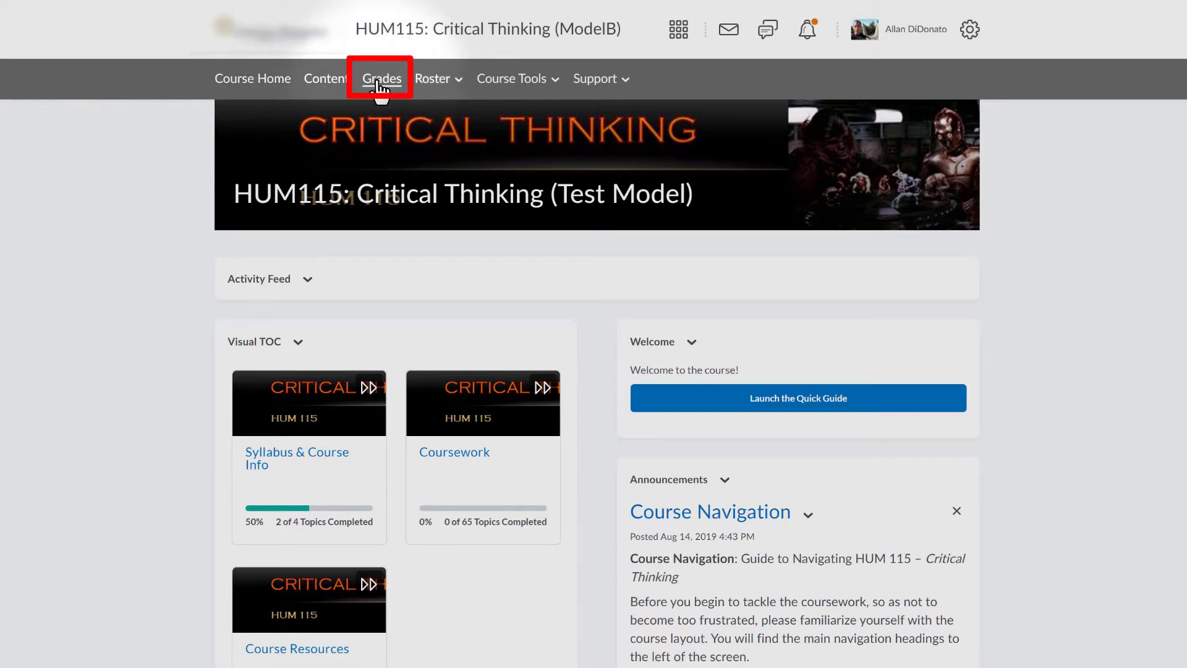
# Open the course gradebook and examine the grade columns across the Assignment, Survey and Test categories
pyautogui.click(378, 84)
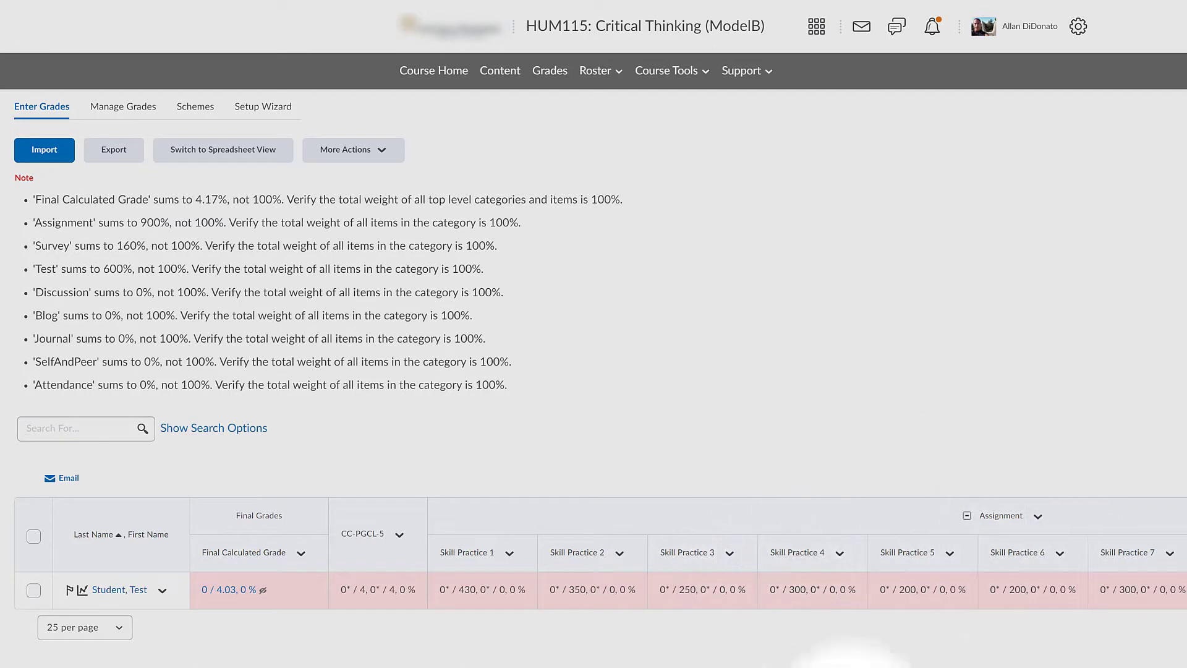
pyautogui.hscroll(18, 686, 556)
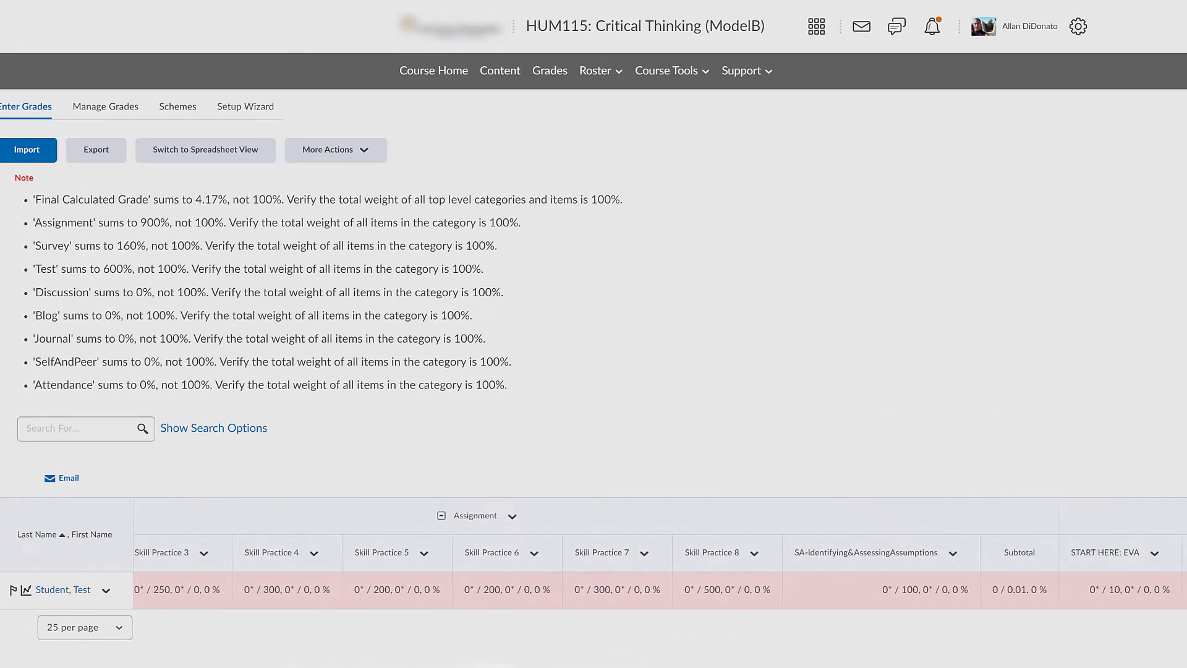
pyautogui.hscroll(18, 686, 556)
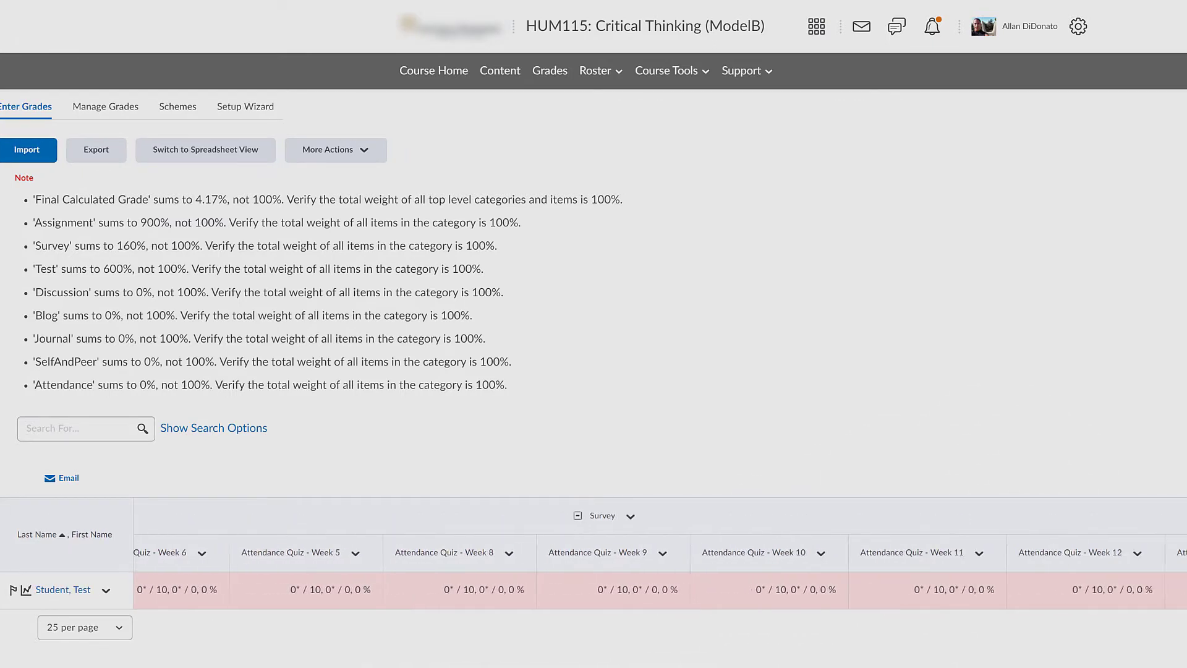
pyautogui.hscroll(5, 686, 556)
pyautogui.hscroll(-15, 686, 556)
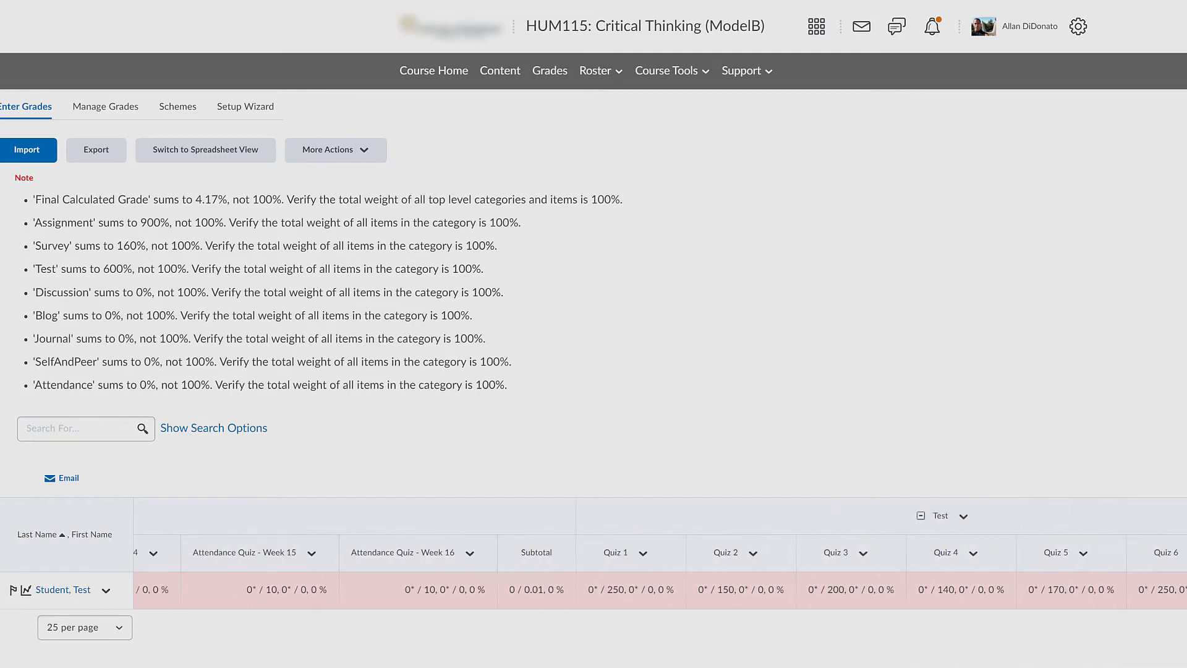
pyautogui.hscroll(-15, 686, 556)
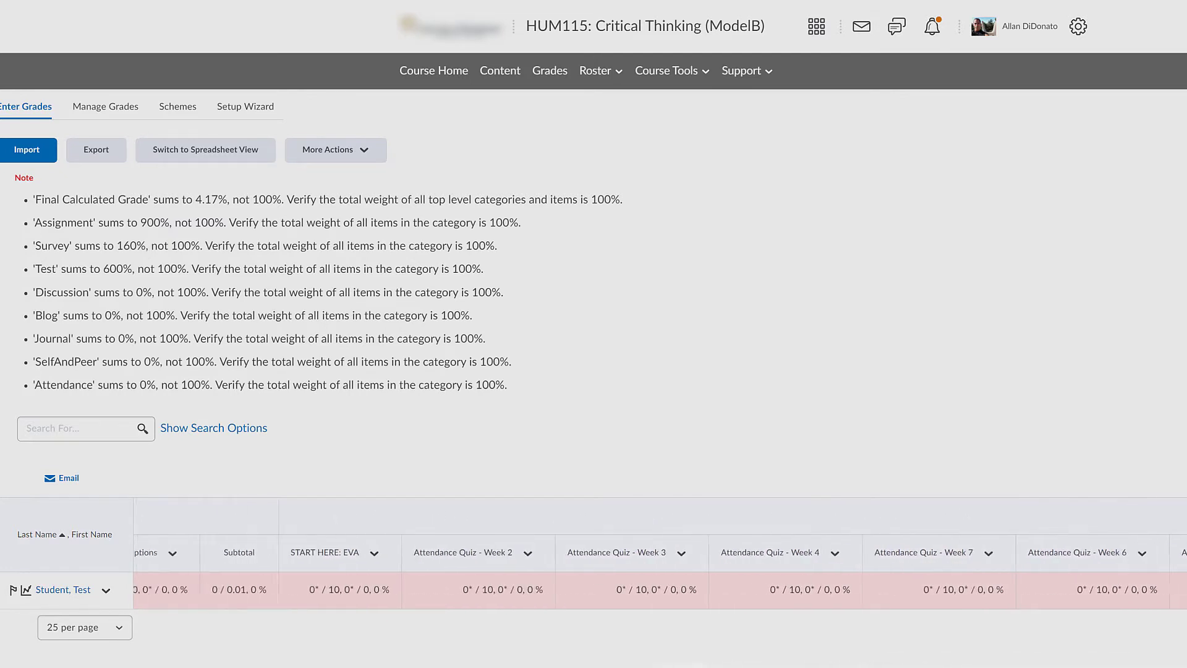
pyautogui.hscroll(-15, 686, 557)
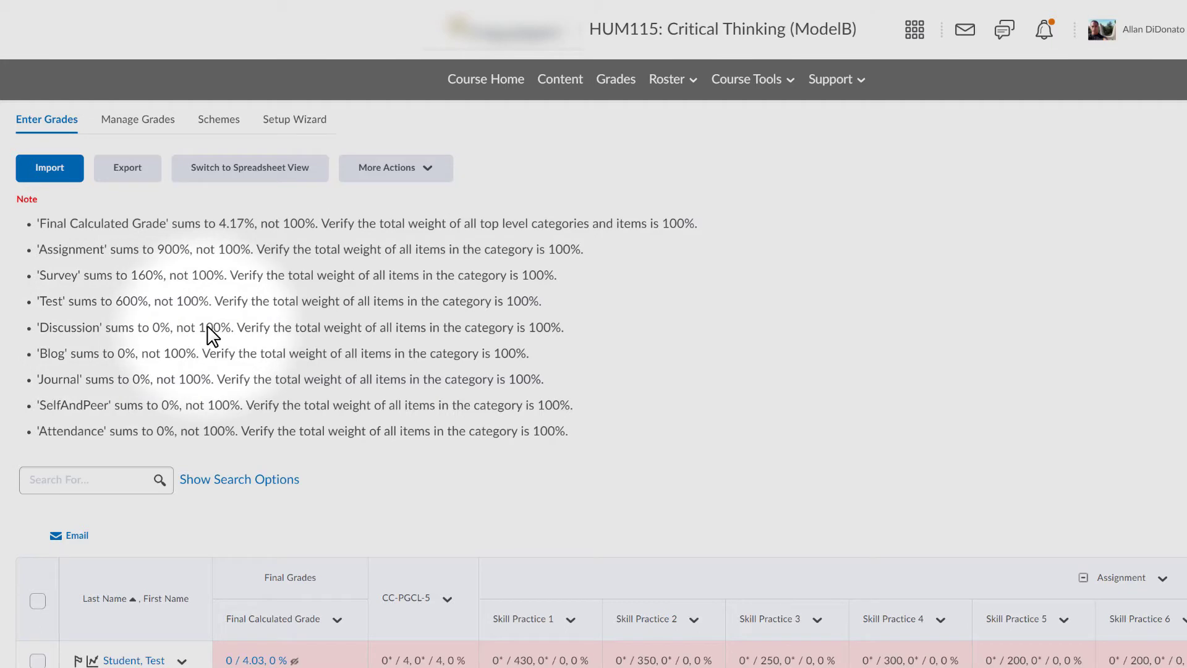
# Switch to managing grades and bring up the list of grade items
pyautogui.click(149, 124)
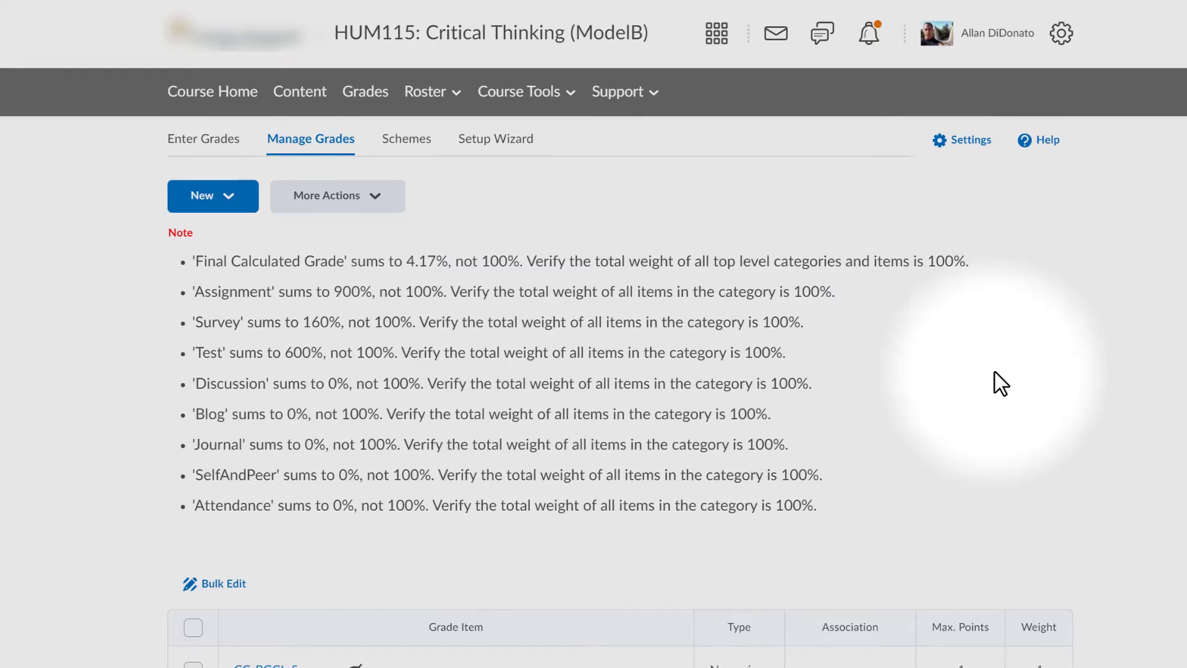
pyautogui.scroll(-5, 992, 384)
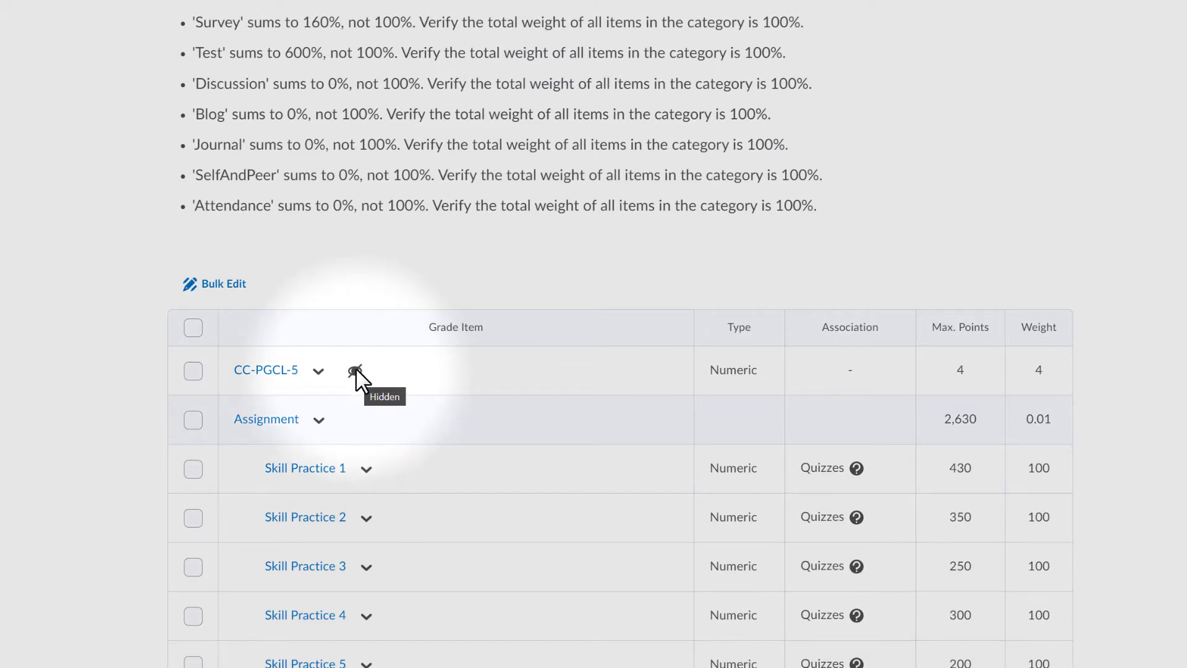
# Make the CC-PGCL-5 grade item visible to users, and hide it from users again
pyautogui.click(318, 371)
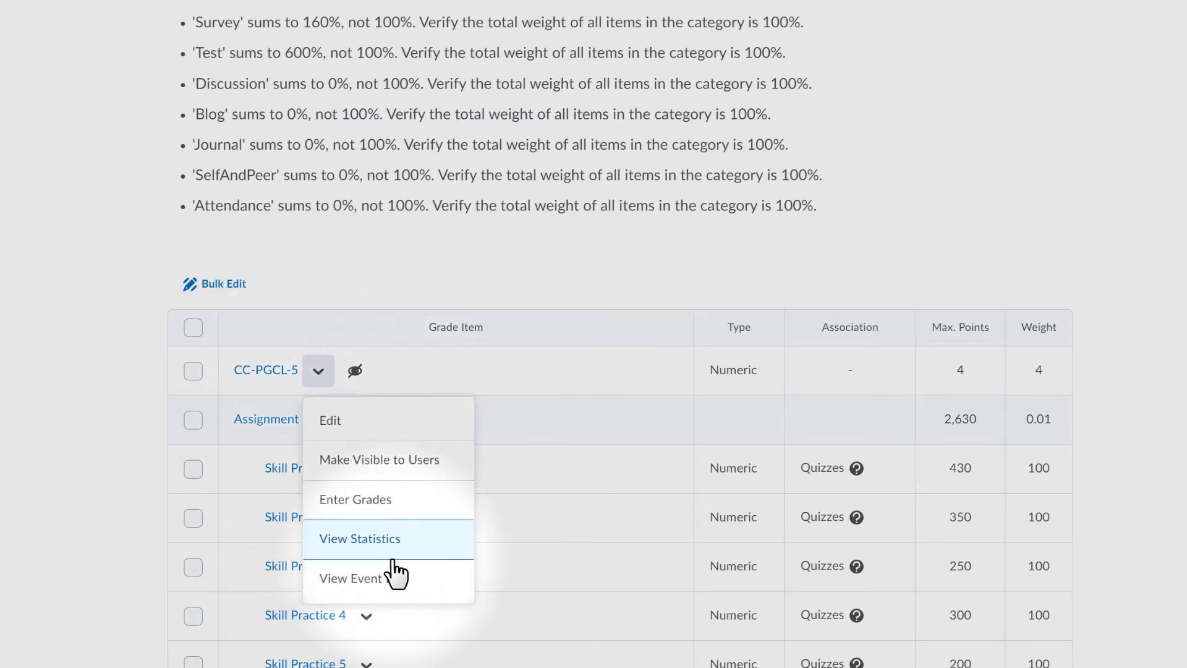
pyautogui.click(392, 471)
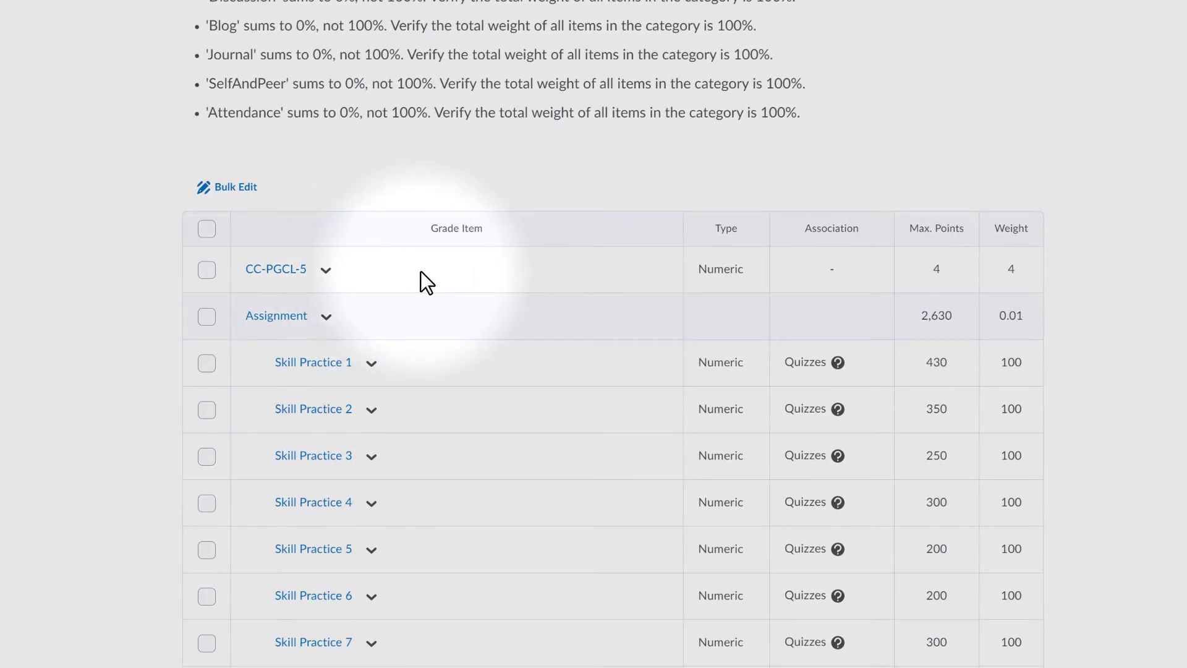
pyautogui.click(326, 271)
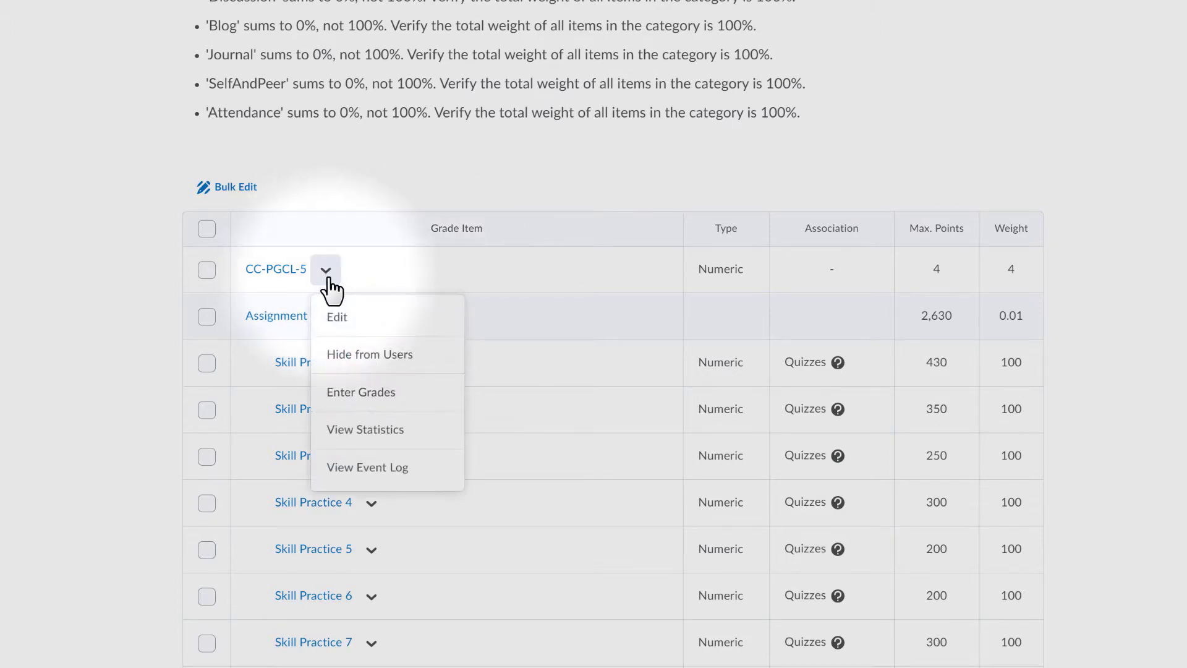
pyautogui.click(365, 362)
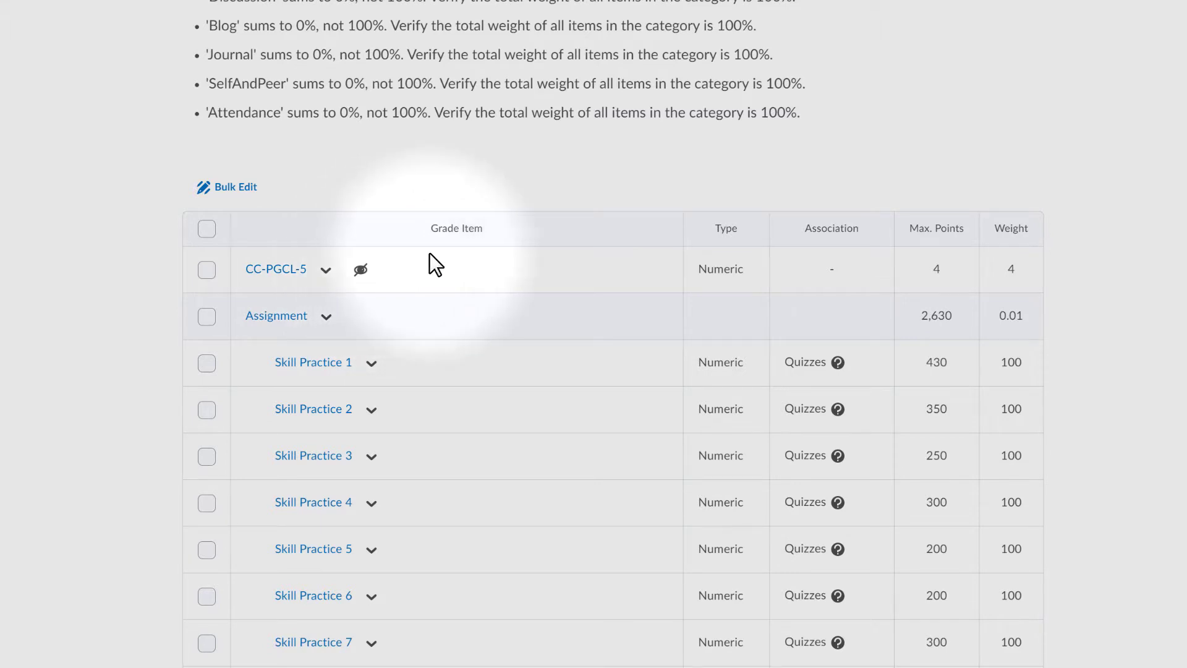
# Edit the SA-Identifying&AssessingAssumptions grade item and set its category to None
pyautogui.scroll(-2, 430, 254)
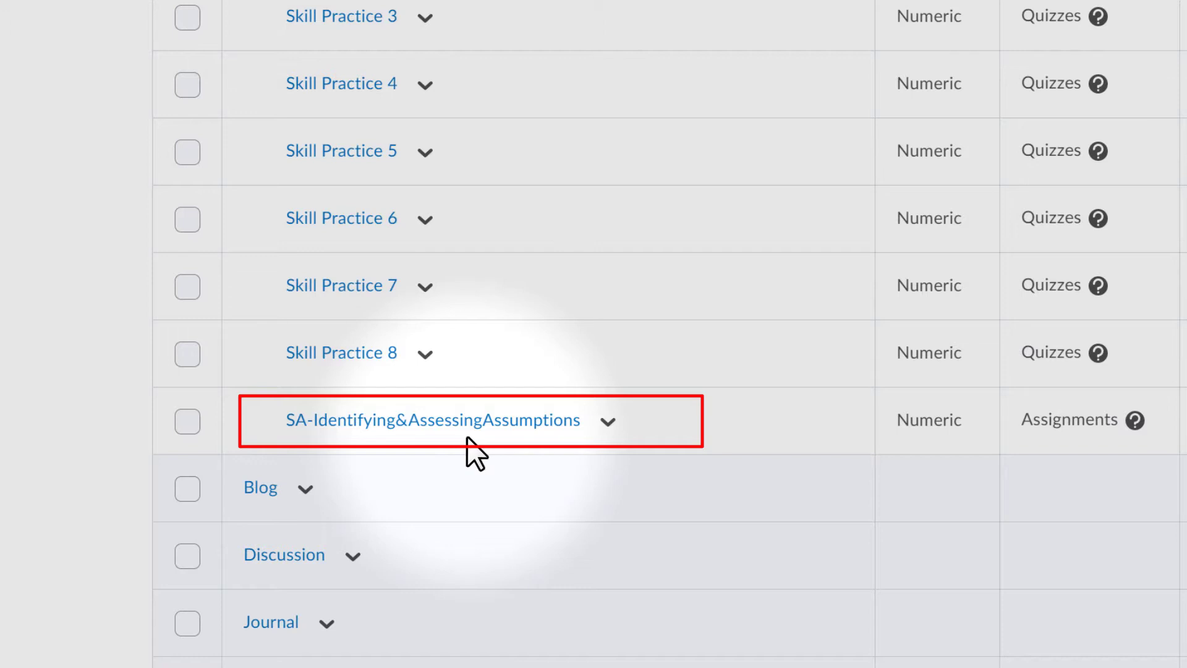
pyautogui.click(608, 422)
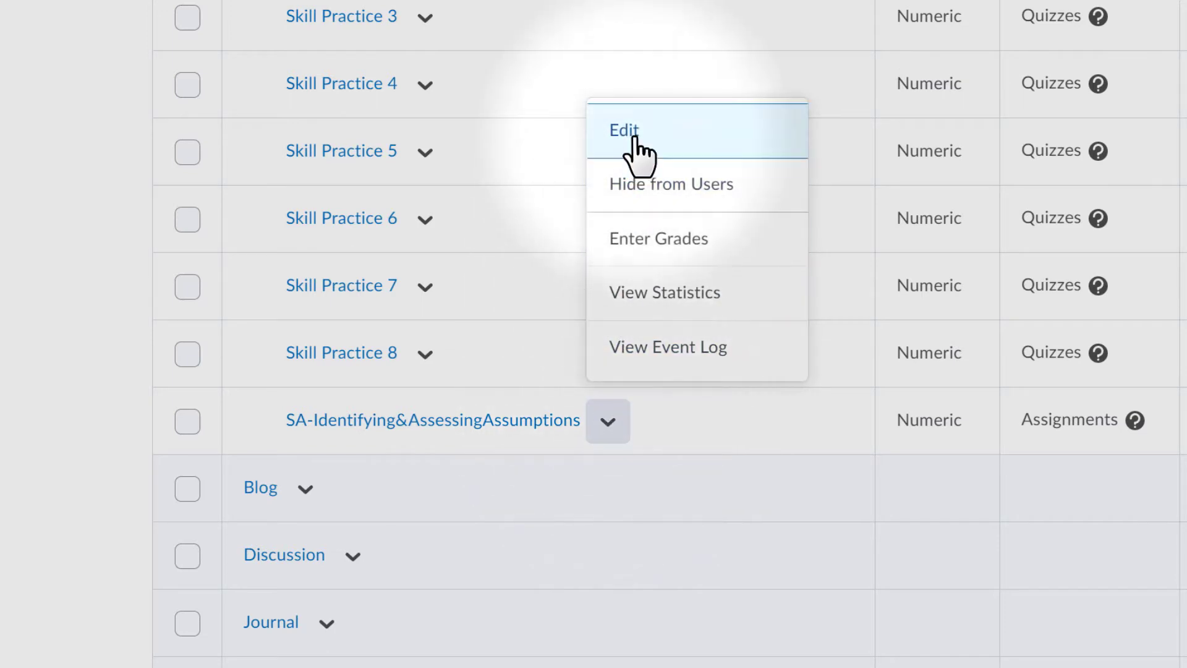
pyautogui.click(635, 143)
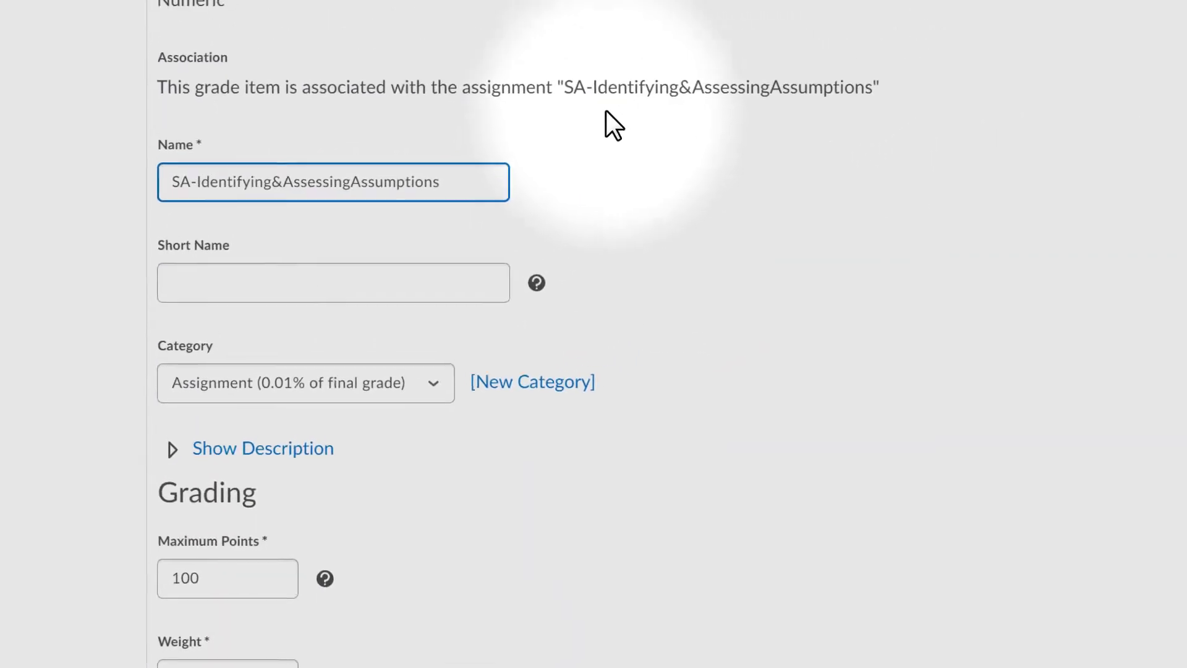
pyautogui.scroll(-3, 379, 82)
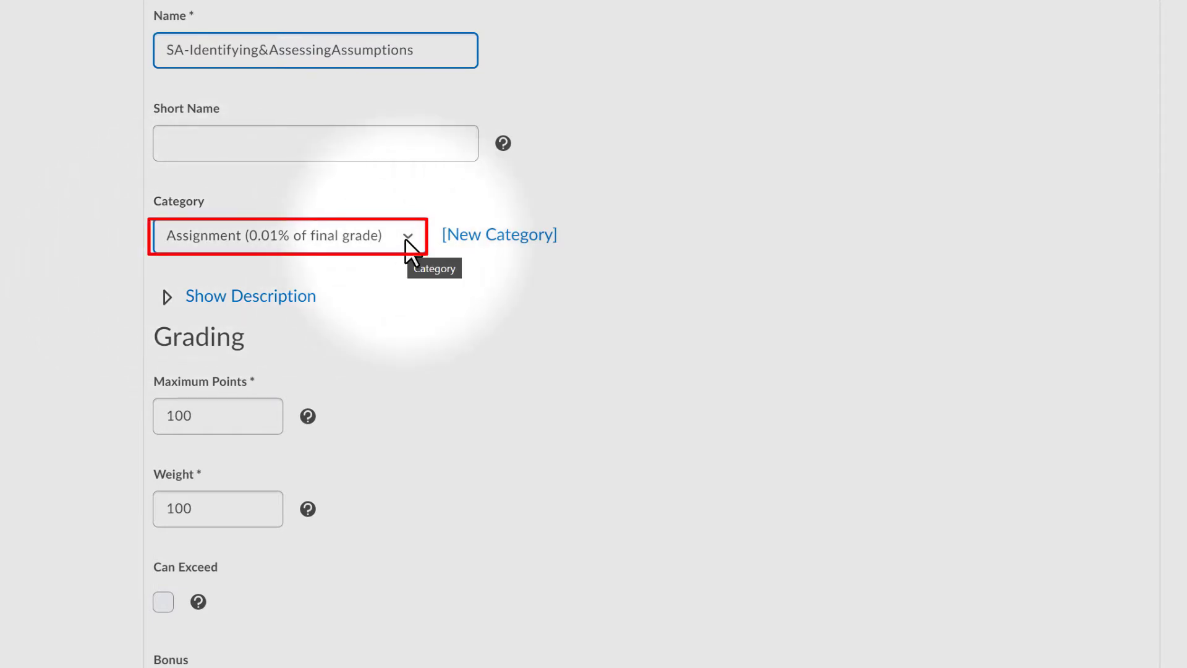
pyautogui.click(405, 240)
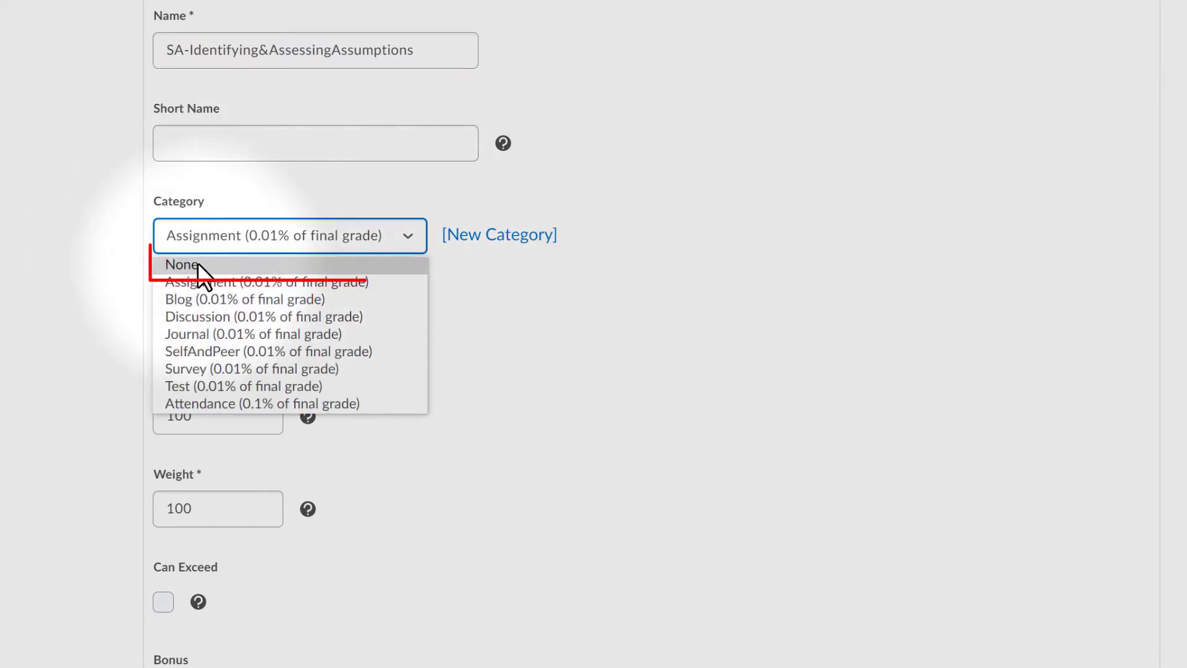
pyautogui.click(198, 263)
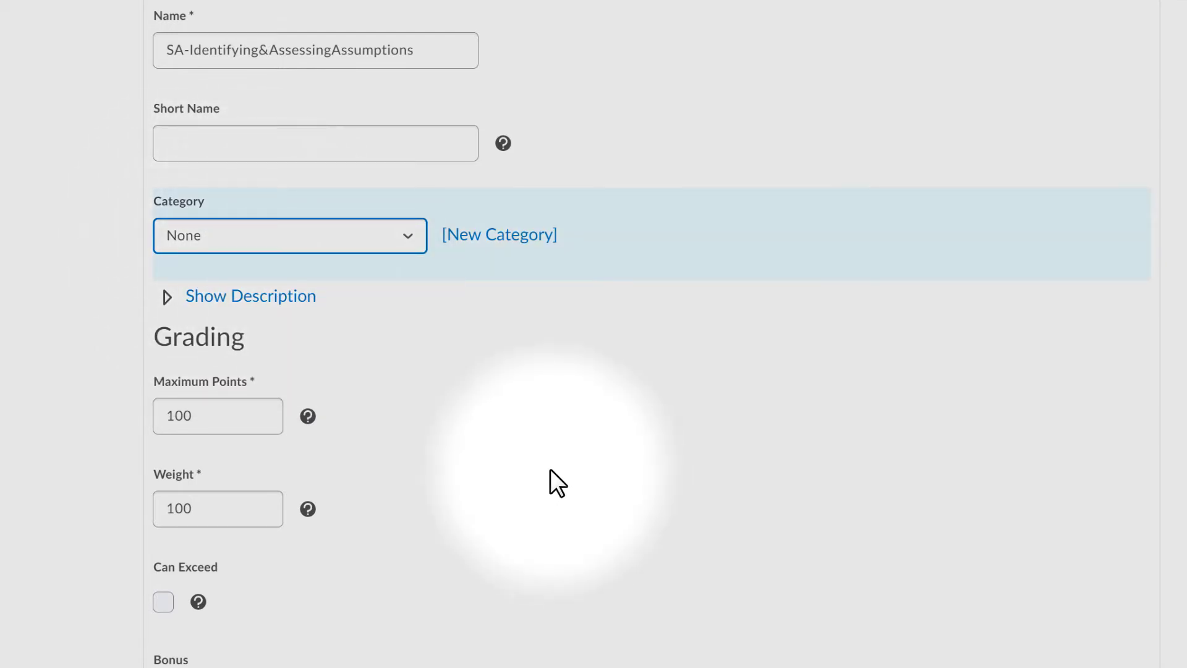
# Set the SA-Identifying&AssessingAssumptions item's weight to 5, then save and close the grade item
pyautogui.scroll(-5, 532, 463)
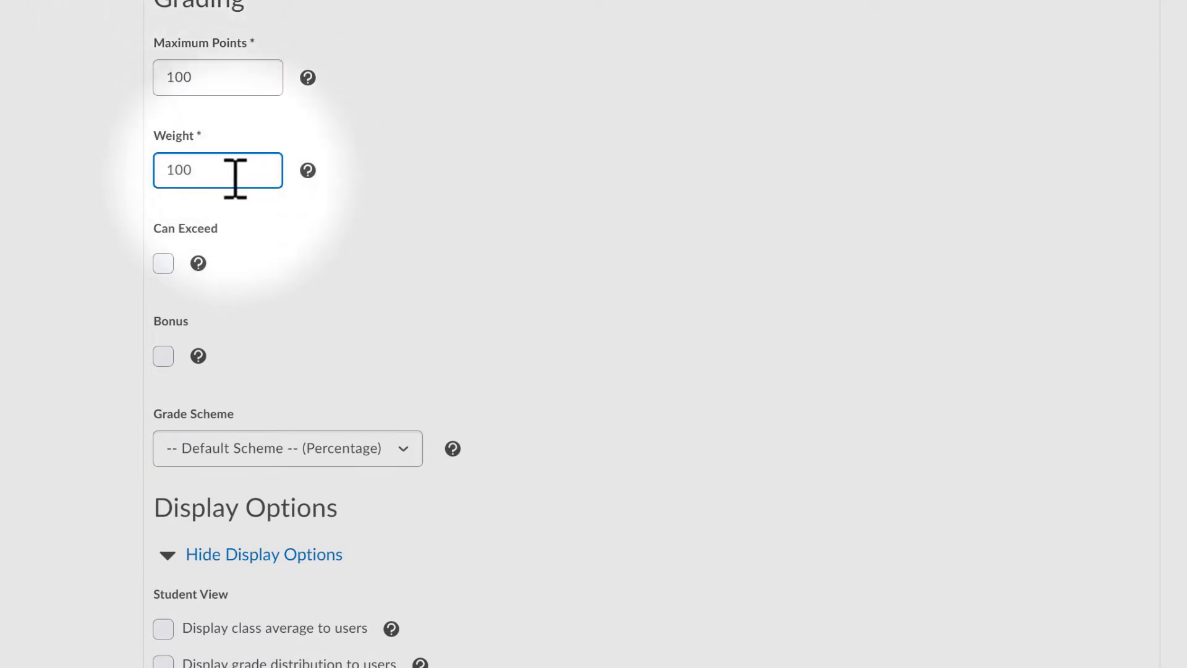
pyautogui.moveTo(224, 176); pyautogui.dragTo(169, 169)
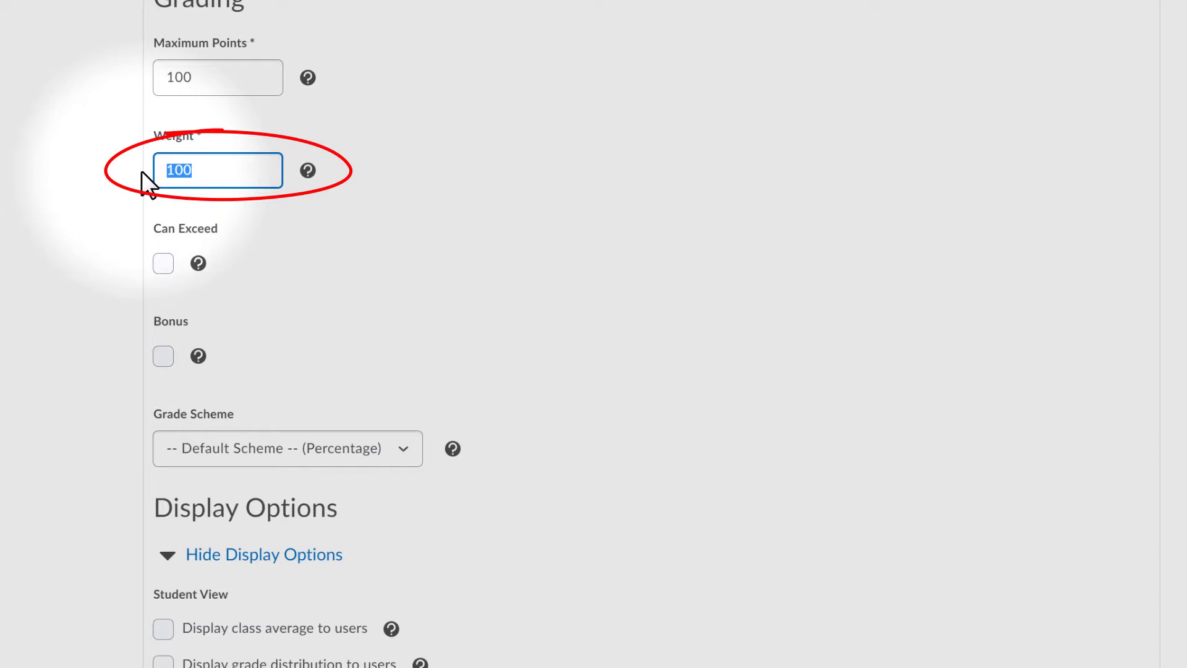
pyautogui.write('5')
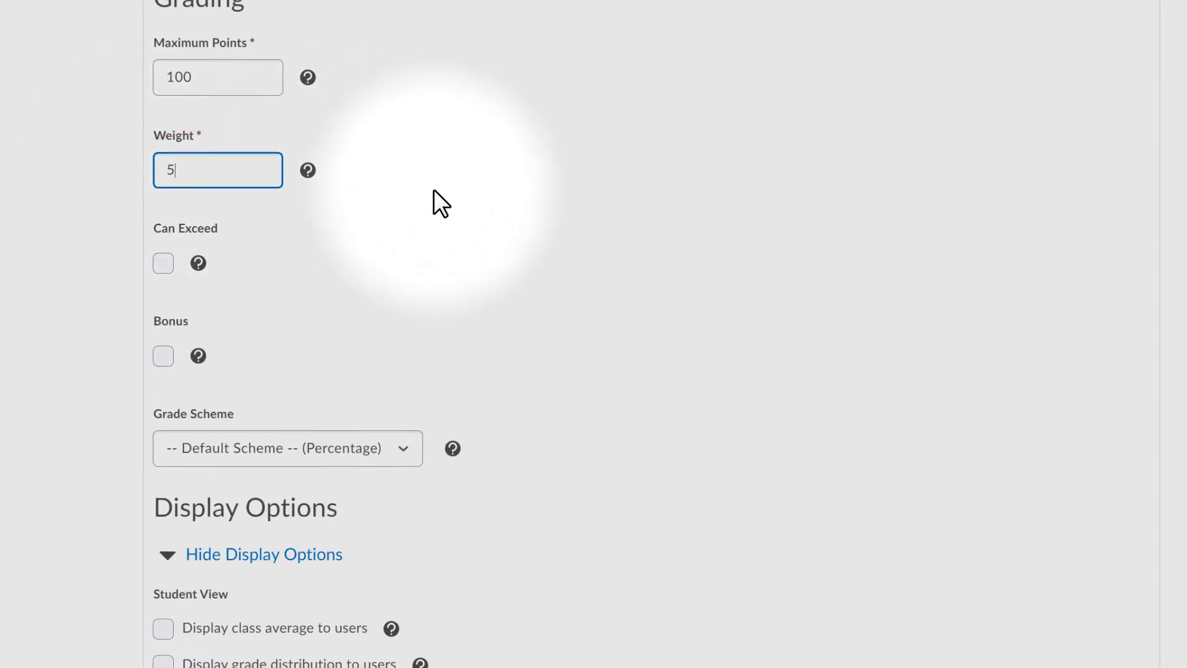
pyautogui.scroll(-10, 433, 189)
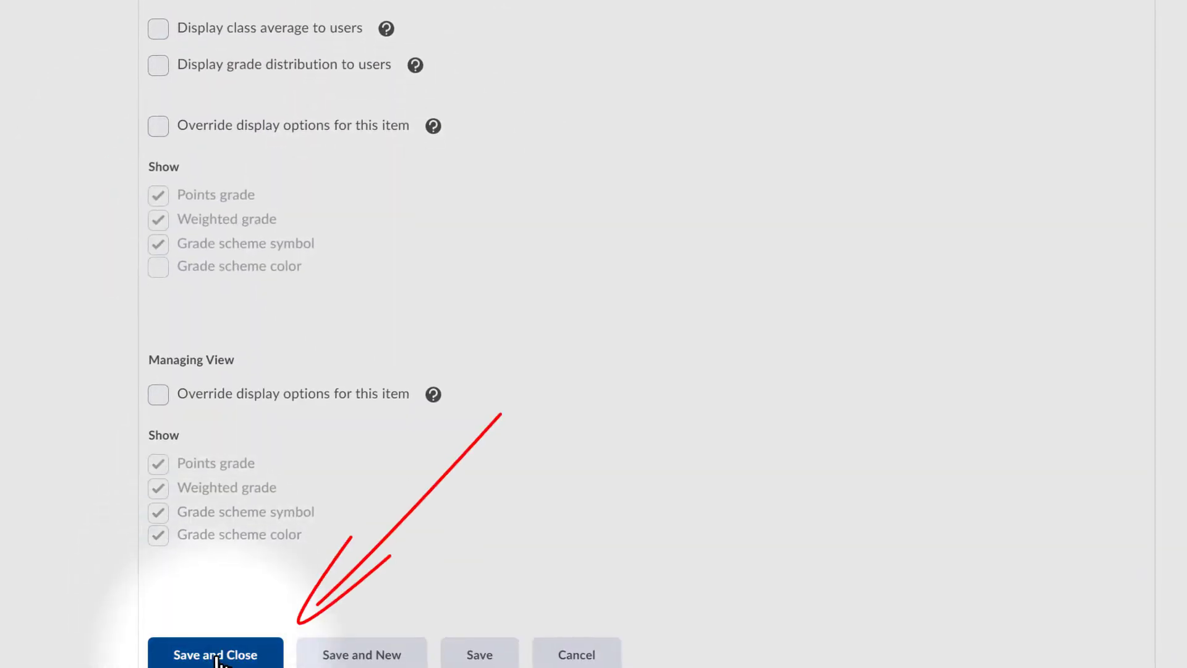
pyautogui.click(216, 656)
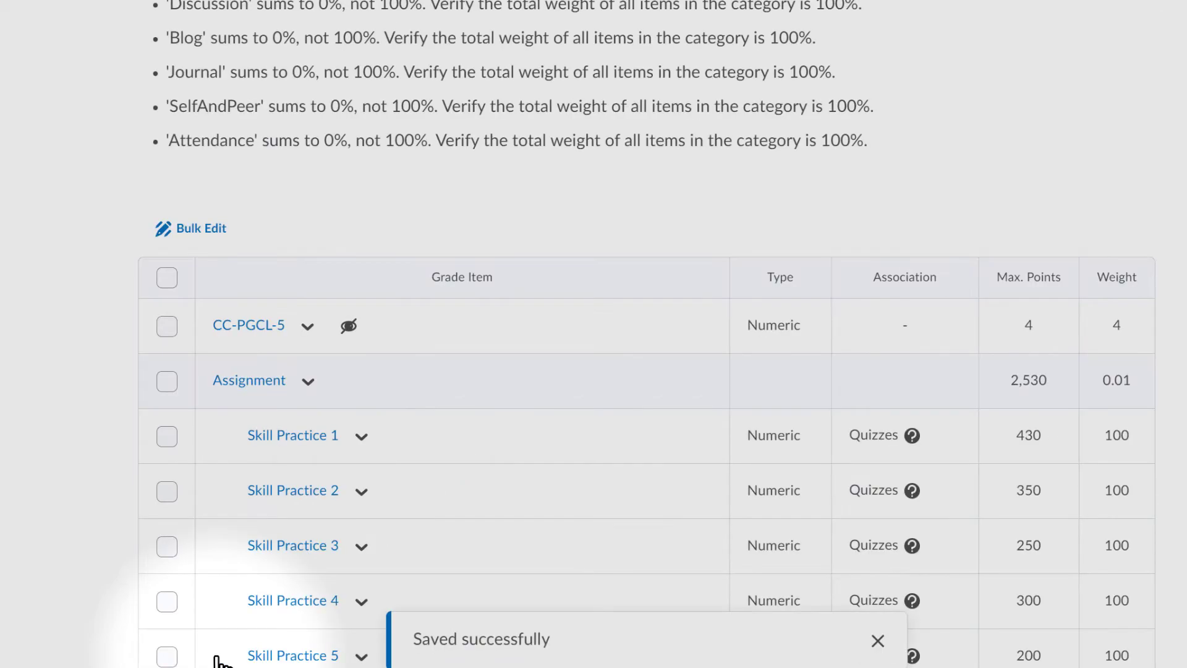
# Open the reordering of grade items and categories and set the sort order of Weighted Total to 1
pyautogui.scroll(-20, 454, 371)
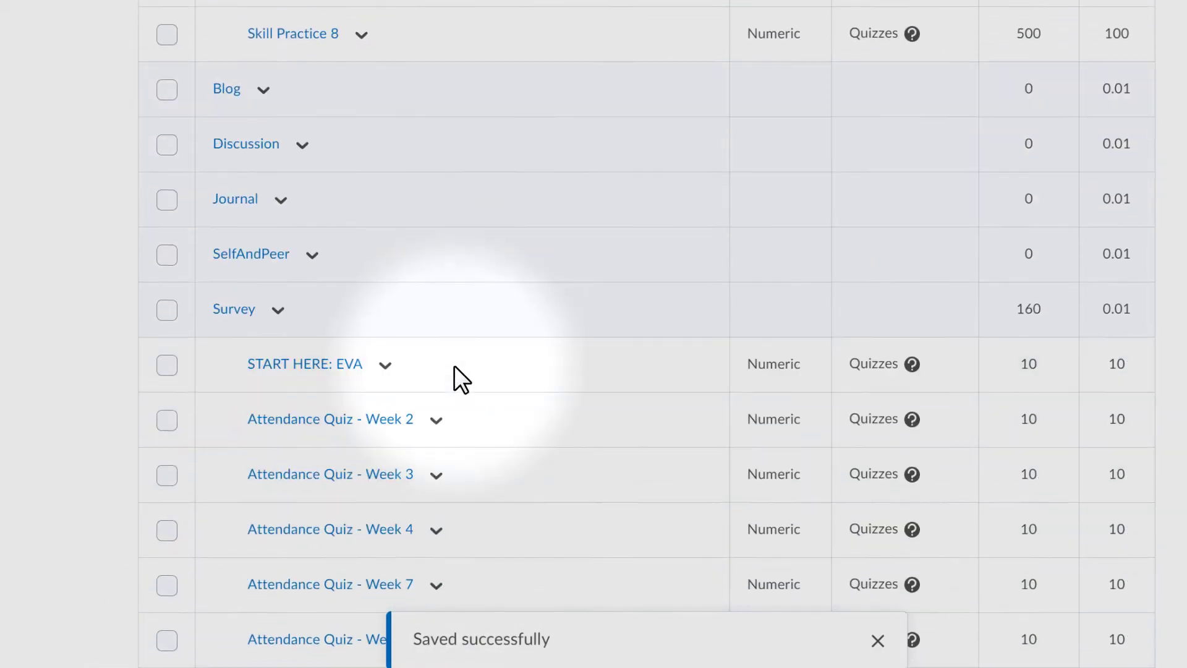
pyautogui.scroll(-10, 454, 378)
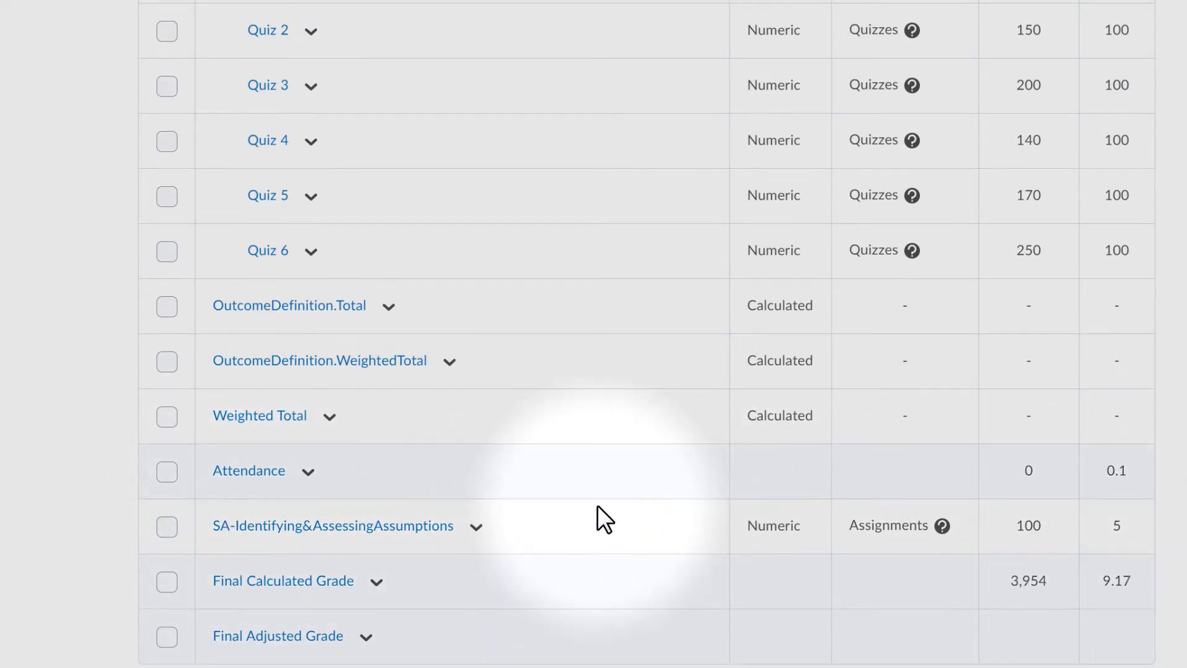
pyautogui.scroll(20, 597, 506)
pyautogui.scroll(9, 597, 506)
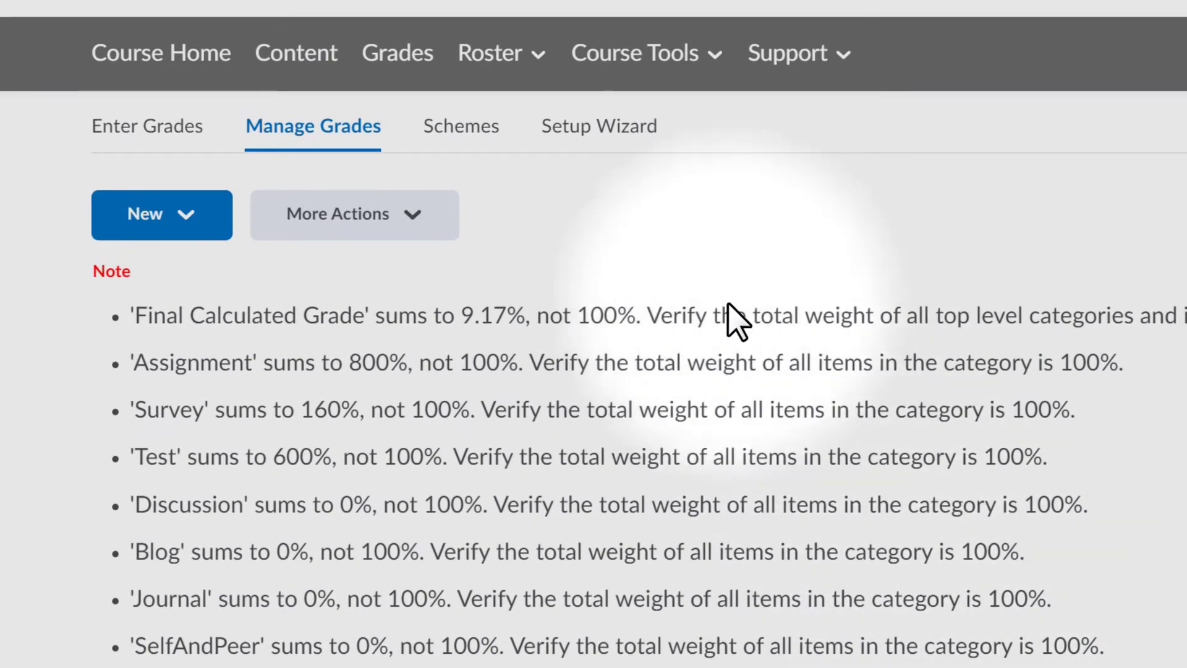
pyautogui.click(403, 214)
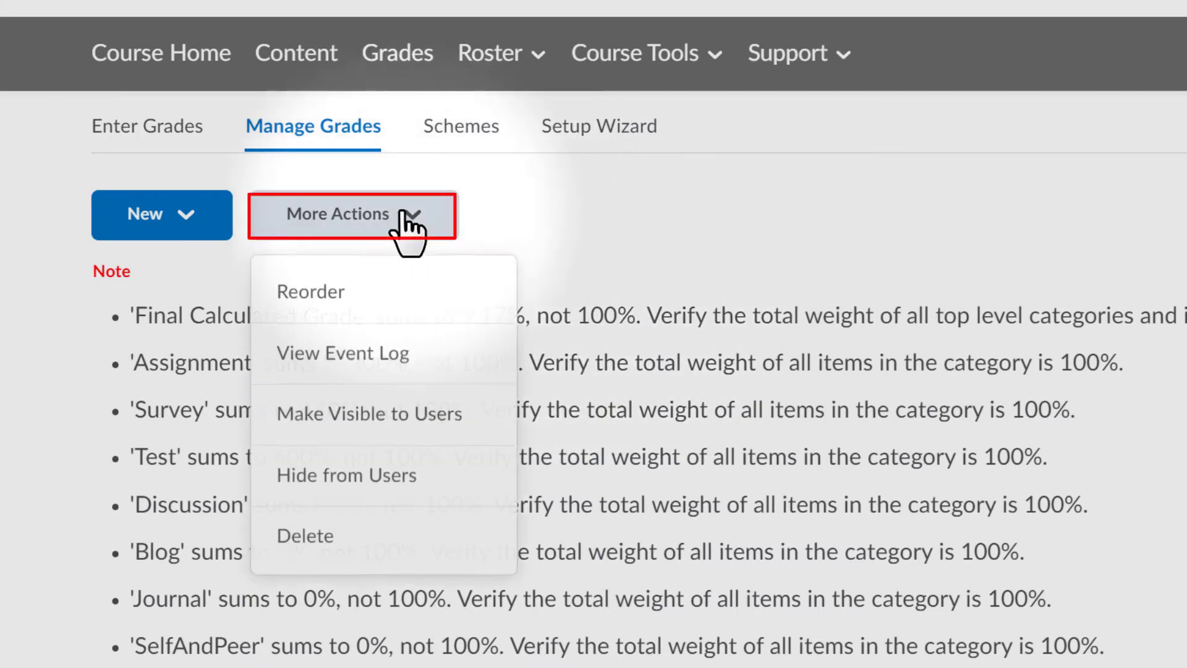
pyautogui.click(337, 290)
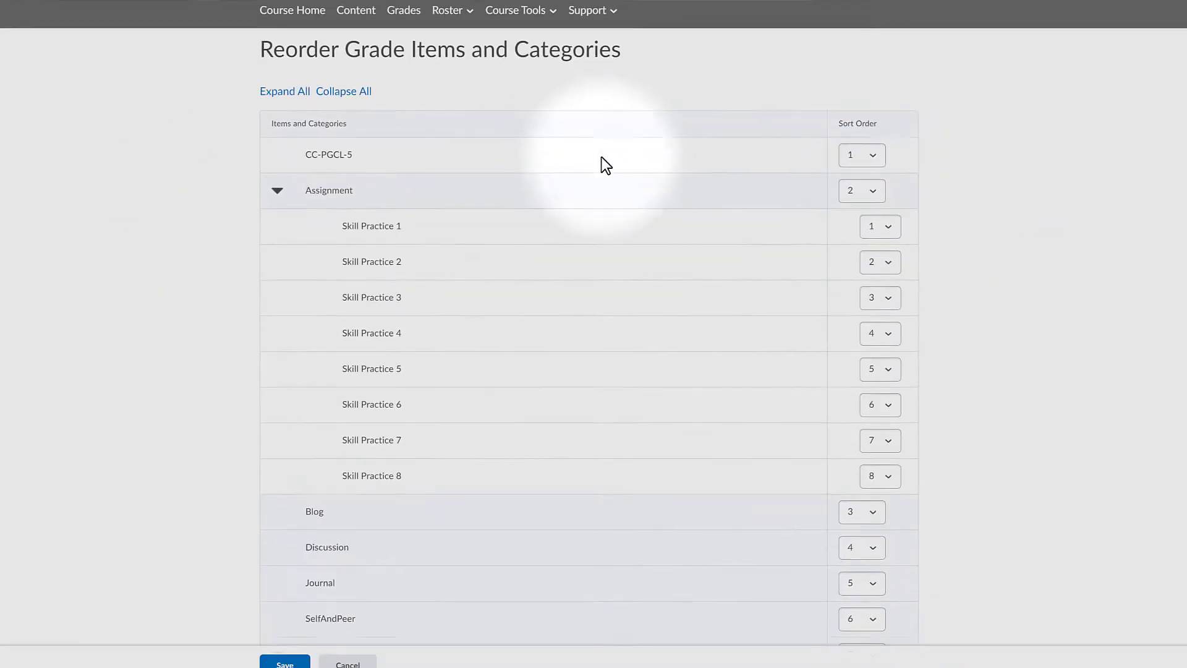
pyautogui.scroll(-15, 602, 161)
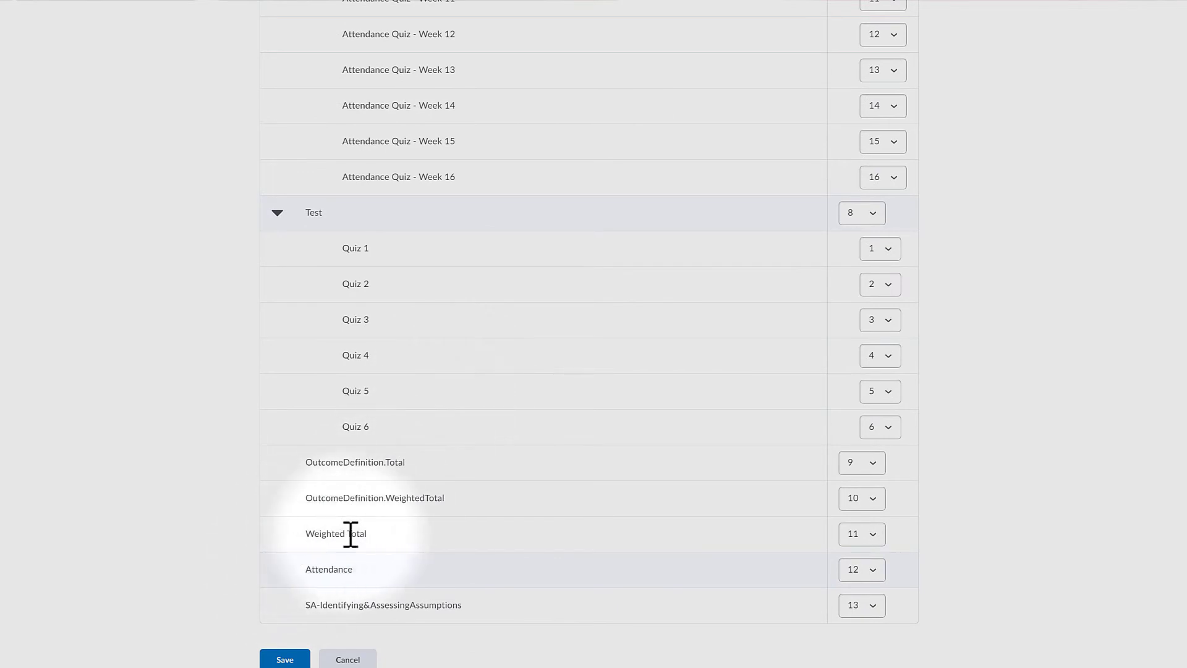
pyautogui.click(872, 534)
pyautogui.click(862, 378)
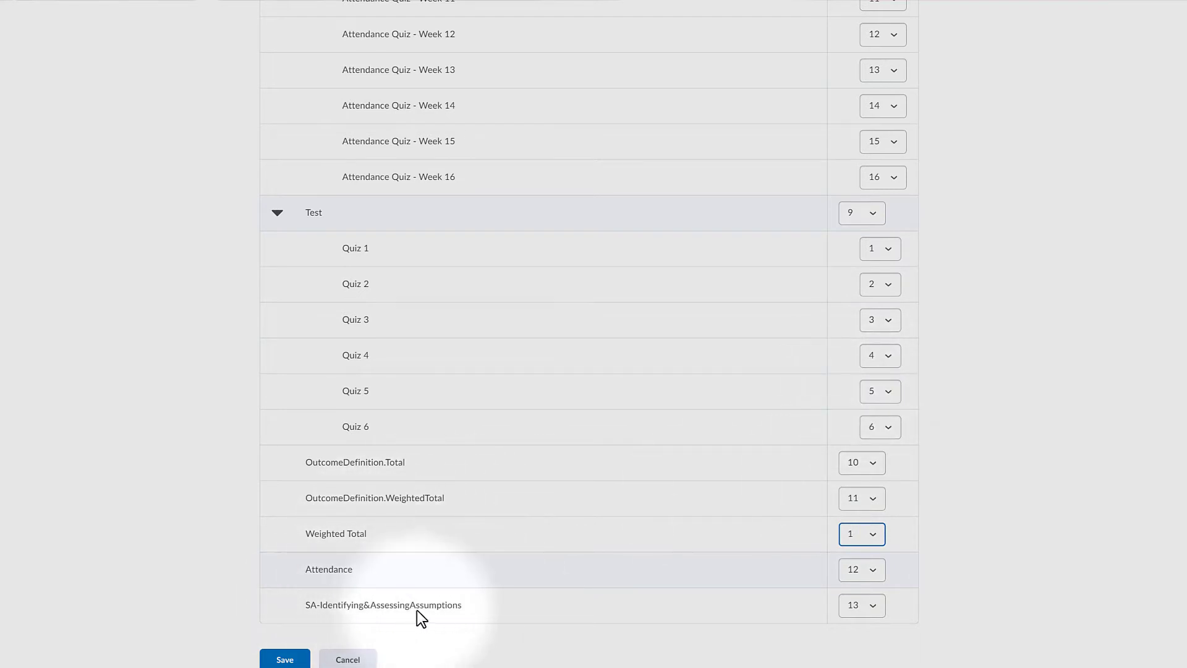
# Set the sort order of SA-Identifying&AssessingAssumptions to 2 and save the new grade item order
pyautogui.click(869, 603)
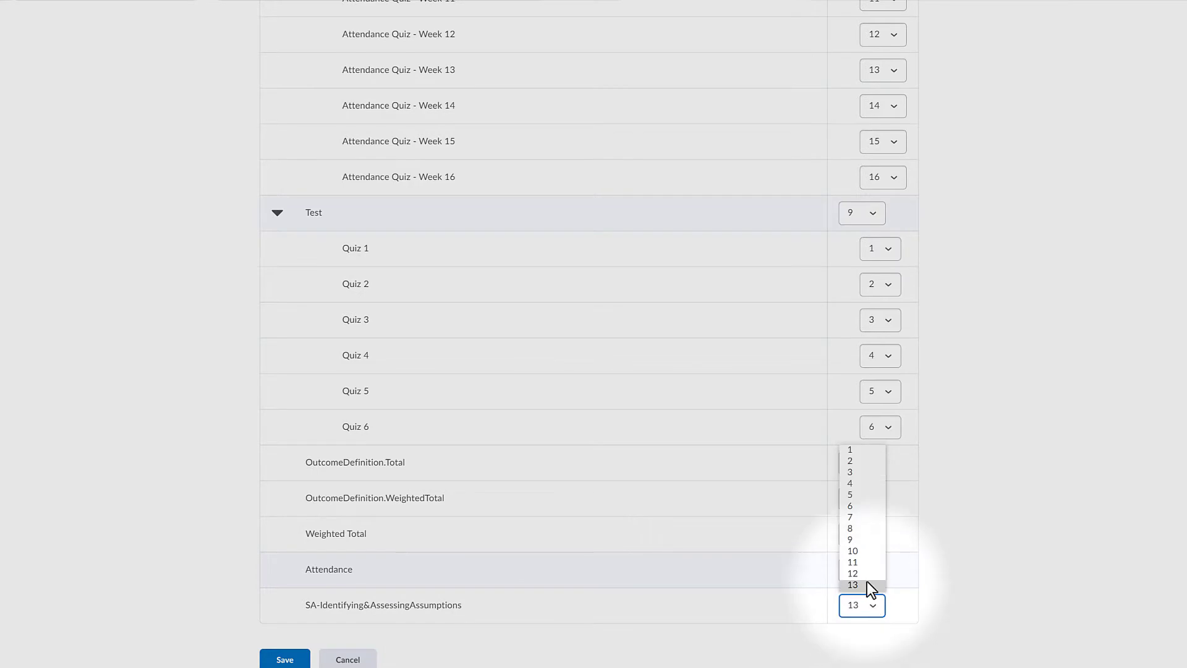
pyautogui.click(863, 464)
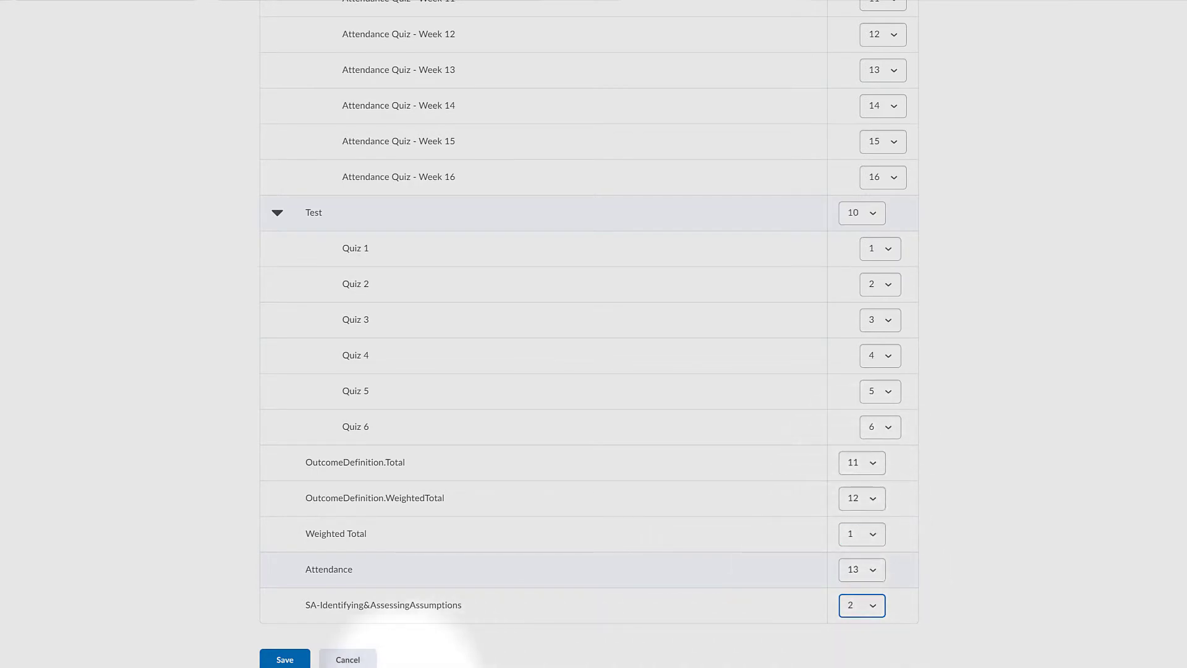
pyautogui.click(281, 659)
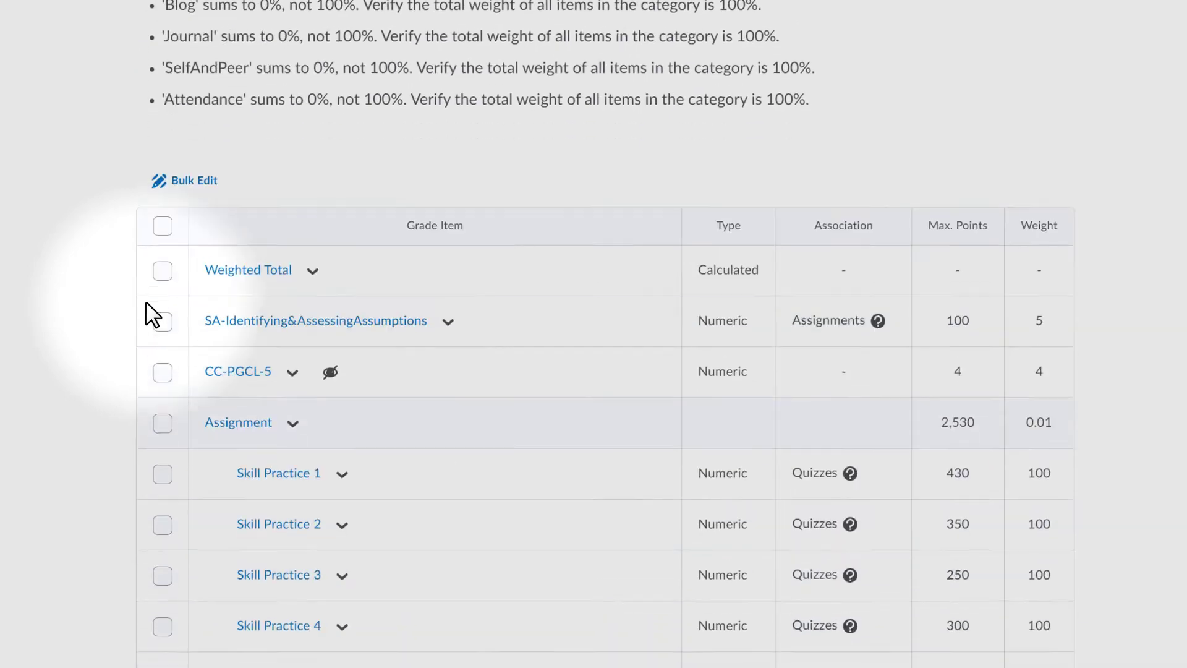
pyautogui.scroll(-1, 148, 306)
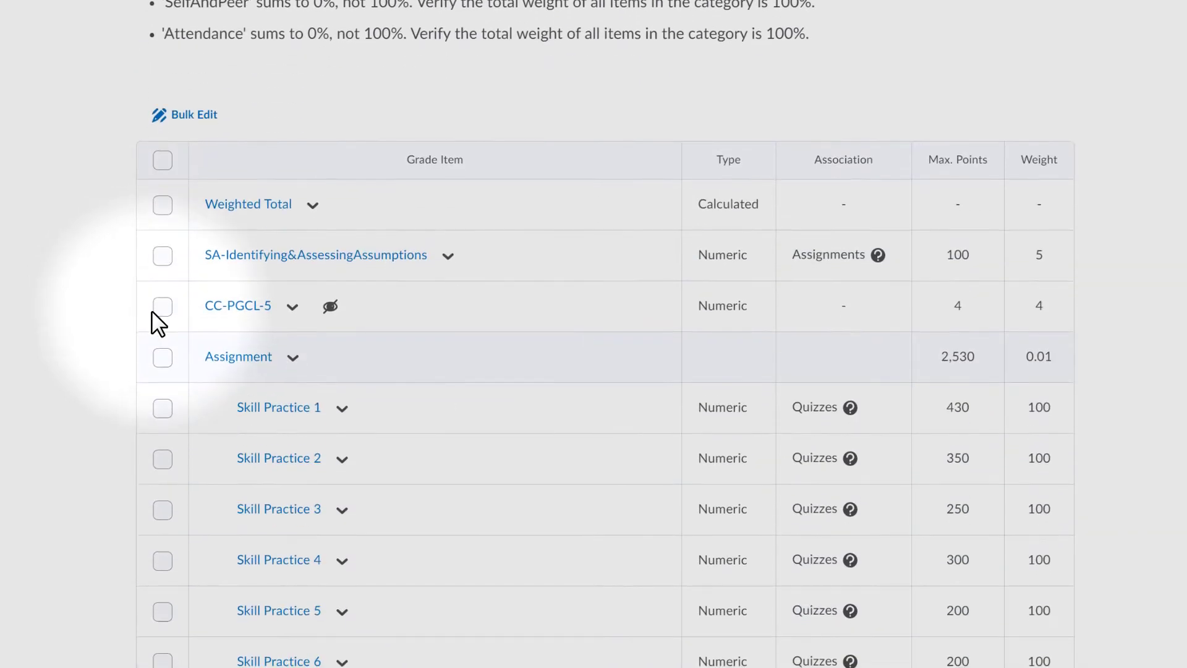
pyautogui.scroll(5, 152, 205)
pyautogui.scroll(-5, 334, 148)
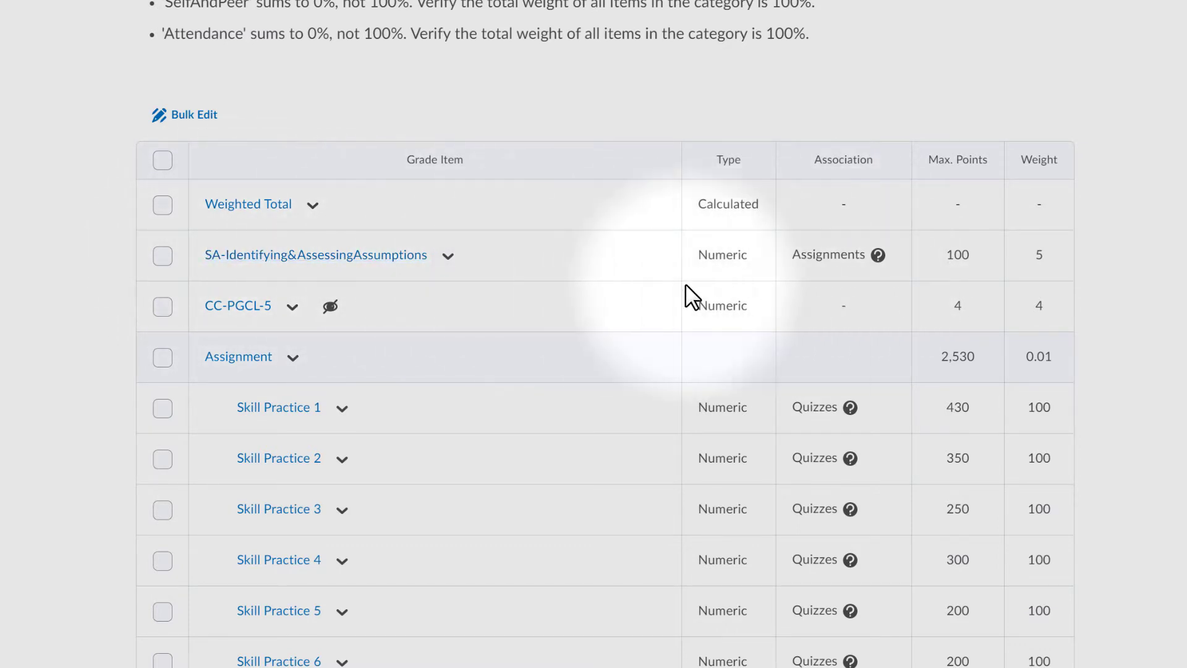
# Edit the Assignment category, setting its weight to 35 and distributing weight evenly across all items, then save and close it
pyautogui.scroll(-3, 294, 270)
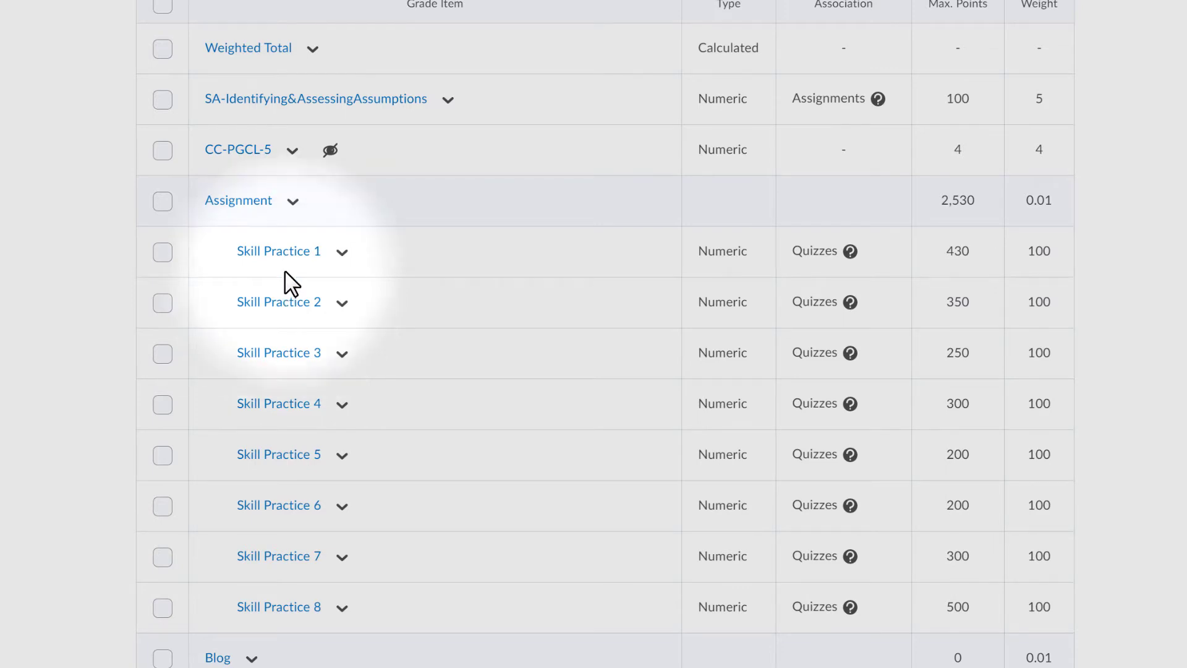
pyautogui.click(293, 202)
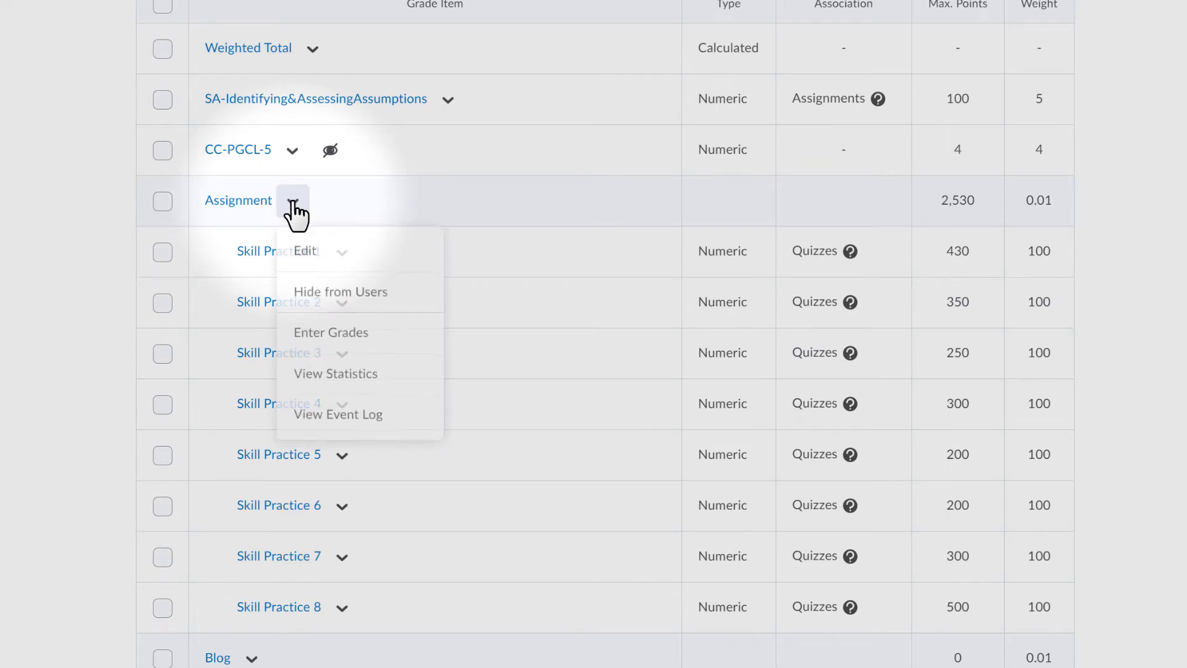
pyautogui.click(300, 254)
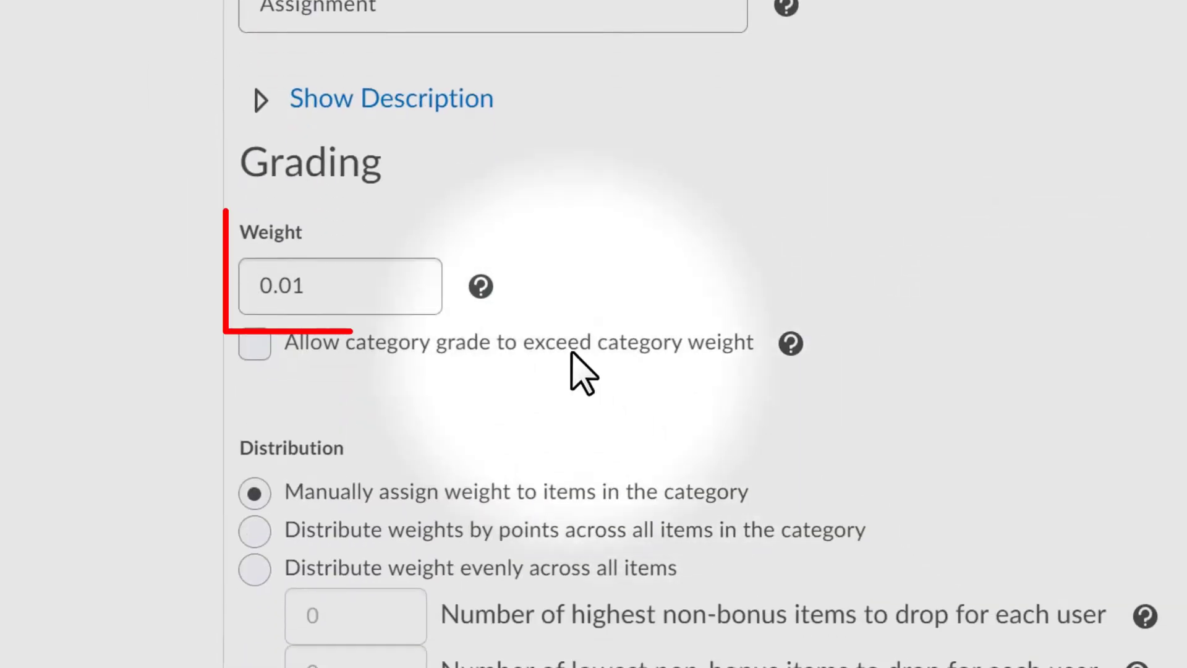
pyautogui.moveTo(372, 575); pyautogui.dragTo(224, 586)
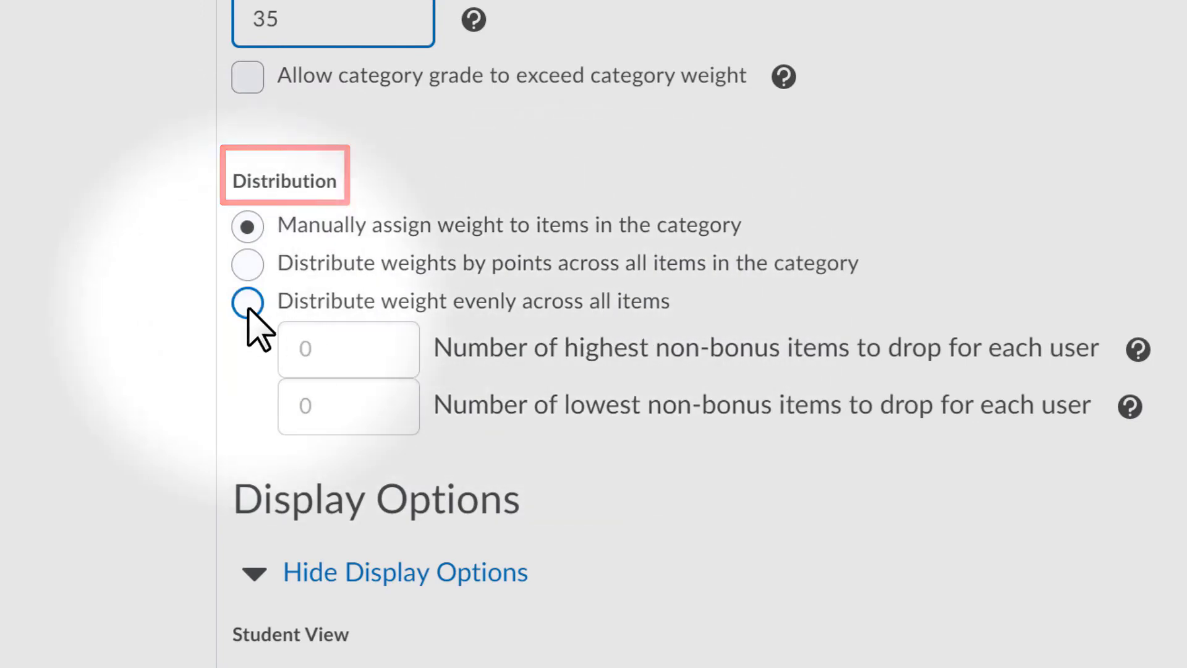
pyautogui.click(248, 304)
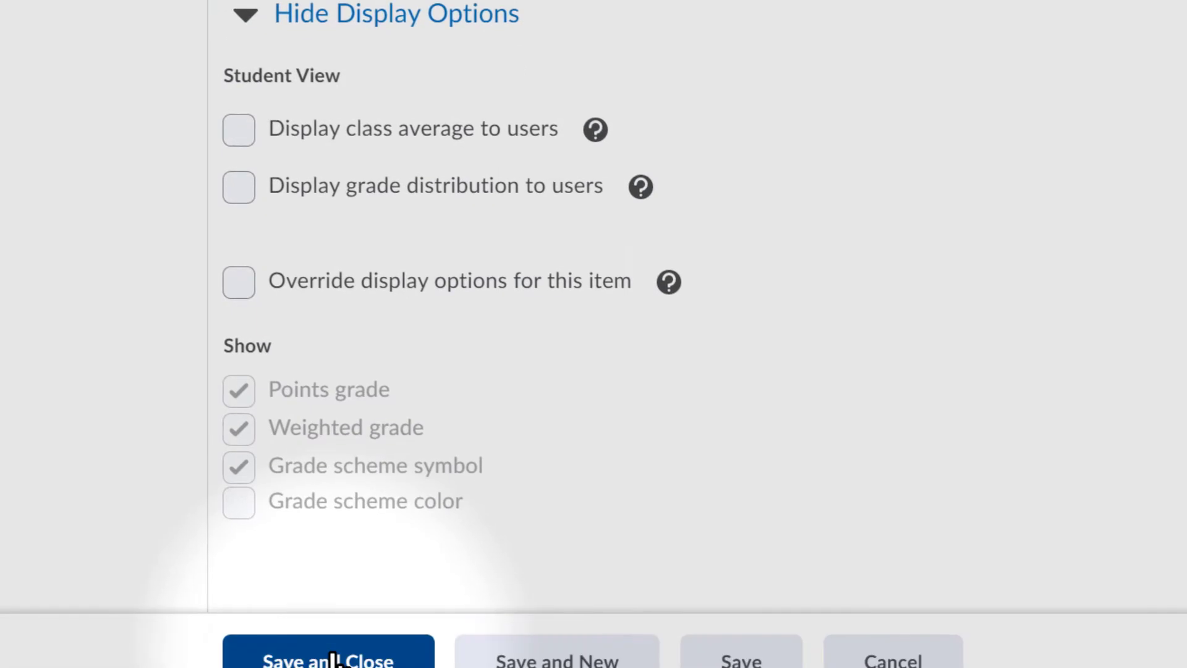
pyautogui.click(333, 659)
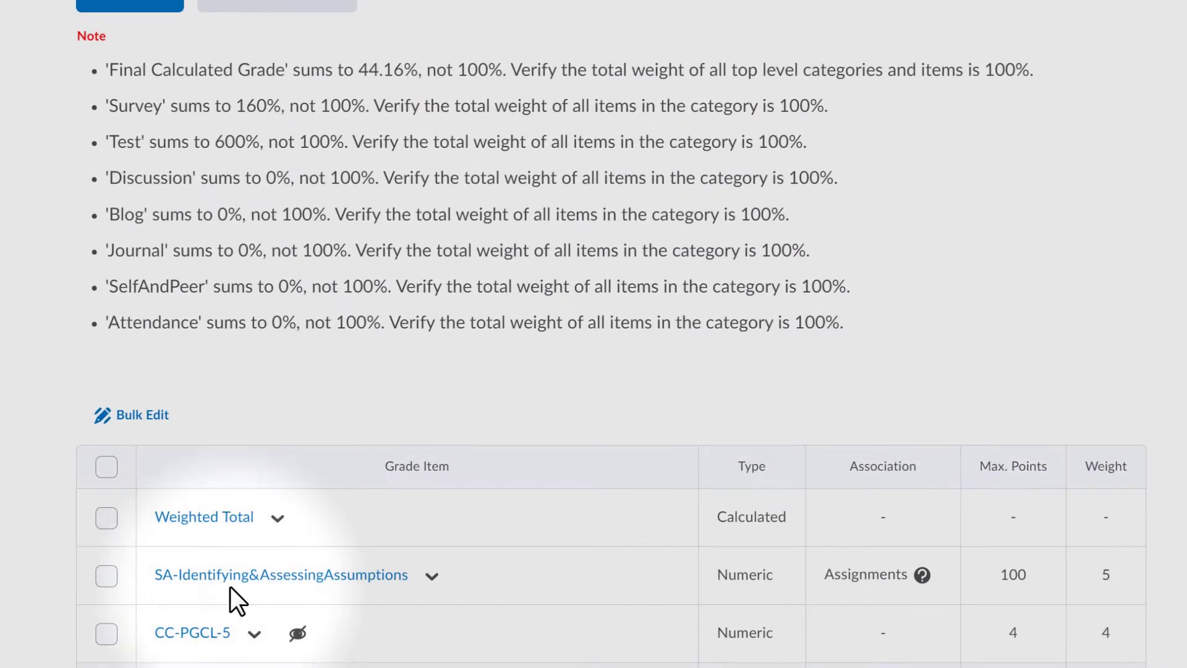
# Select the Blog, Discussion, Journal and SelfAndPeer categories and open them for bulk editing
pyautogui.scroll(-7, 321, 283)
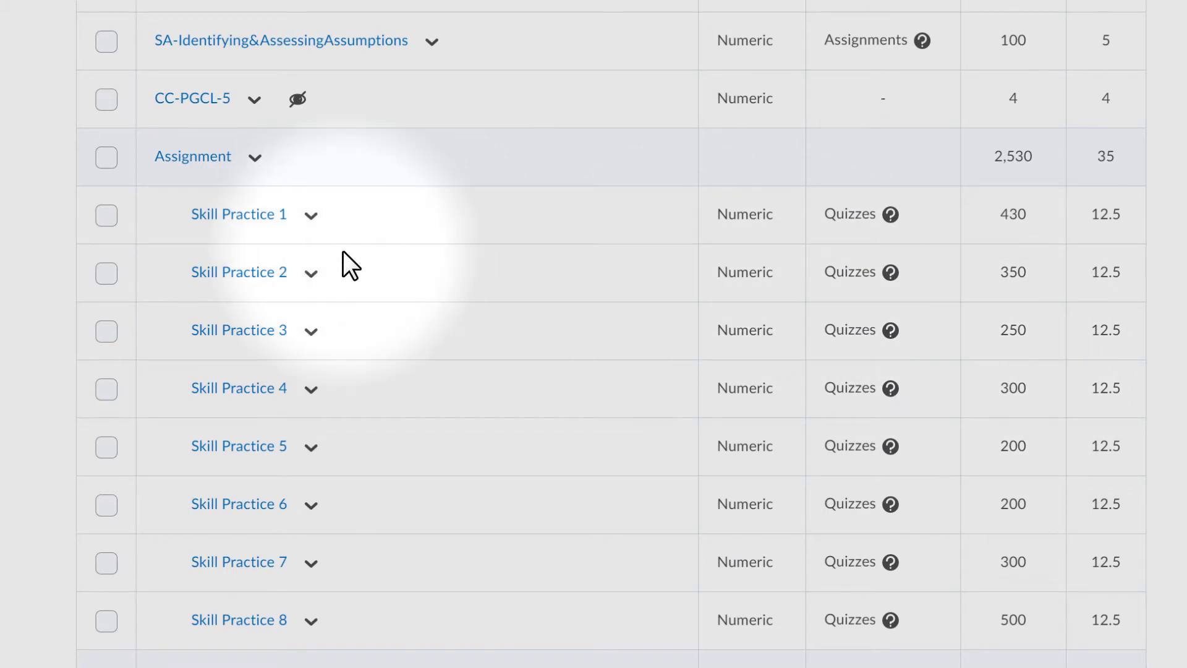
pyautogui.scroll(-6, 343, 251)
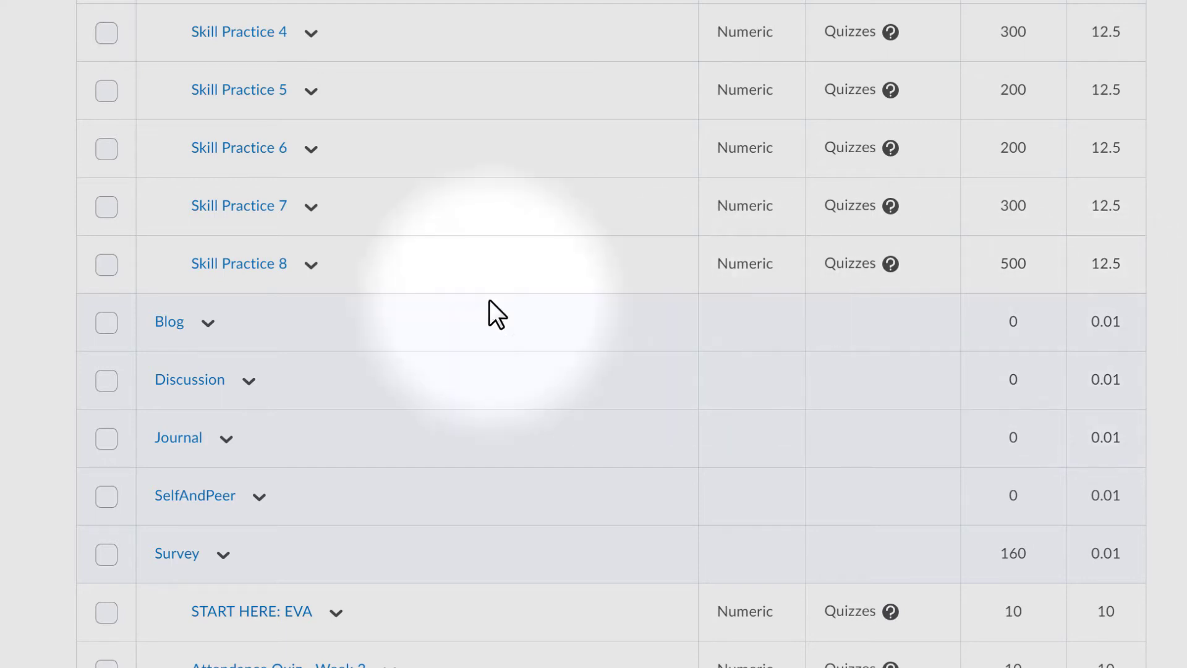
pyautogui.click(106, 324)
pyautogui.click(107, 380)
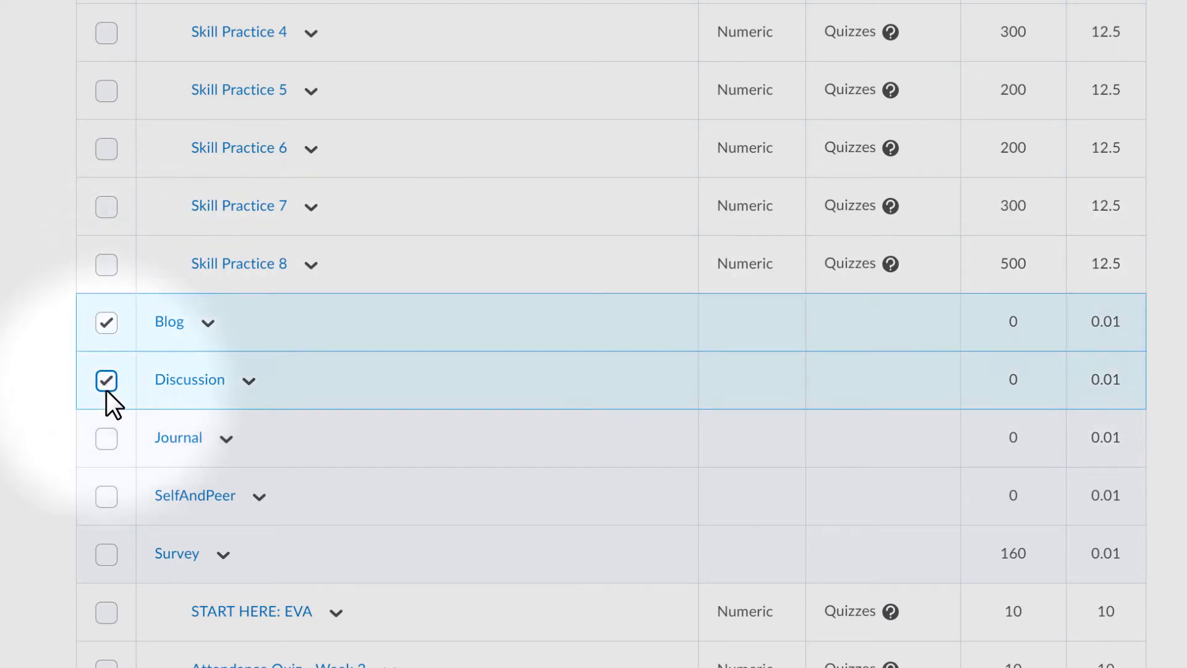
pyautogui.click(106, 439)
pyautogui.click(107, 495)
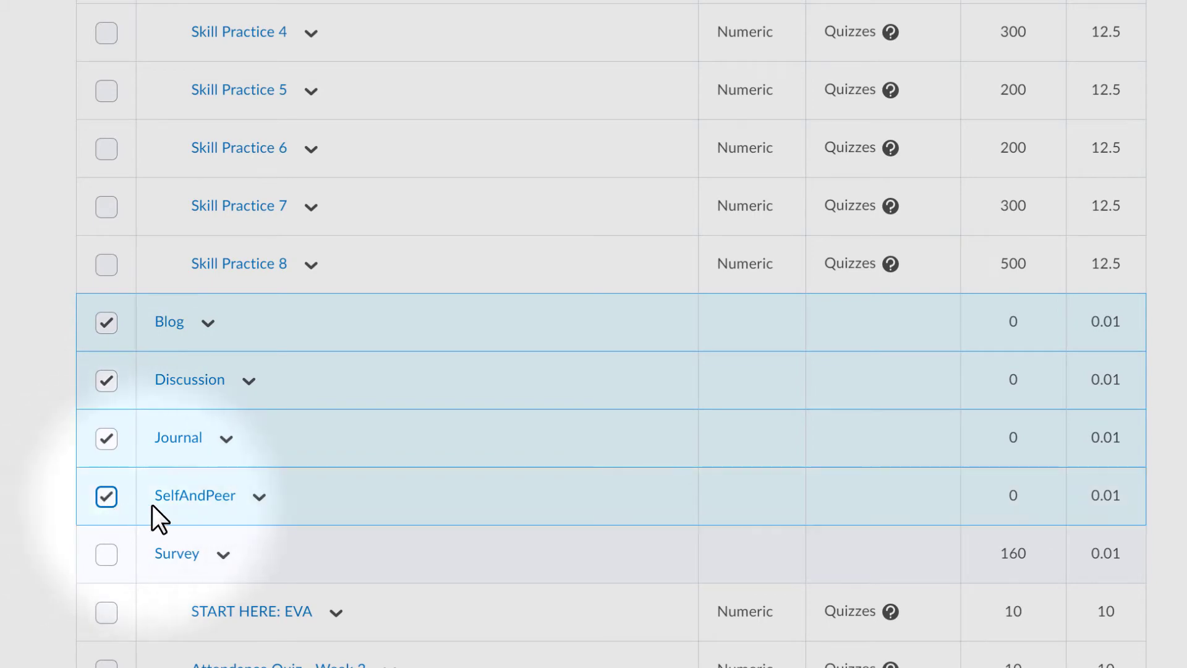
pyautogui.scroll(10, 387, 521)
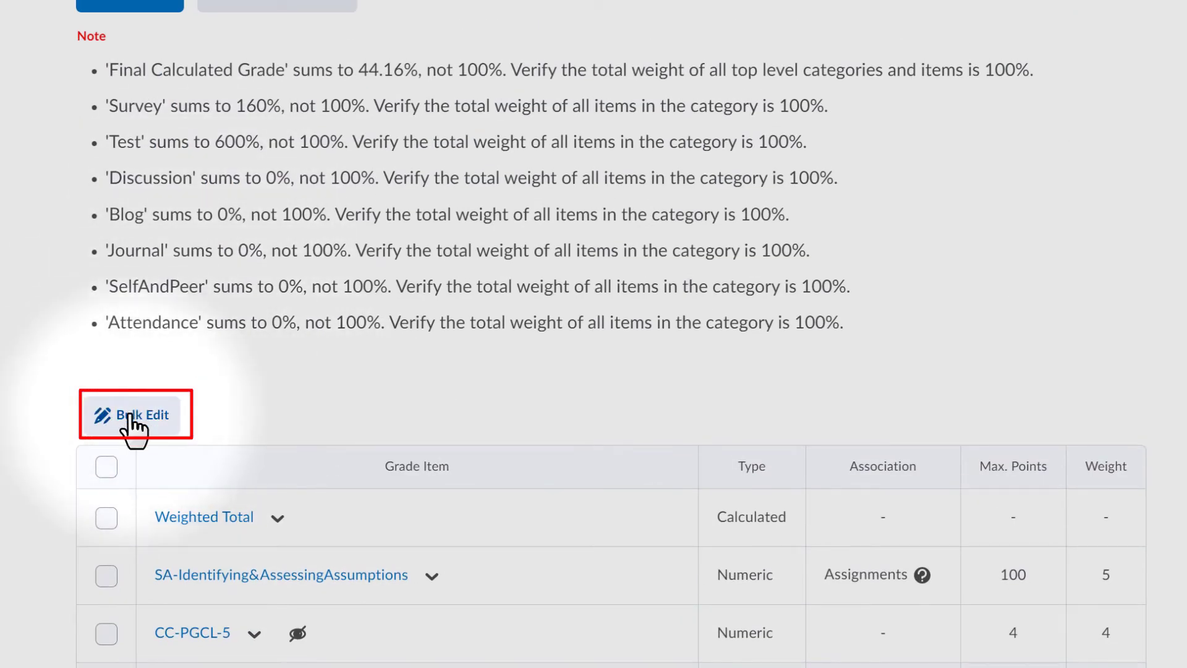
pyautogui.click(130, 417)
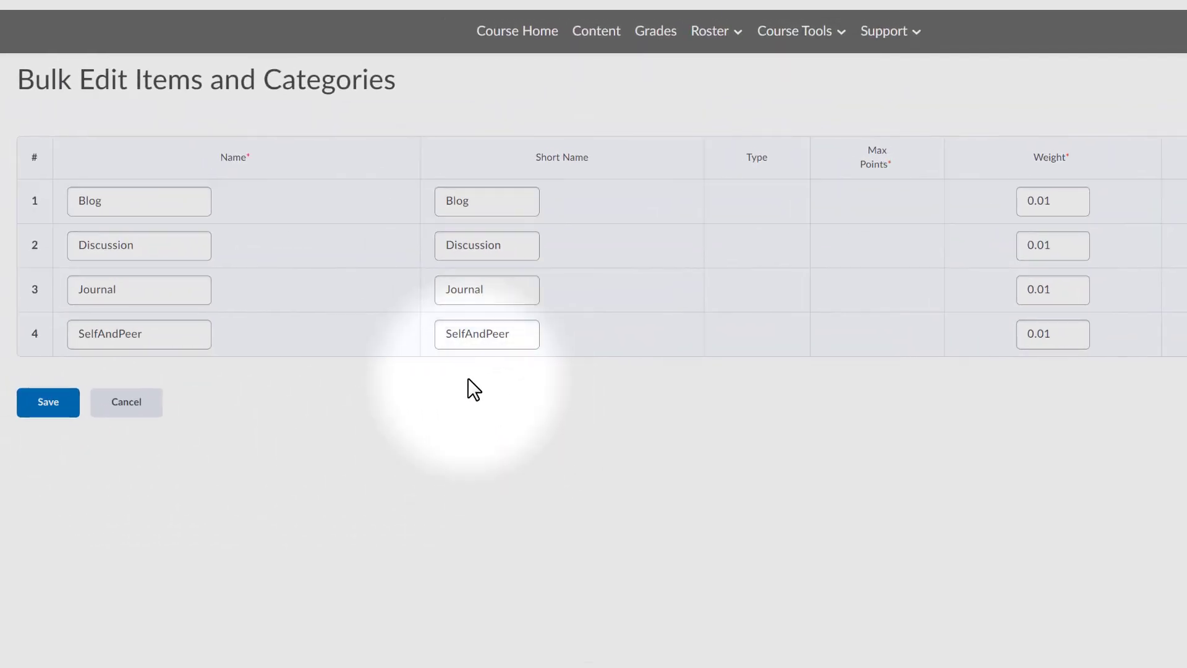
# Set the weights of Blog, Discussion, Journal and SelfAndPeer to 0 and save the bulk edit
pyautogui.click(1070, 201)
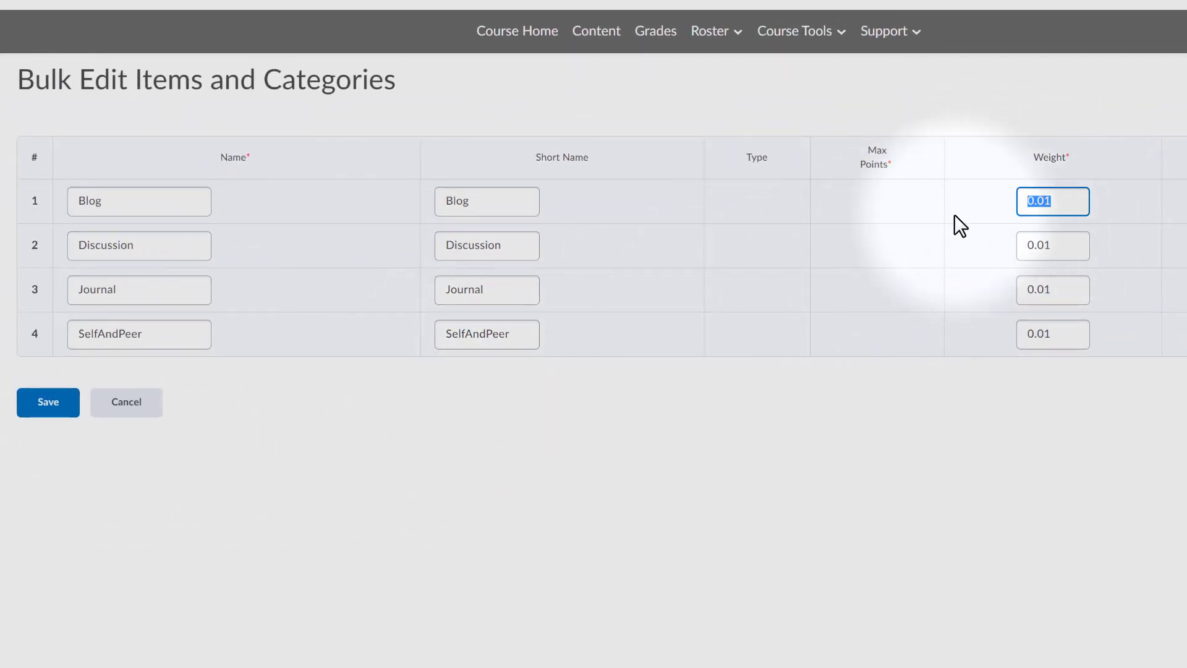
pyautogui.write('0')
pyautogui.click(1078, 244)
pyautogui.write('0')
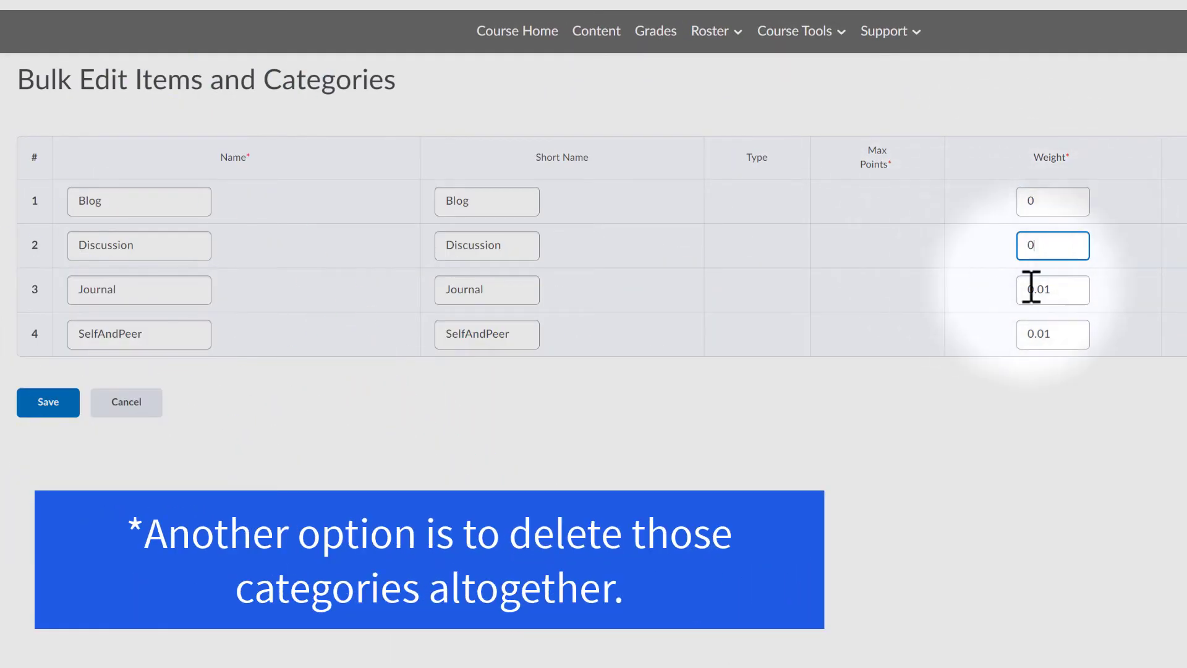
pyautogui.click(1071, 289)
pyautogui.write('0')
pyautogui.click(1073, 334)
pyautogui.write('0')
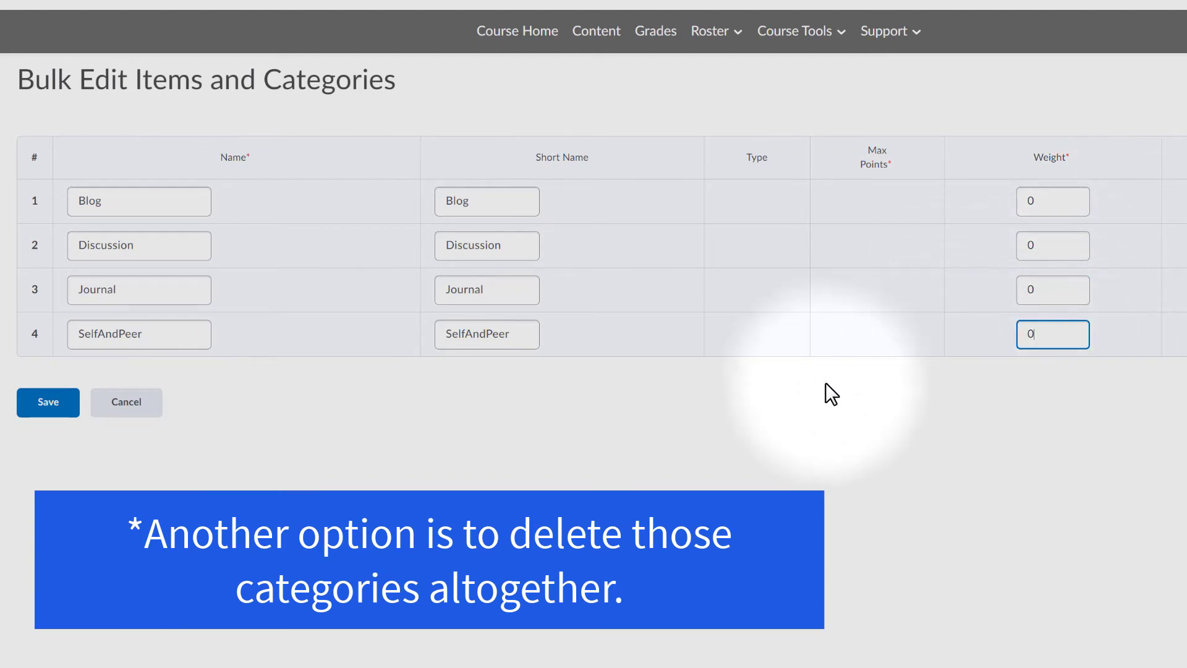
pyautogui.click(49, 403)
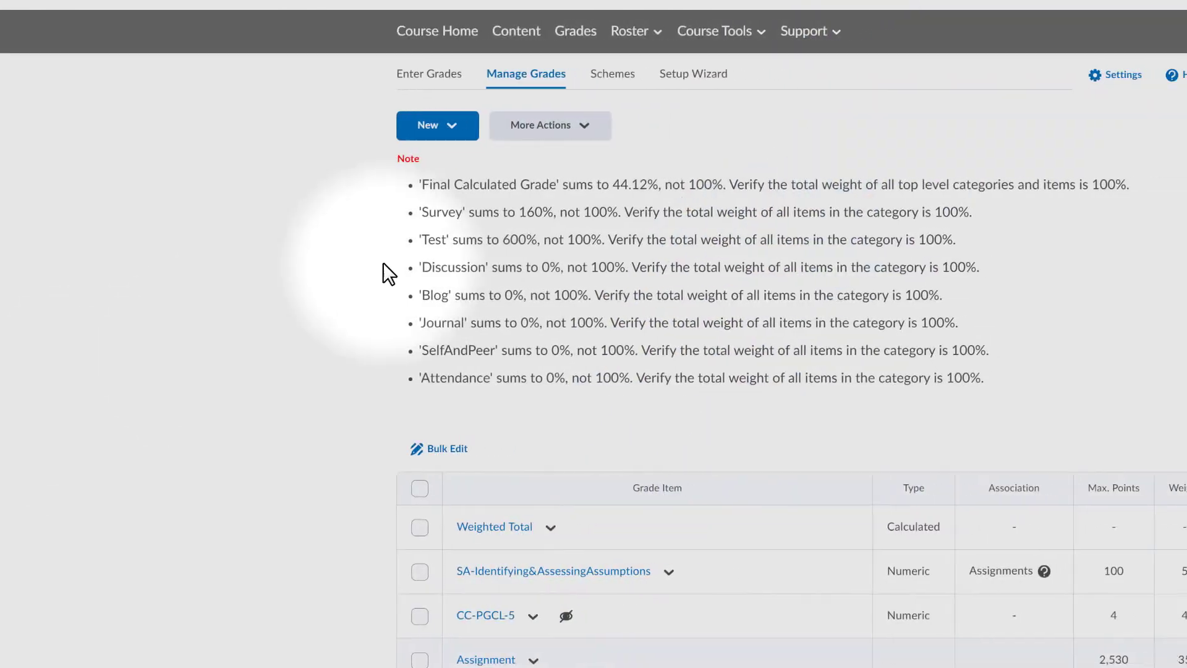
# Hide the Blog and Discussion categories from users
pyautogui.scroll(-10, 176, 273)
pyautogui.scroll(-3, 174, 287)
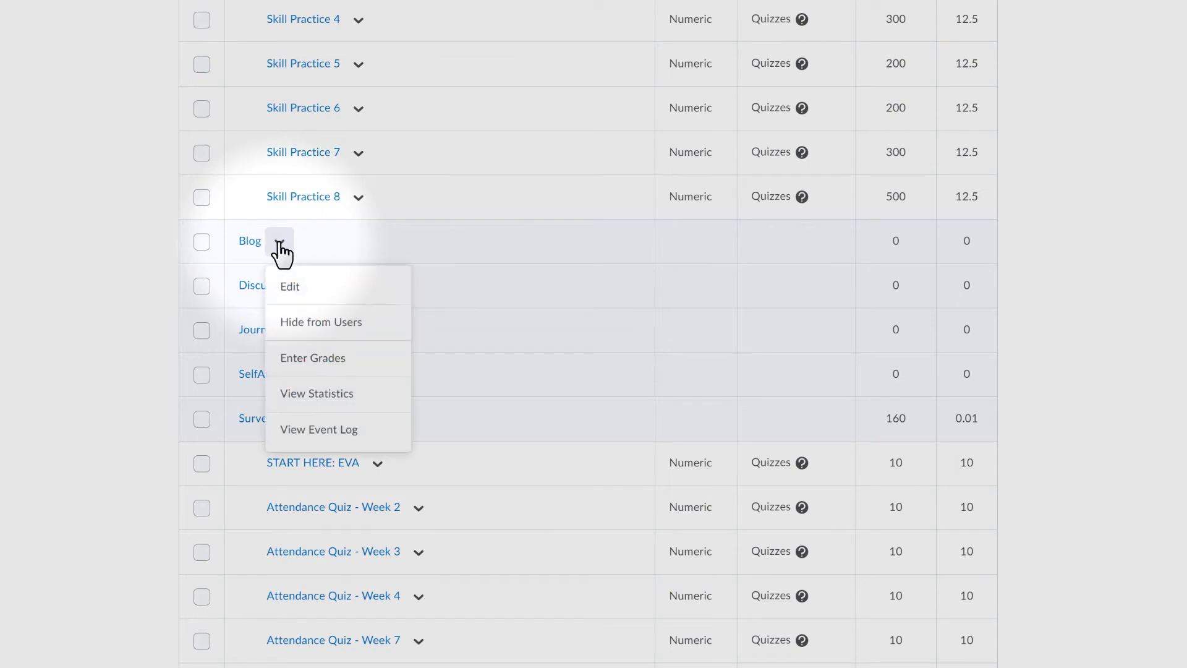
pyautogui.click(309, 322)
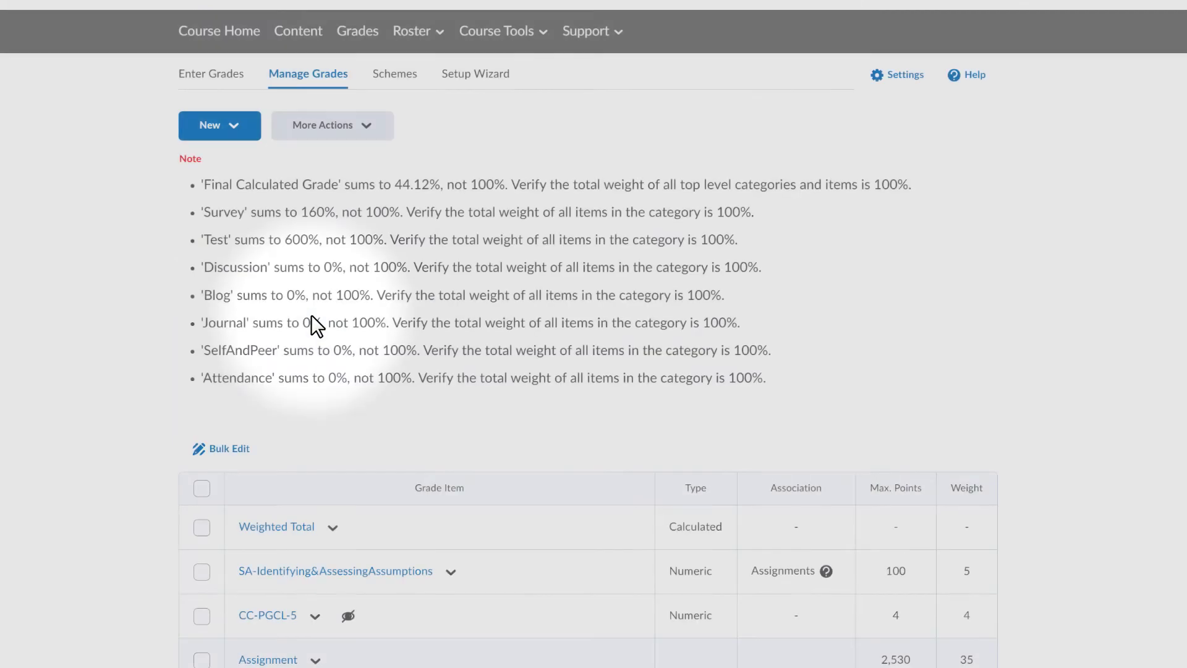
pyautogui.scroll(-12, 353, 296)
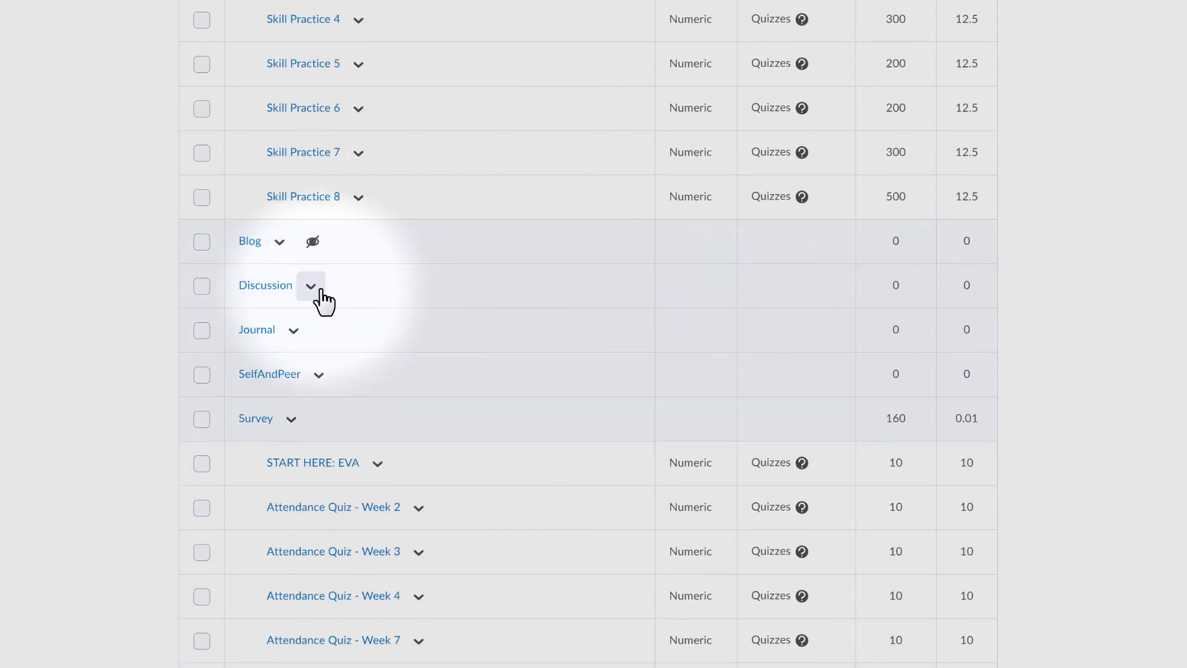
pyautogui.click(319, 289)
pyautogui.click(344, 372)
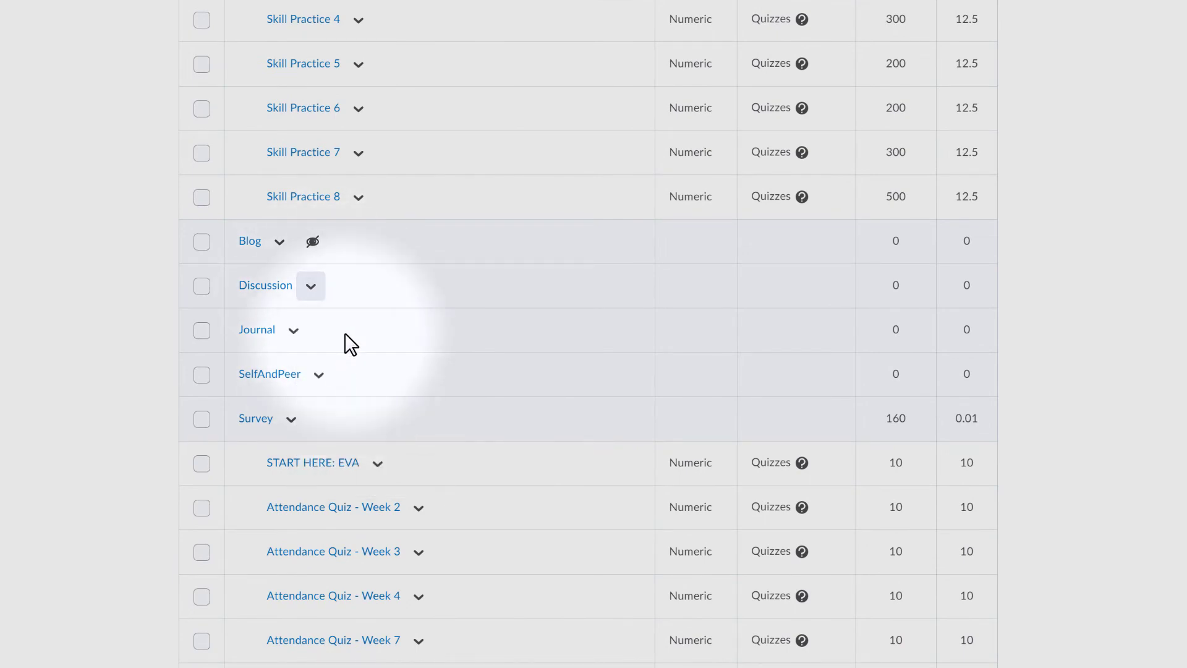
# Hide the Journal and SelfAndPeer categories from users
pyautogui.scroll(-12, 369, 282)
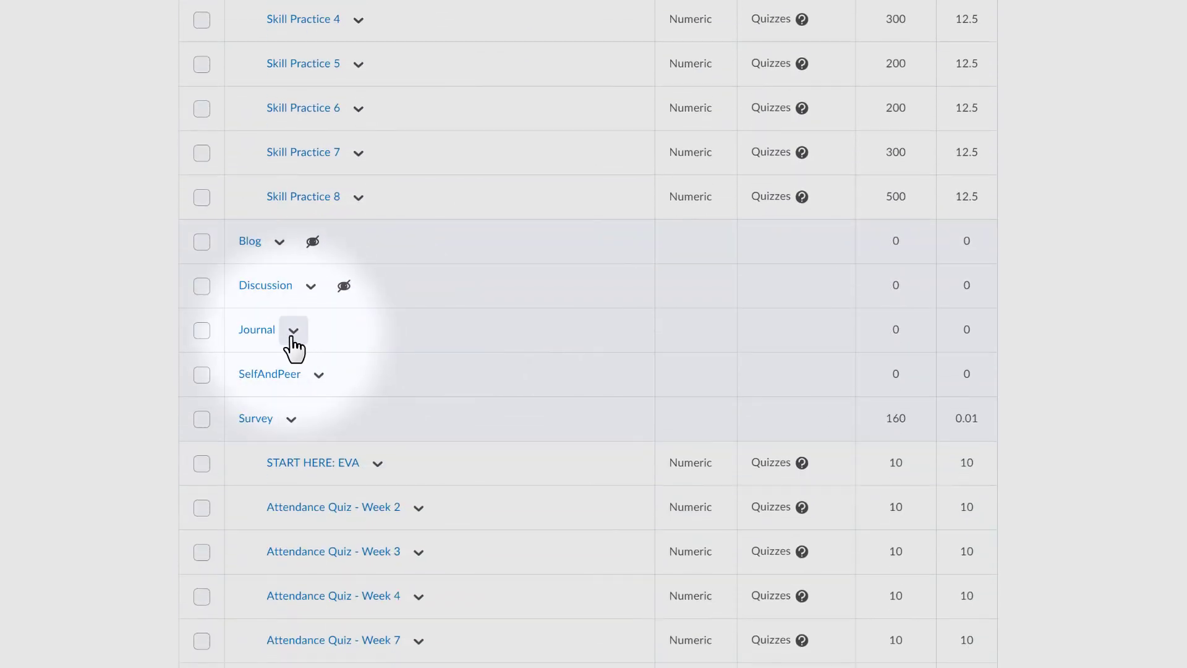
pyautogui.click(295, 332)
pyautogui.click(323, 407)
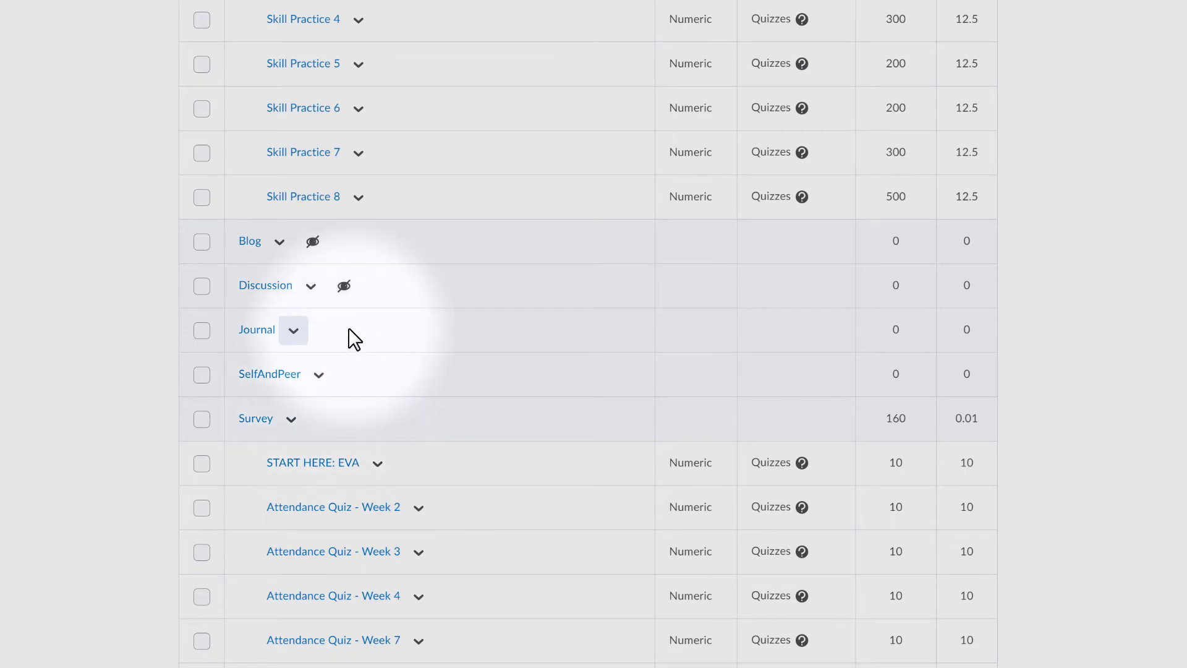
pyautogui.scroll(-10, 390, 248)
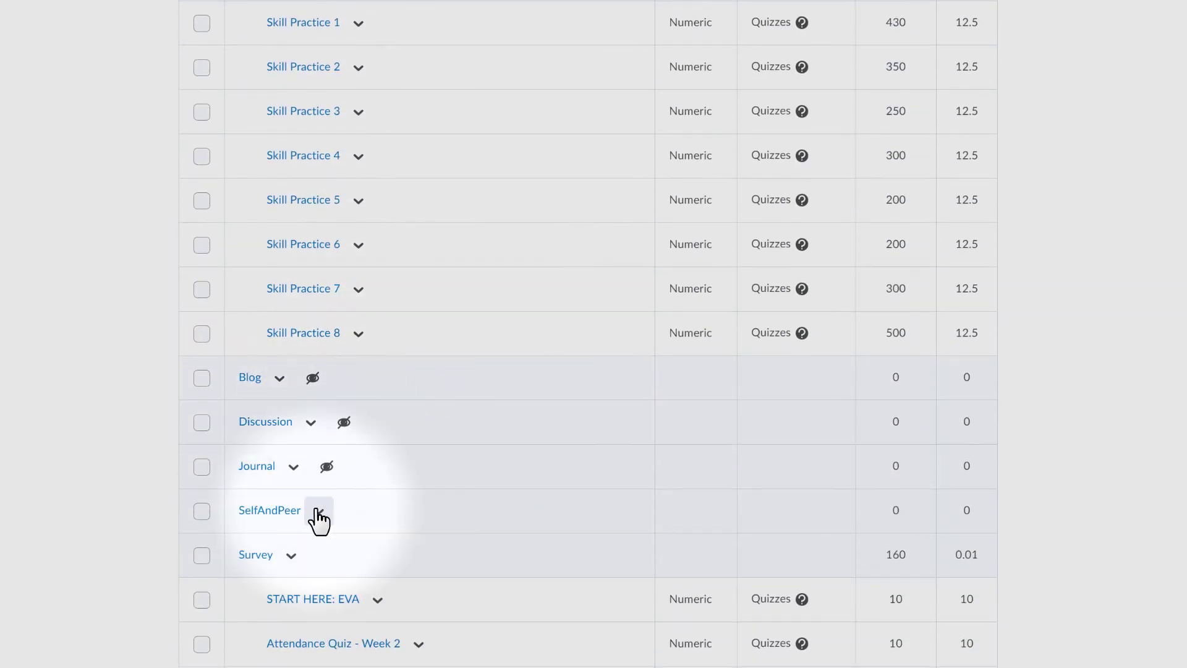
pyautogui.click(319, 511)
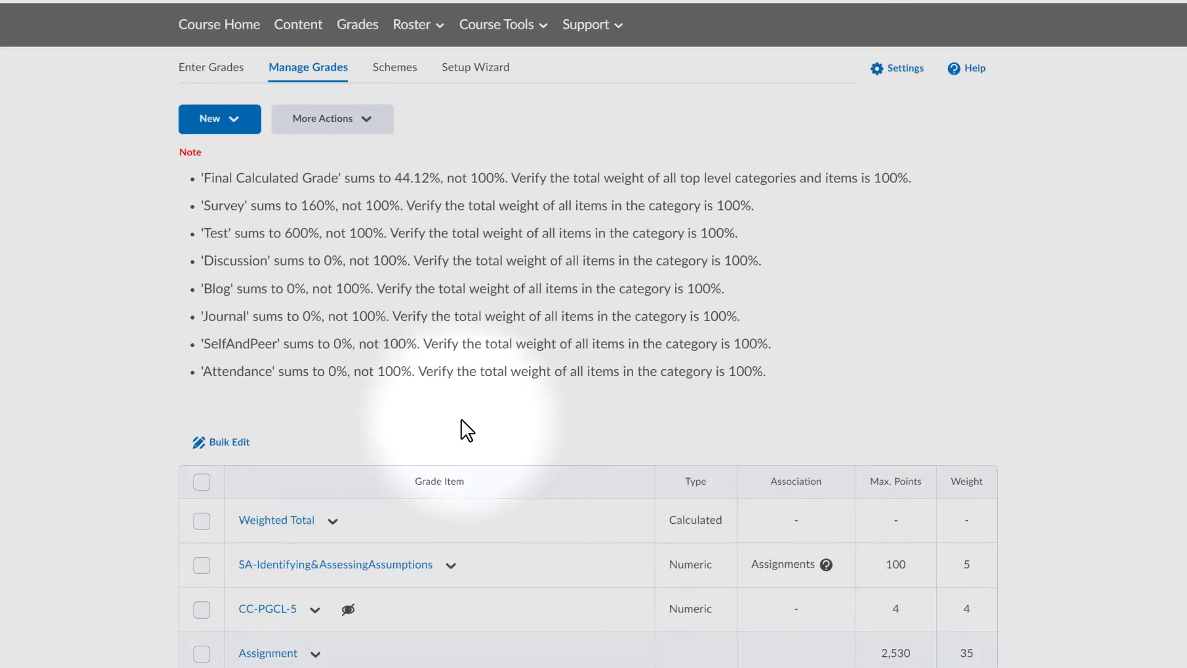
pyautogui.scroll(-10, 461, 418)
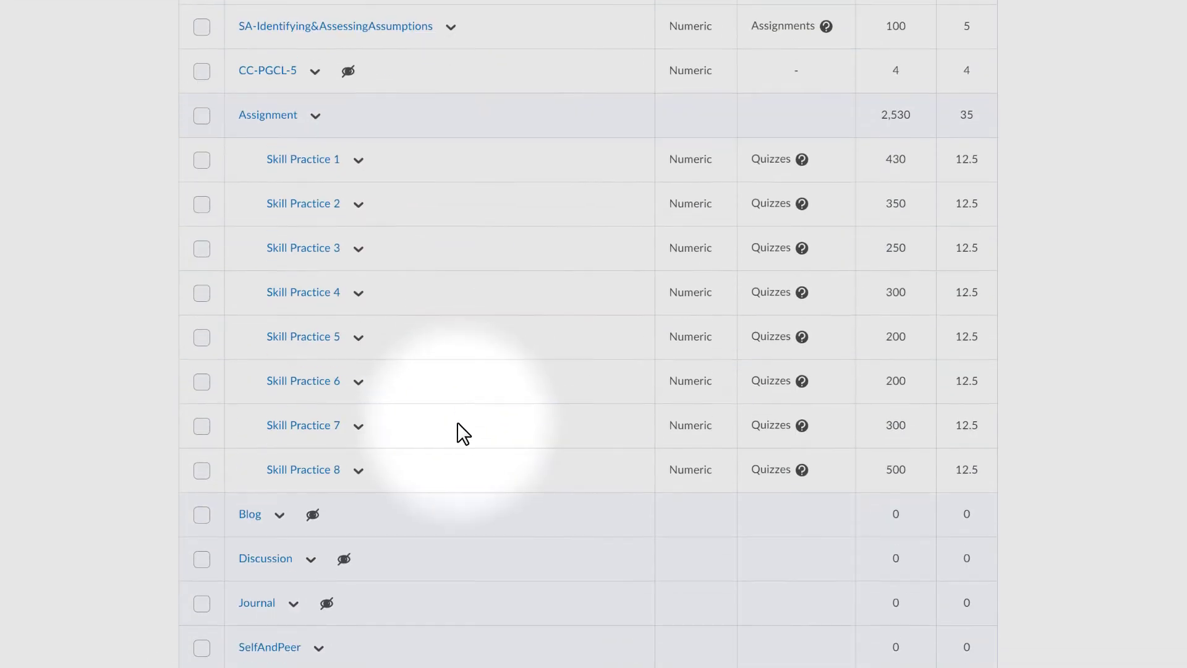
pyautogui.scroll(-7, 458, 423)
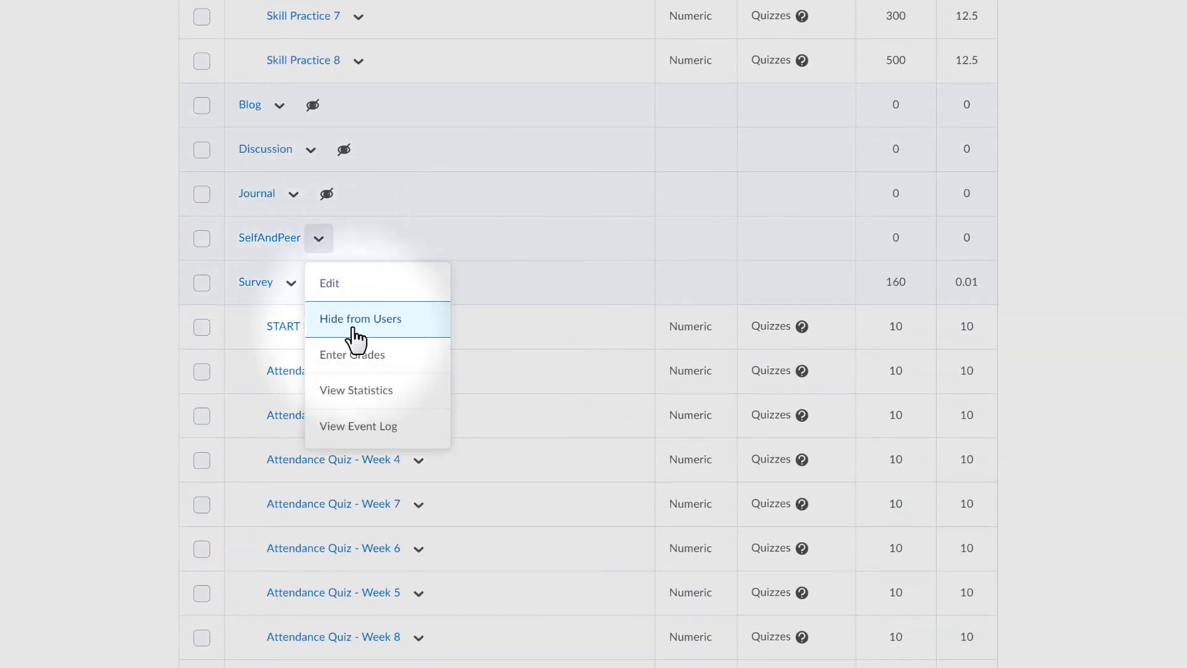
pyautogui.click(353, 319)
pyautogui.scroll(-15, 355, 320)
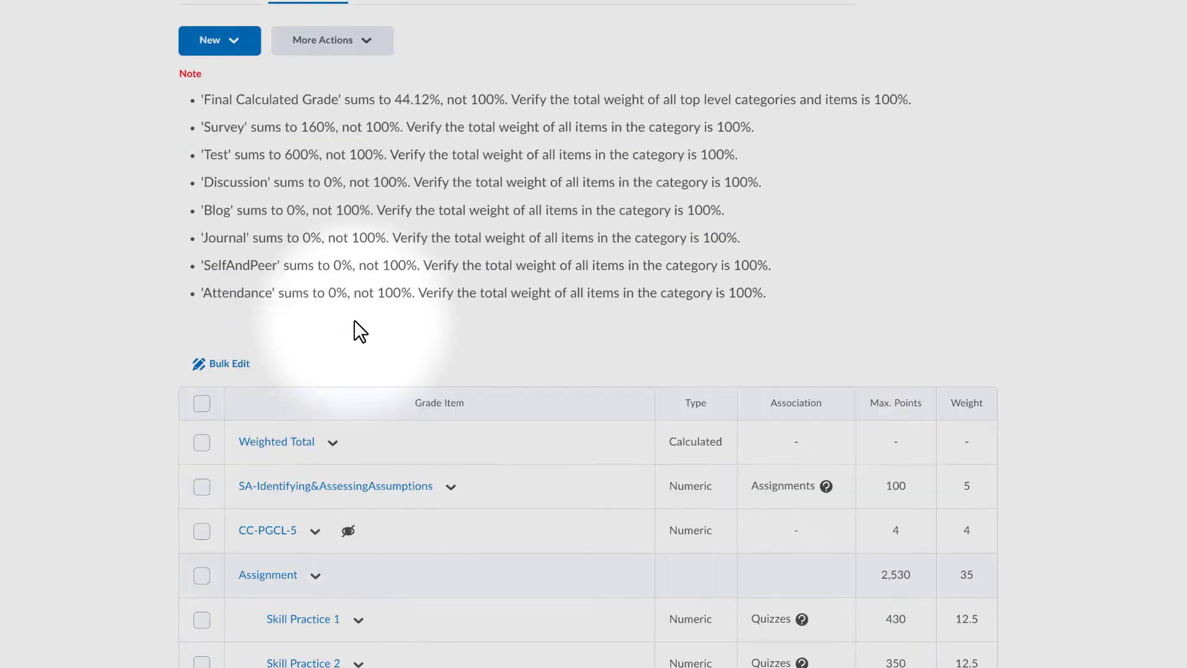
pyautogui.scroll(-1, 417, 381)
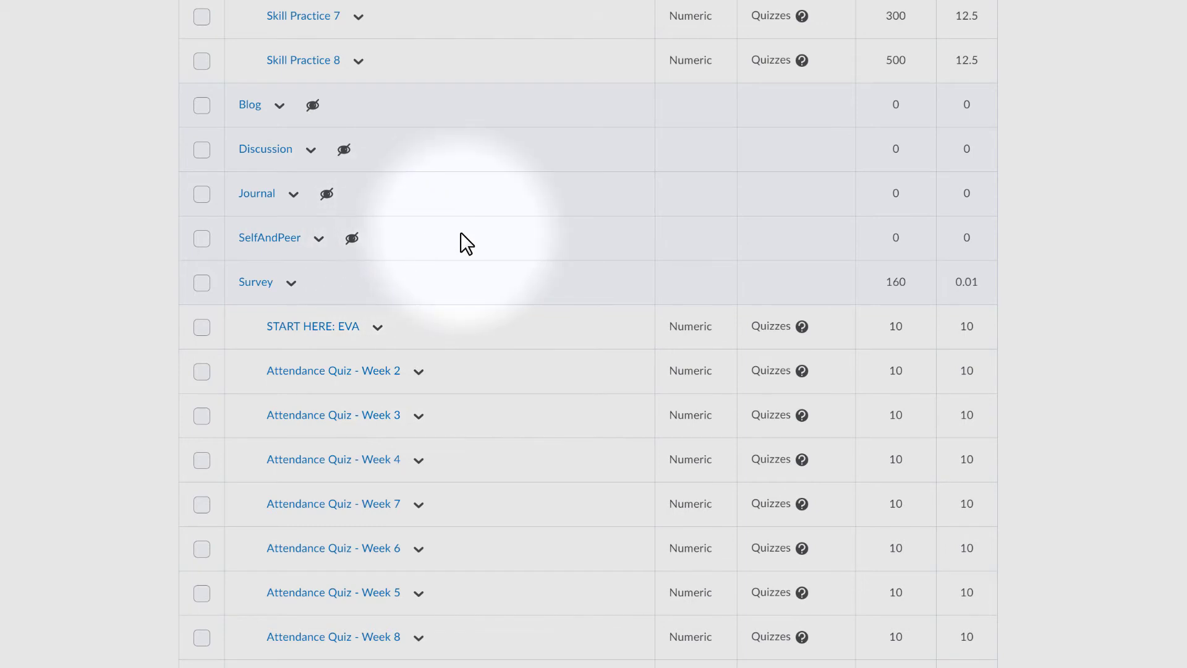
# Edit the START HERE: EVA grade item in the Survey category, set its category to None, and save and close it
pyautogui.scroll(-3, 463, 241)
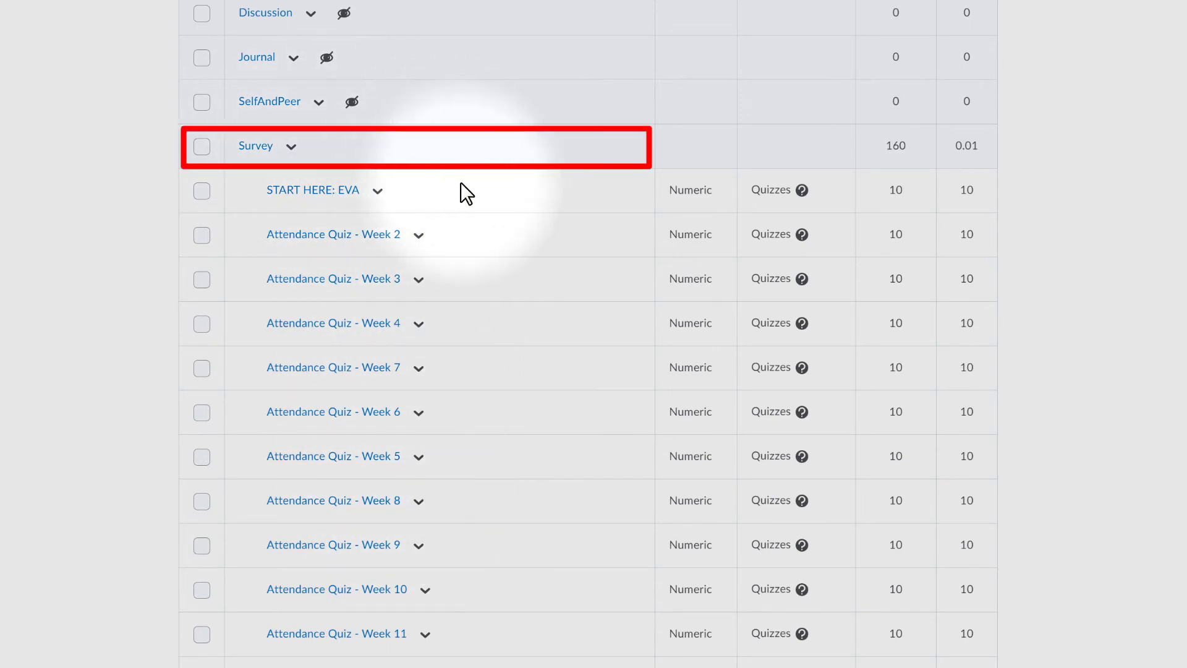
pyautogui.scroll(-2, 461, 185)
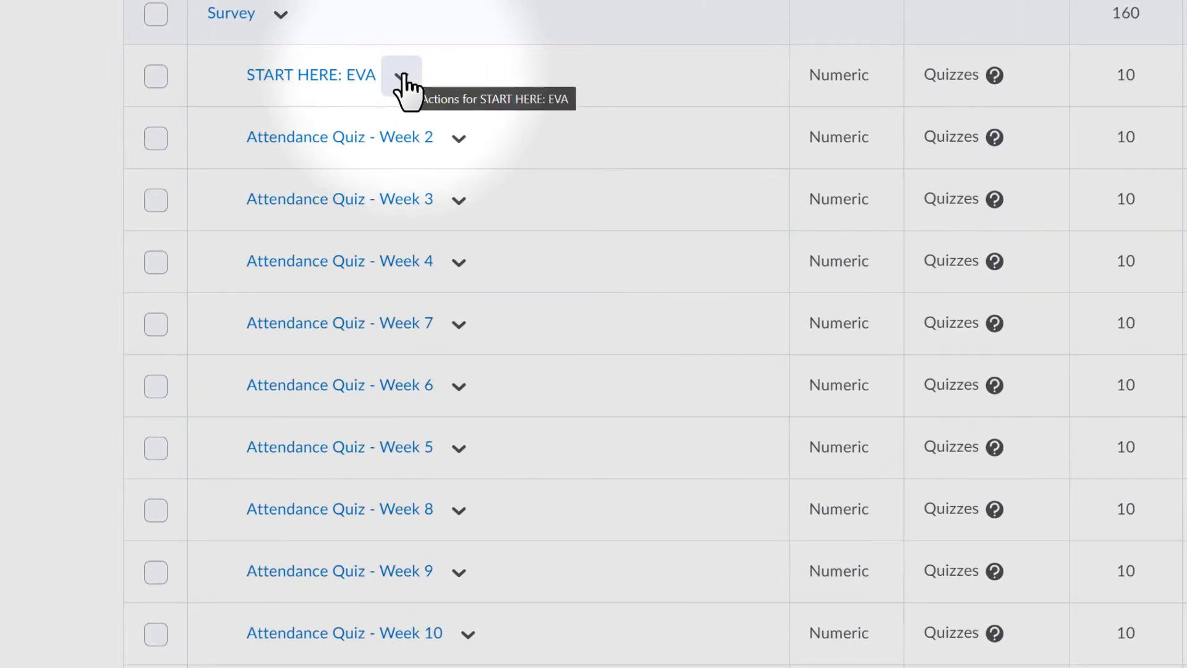
pyautogui.click(402, 77)
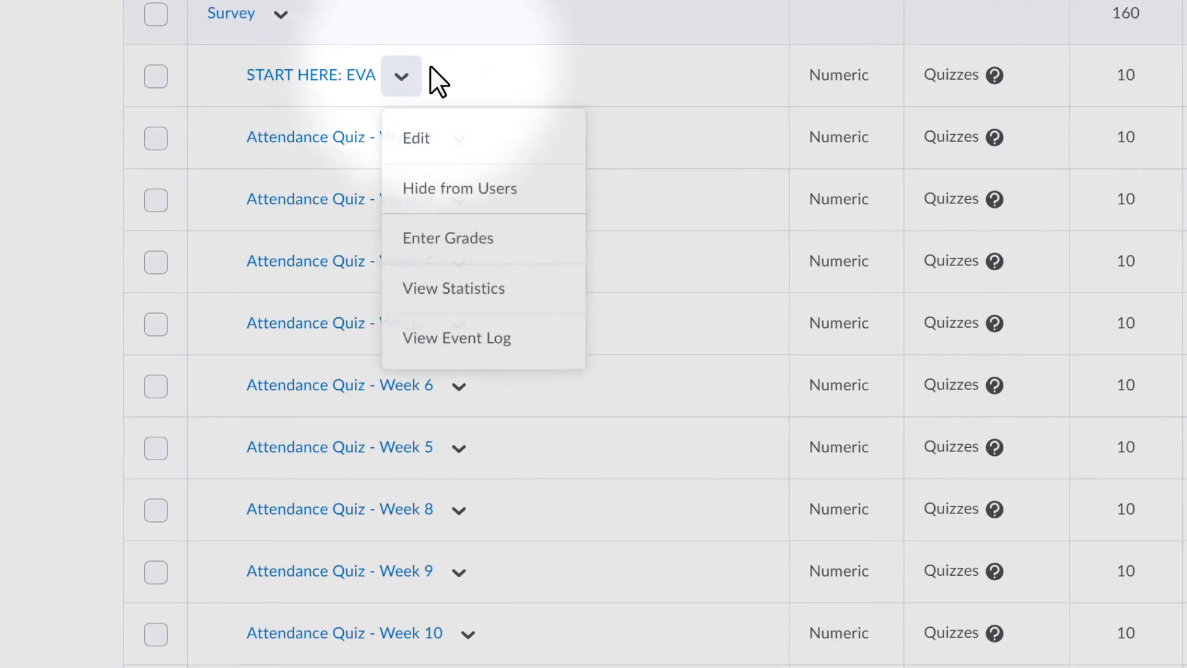
pyautogui.click(430, 138)
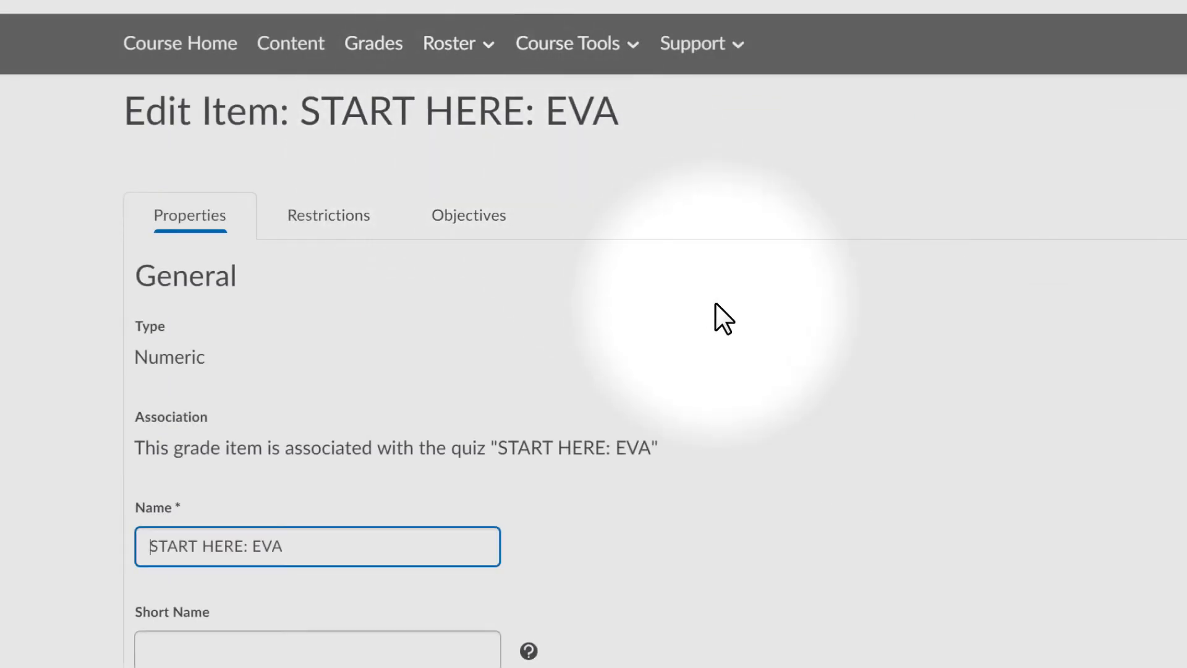
pyautogui.scroll(-6, 680, 315)
pyautogui.click(408, 387)
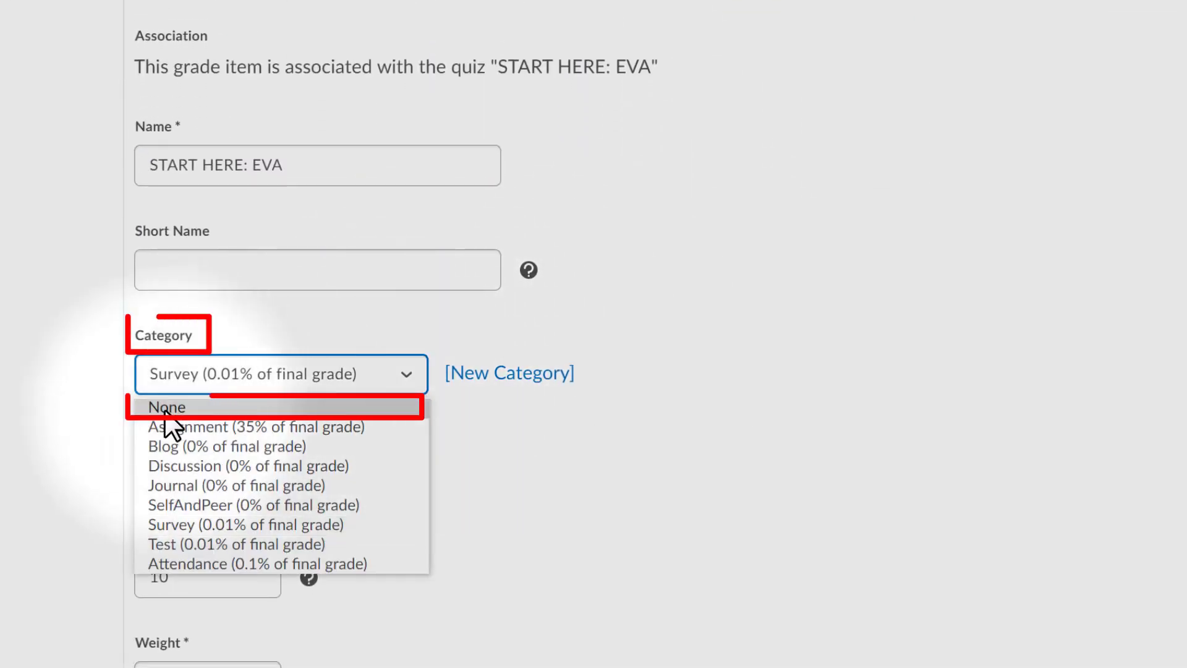
pyautogui.click(166, 410)
pyautogui.scroll(-6, 403, 631)
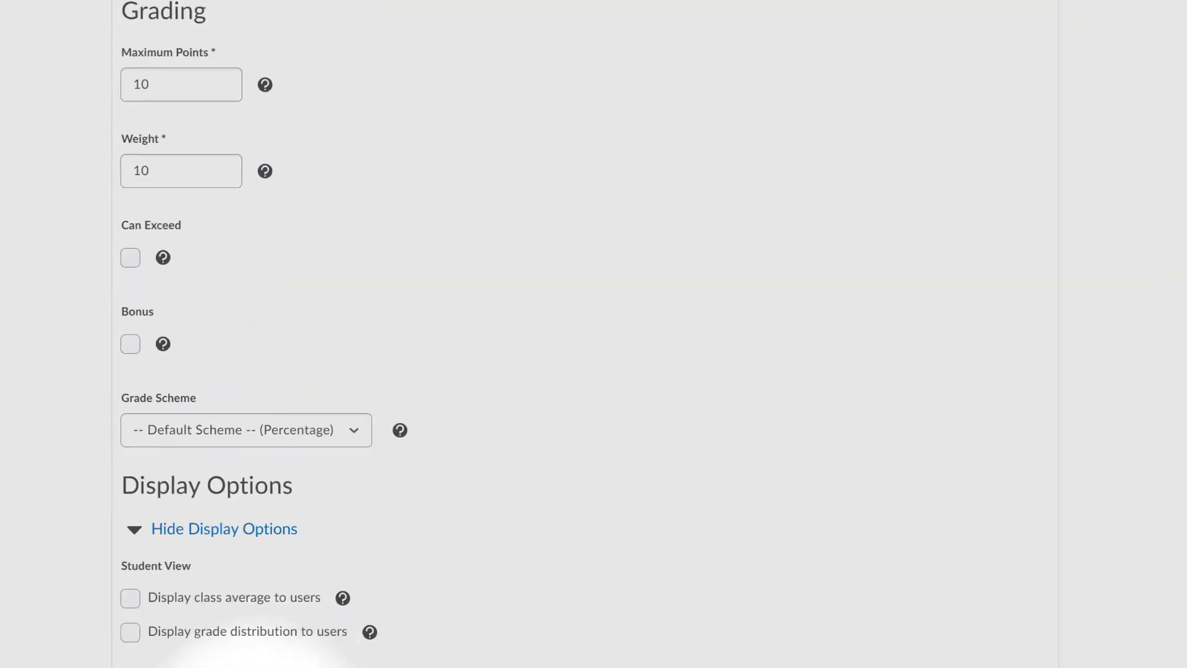
pyautogui.scroll(-3, 256, 664)
pyautogui.click(163, 663)
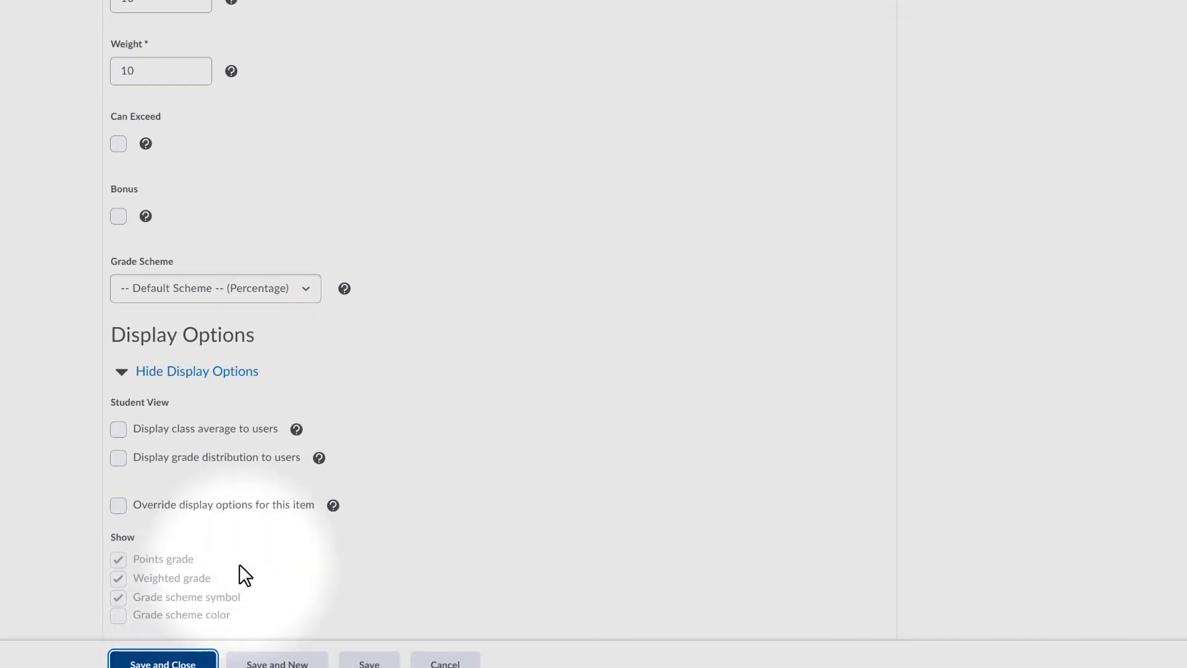
# Select the Attendance Quiz items for Weeks 2 through 16 in the Survey category and open them in Bulk Edit
pyautogui.scroll(-10, 362, 224)
pyautogui.scroll(-5, 379, 286)
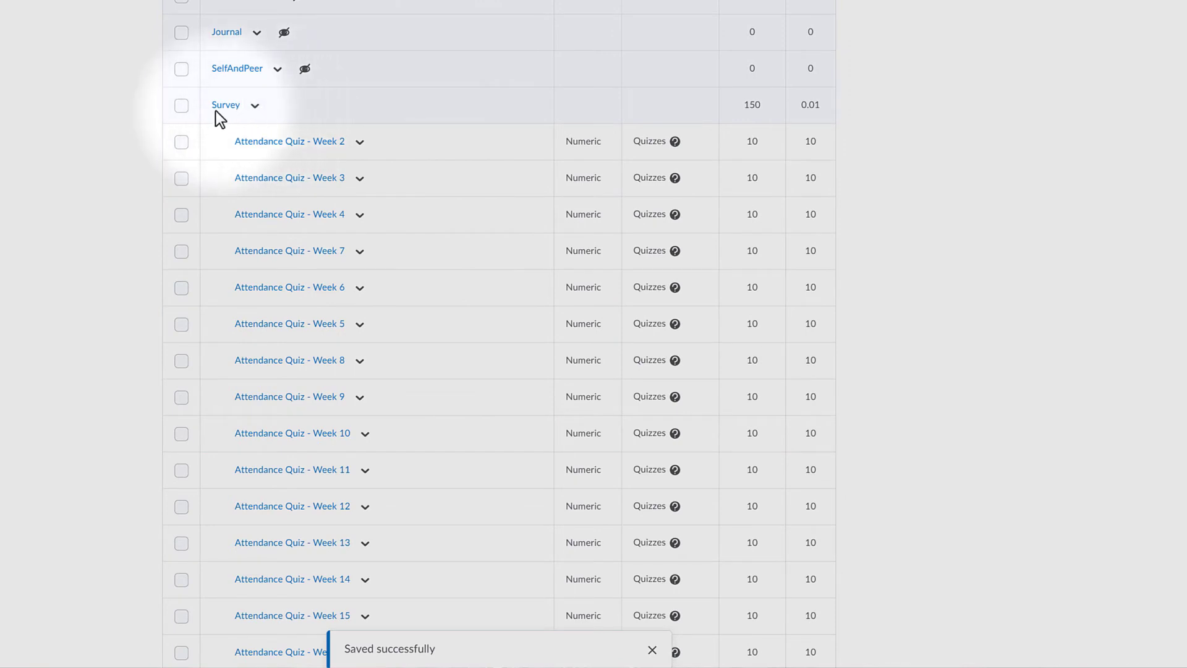
pyautogui.scroll(-2, 189, 133)
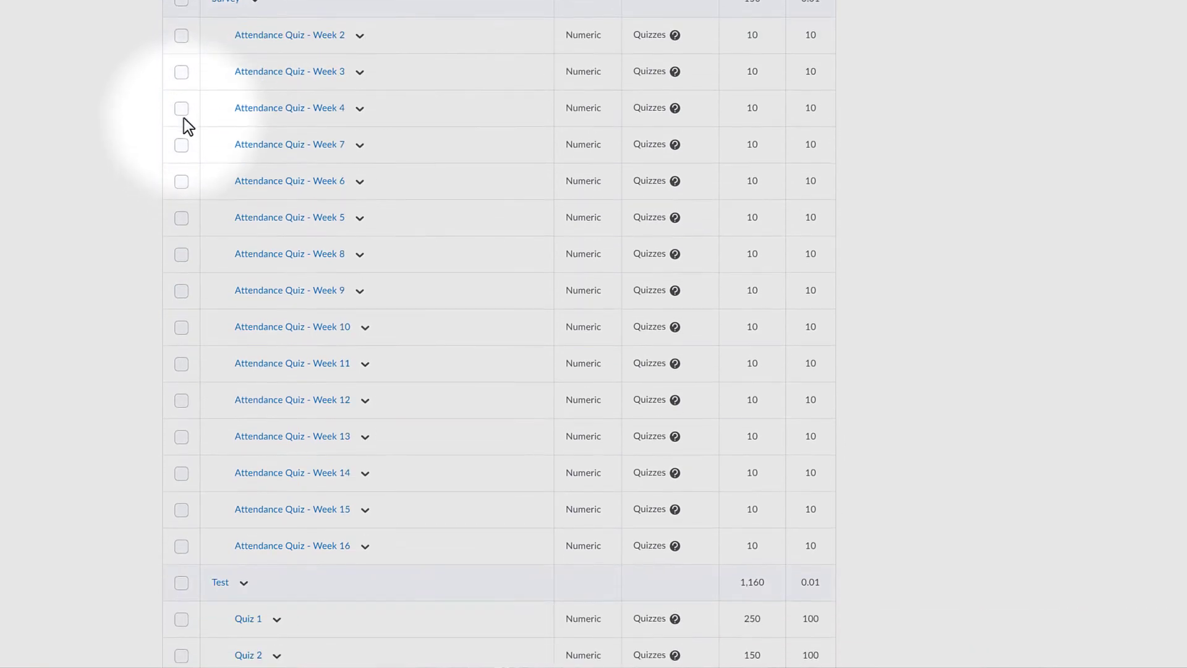
pyautogui.click(183, 29)
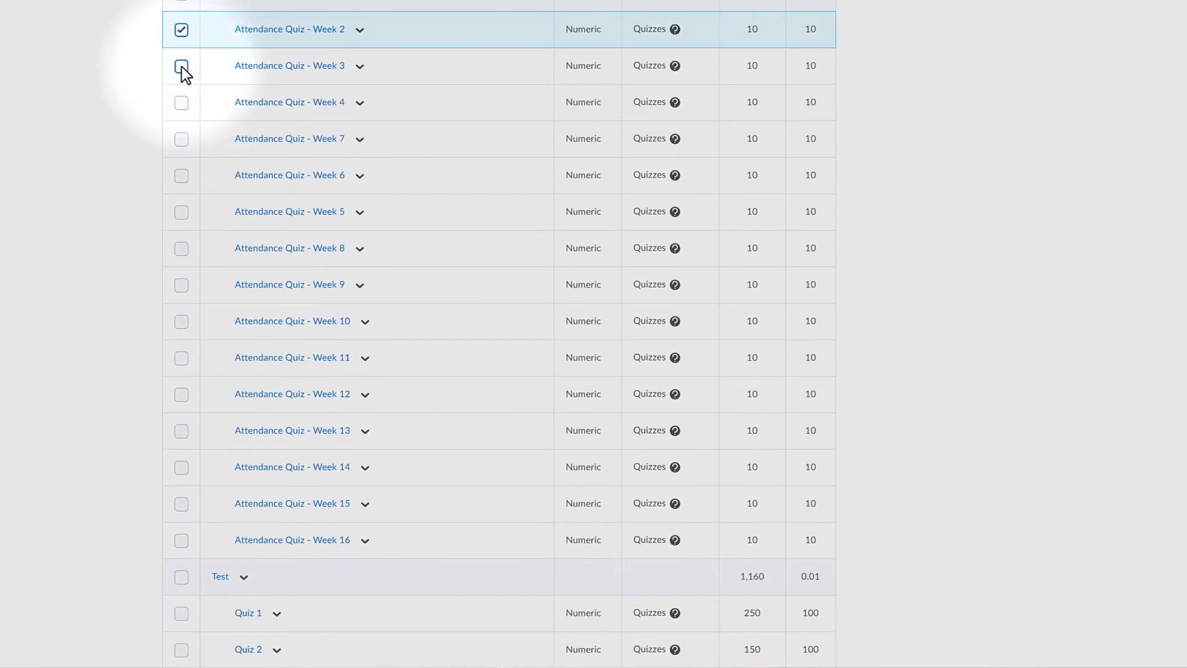
pyautogui.click(182, 66)
pyautogui.click(182, 102)
pyautogui.click(181, 140)
pyautogui.click(182, 177)
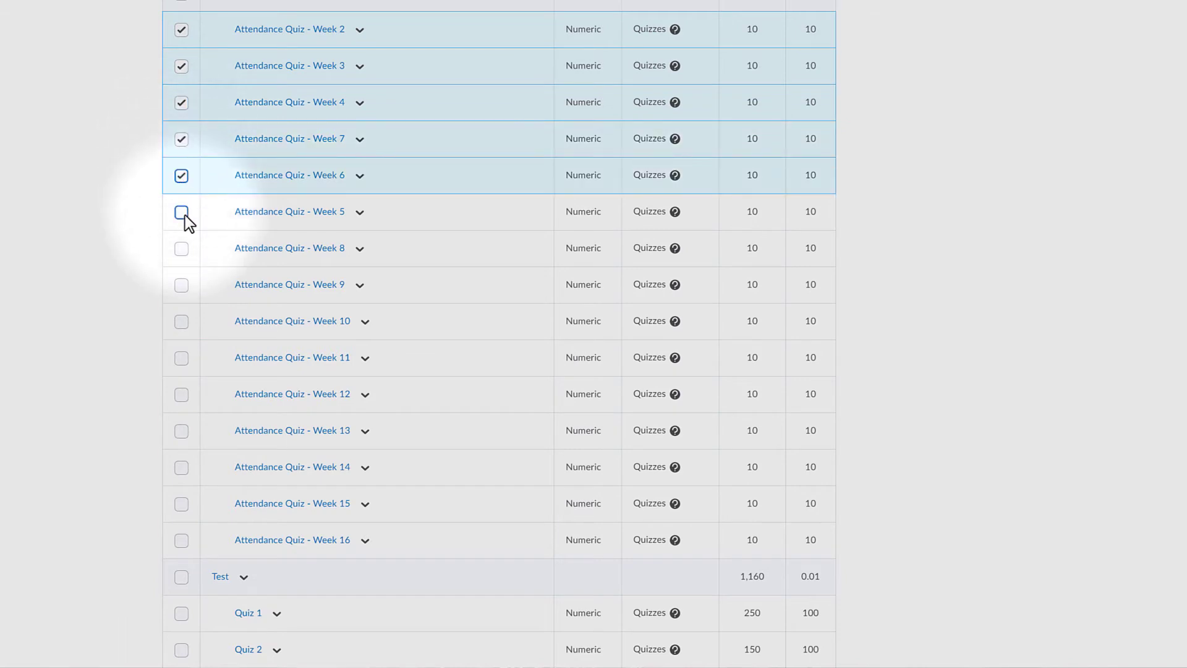
pyautogui.click(182, 213)
pyautogui.click(182, 249)
pyautogui.click(182, 286)
pyautogui.click(182, 322)
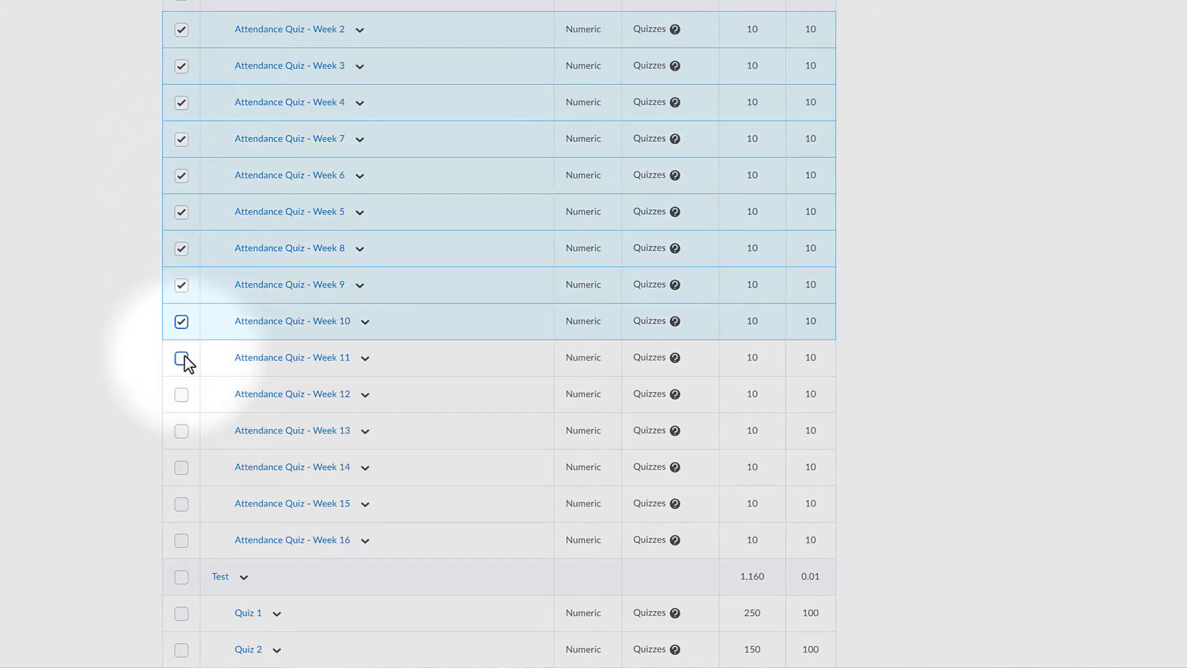
pyautogui.click(182, 358)
pyautogui.click(181, 395)
pyautogui.click(182, 431)
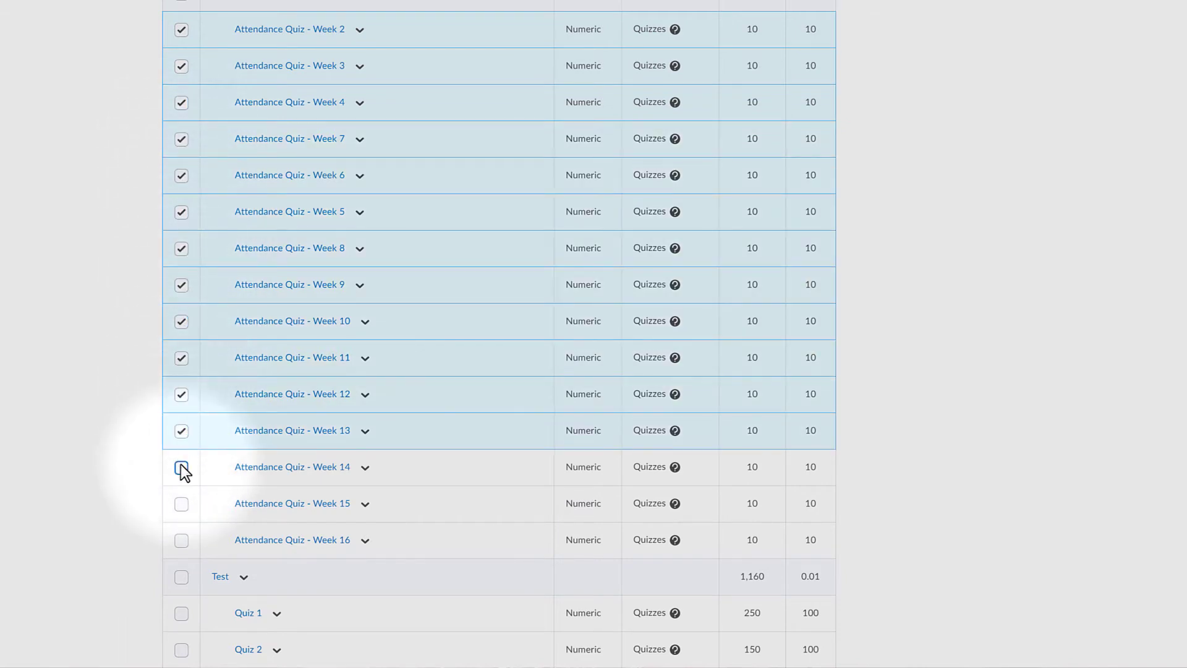
pyautogui.click(182, 468)
pyautogui.click(181, 504)
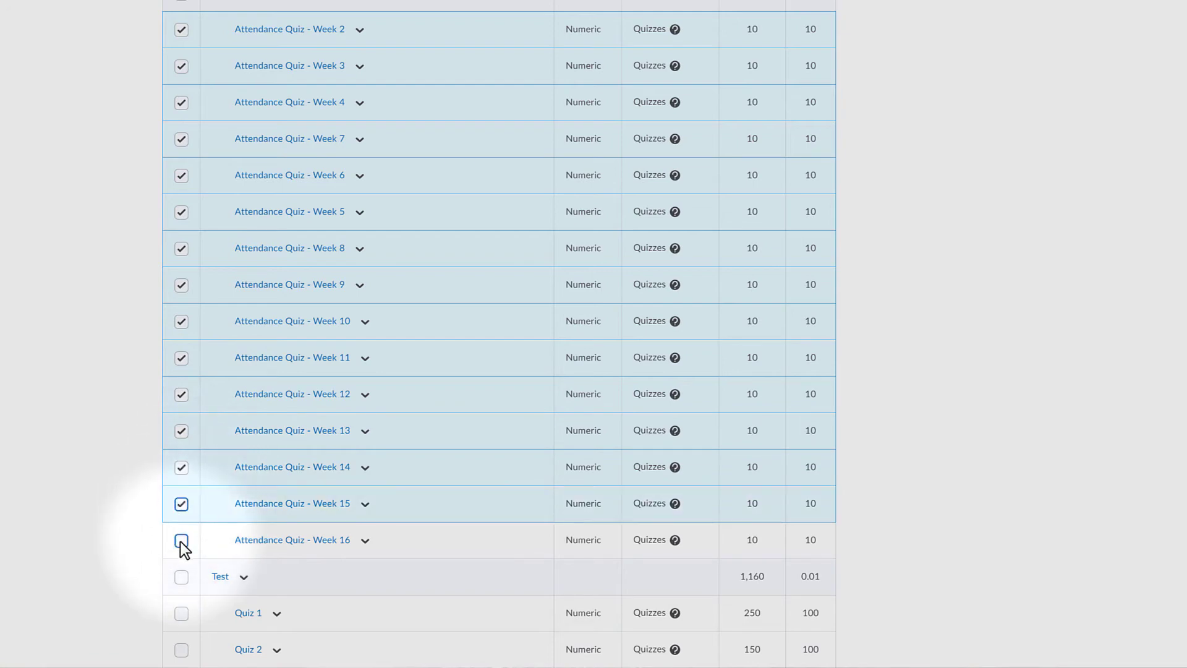
pyautogui.click(181, 541)
pyautogui.scroll(15, 145, 102)
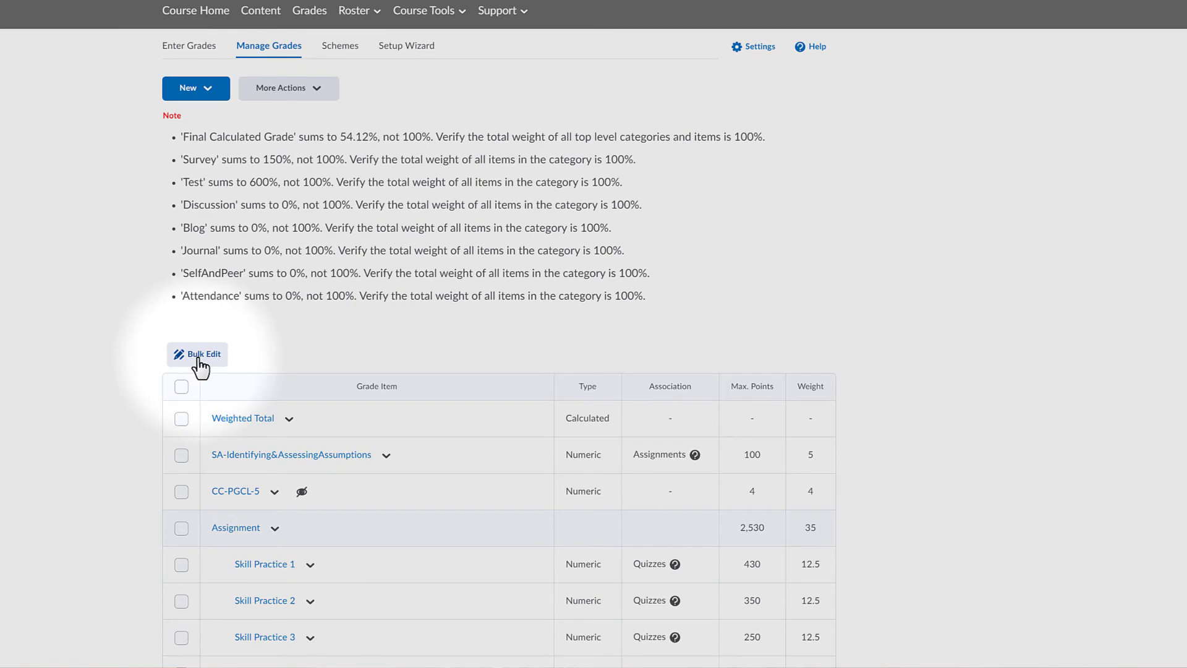
pyautogui.click(199, 363)
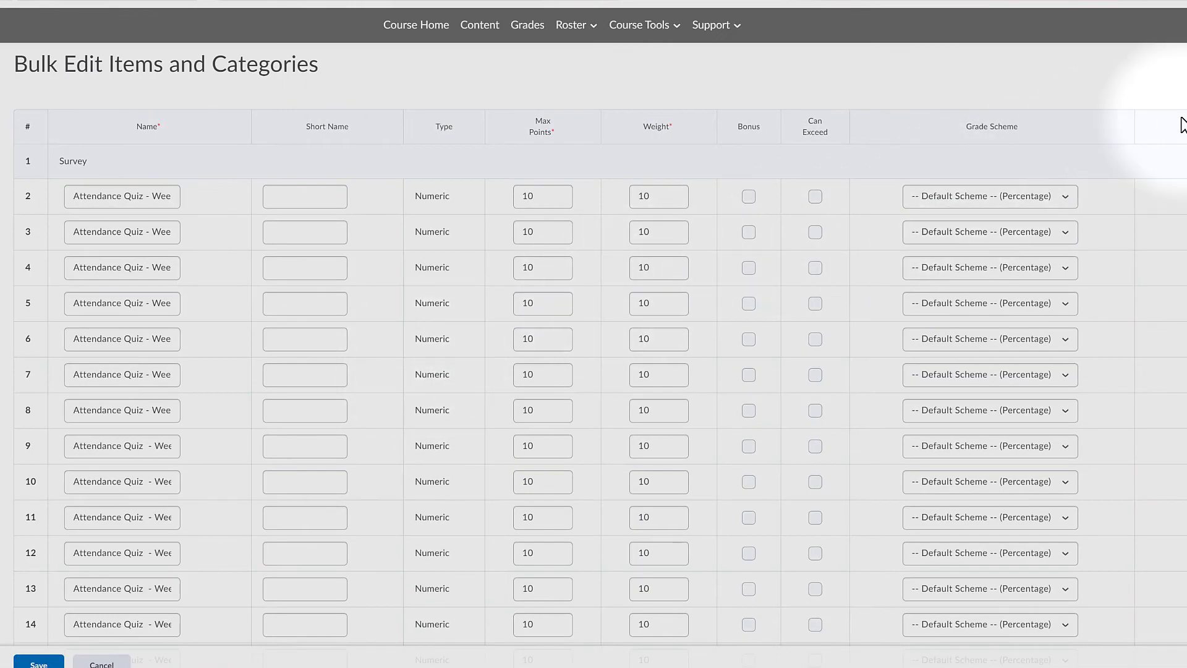
# Change the category of all fifteen attendance quizzes to Attendance and save the bulk edit
pyautogui.scroll(-2, 1181, 124)
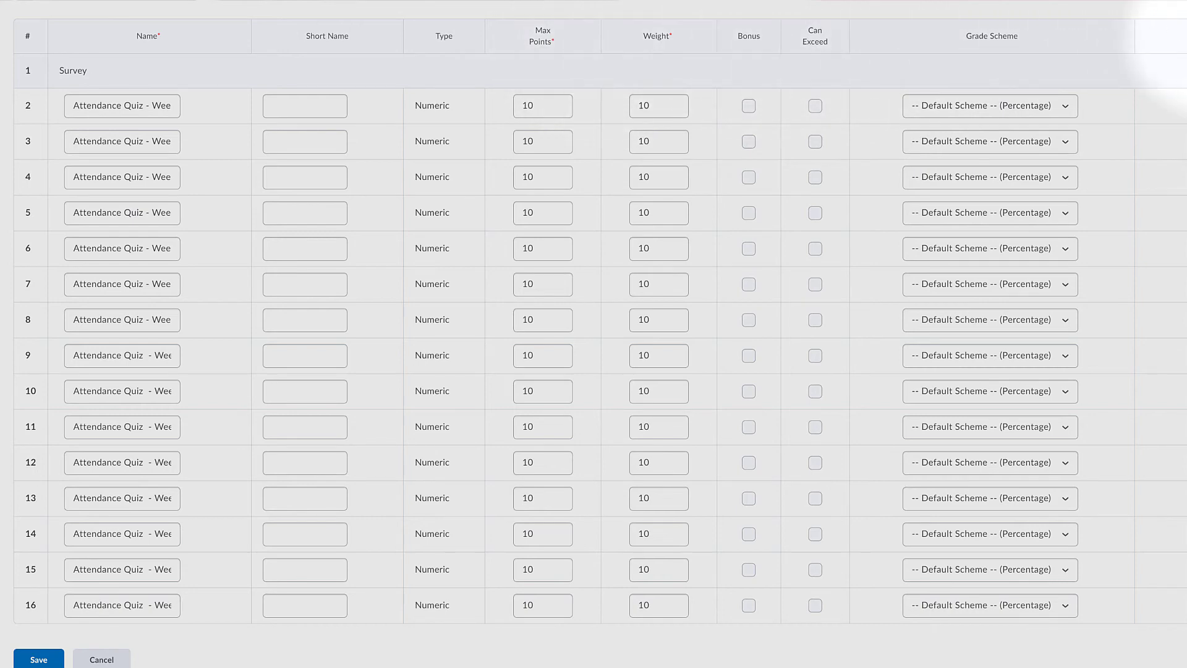
pyautogui.hscroll(3, 1082, 39)
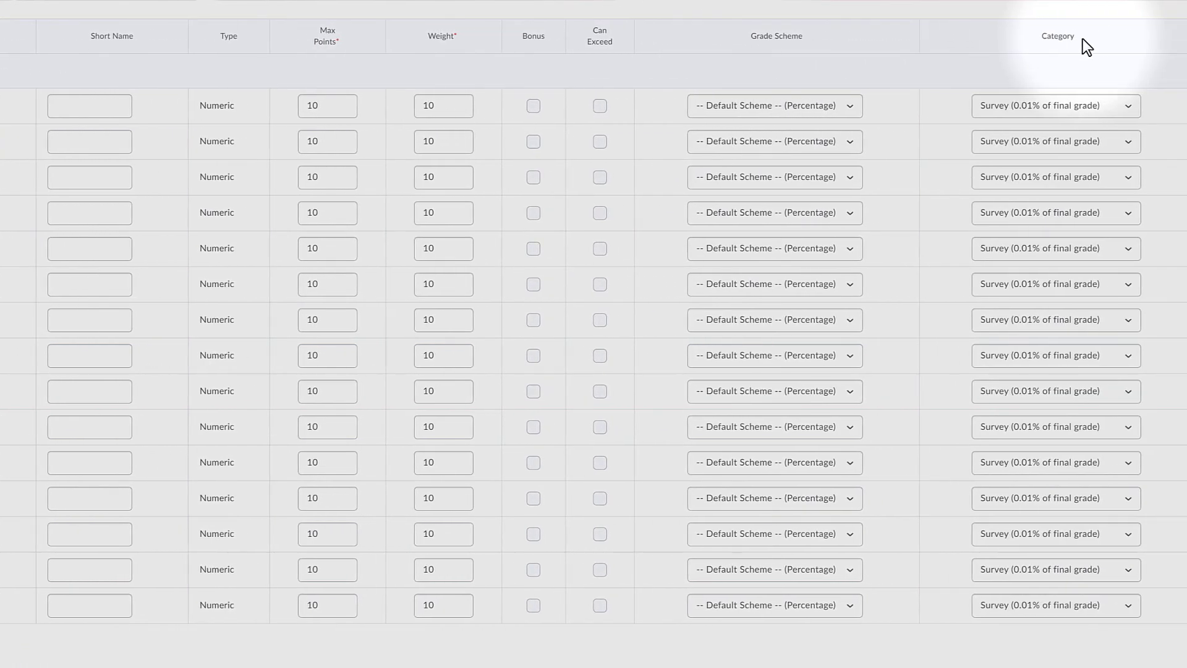
pyautogui.click(1129, 106)
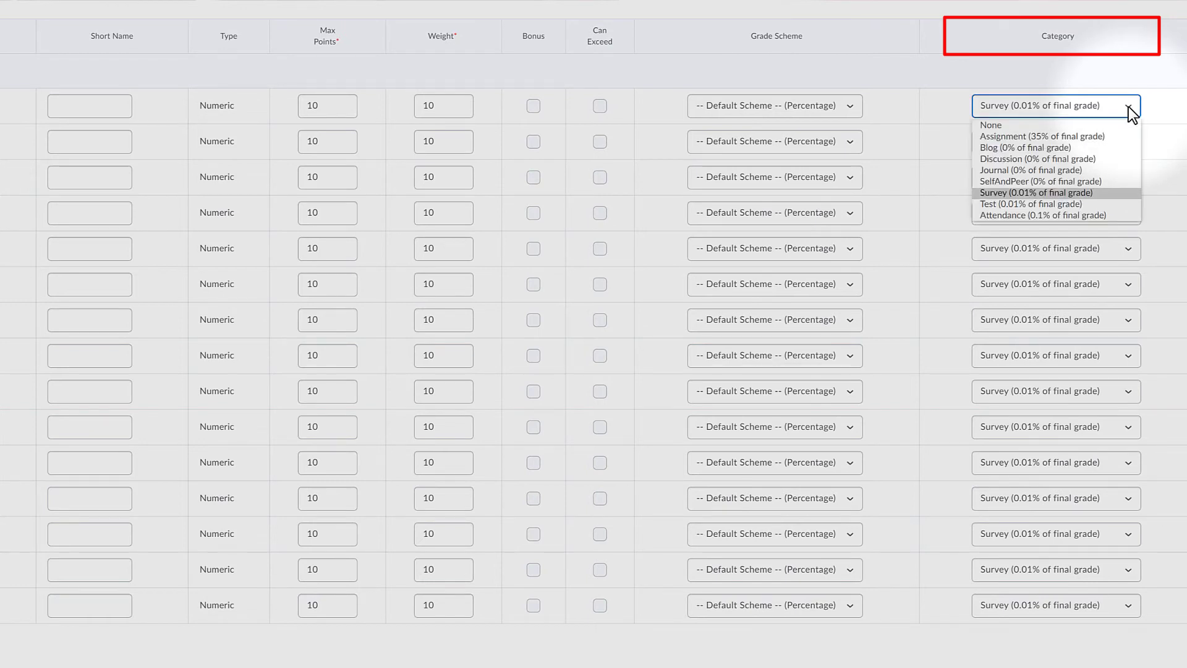
pyautogui.click(1029, 214)
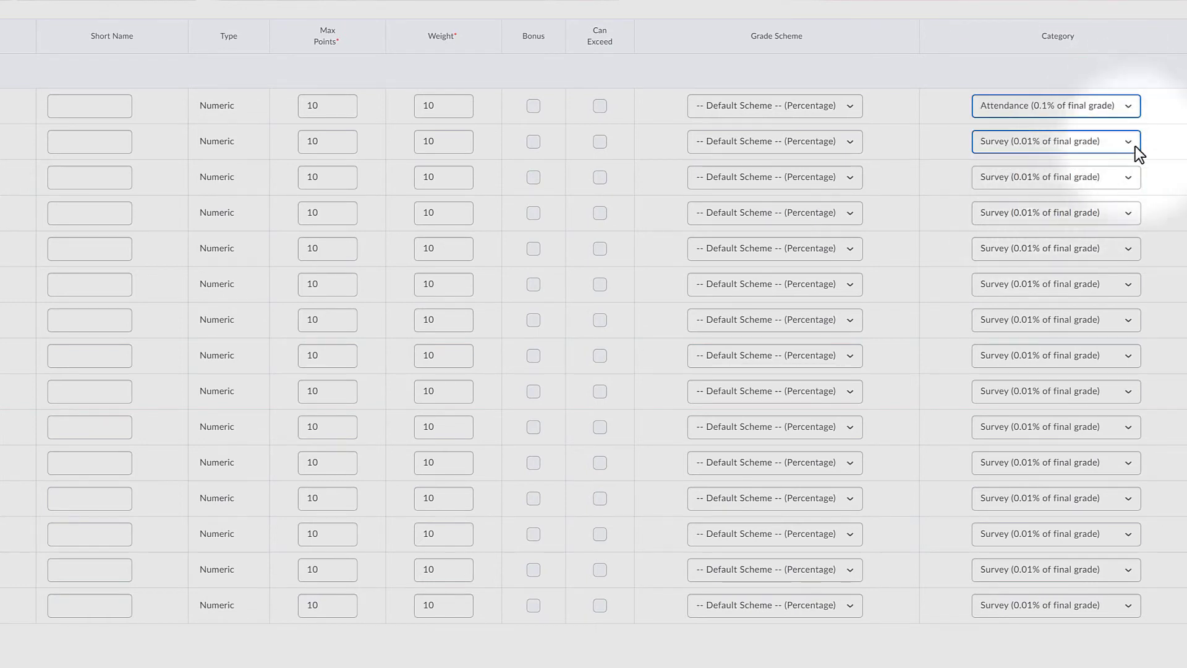
pyautogui.click(1120, 141)
pyautogui.click(1014, 246)
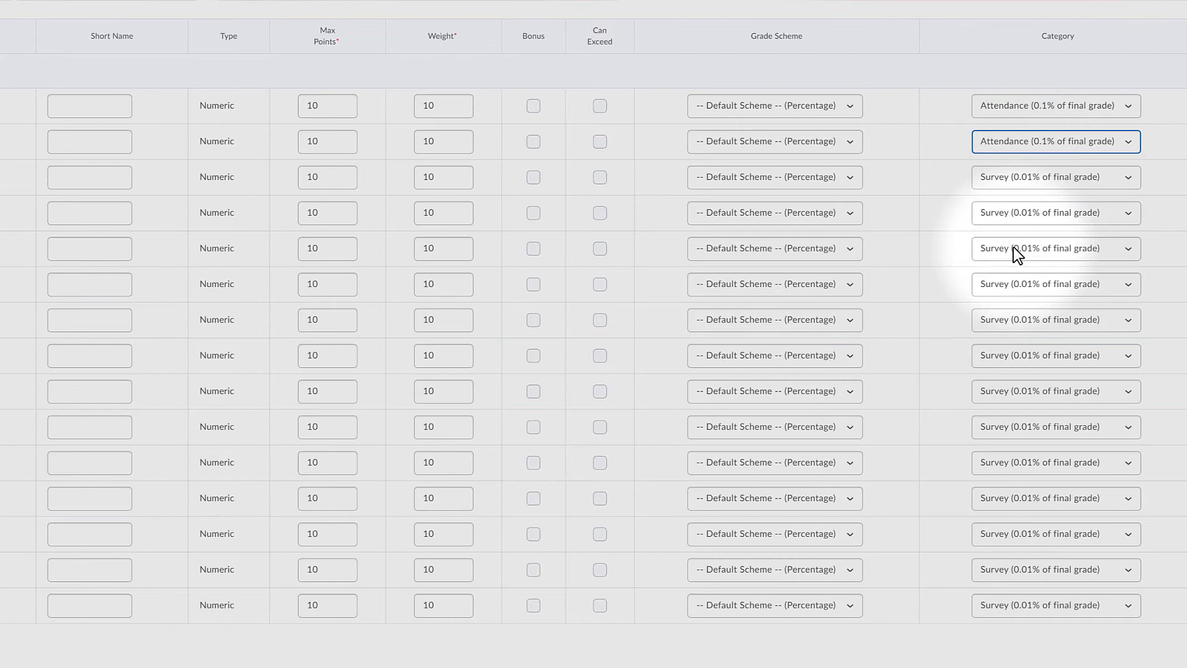
pyautogui.click(1133, 179)
pyautogui.click(1014, 285)
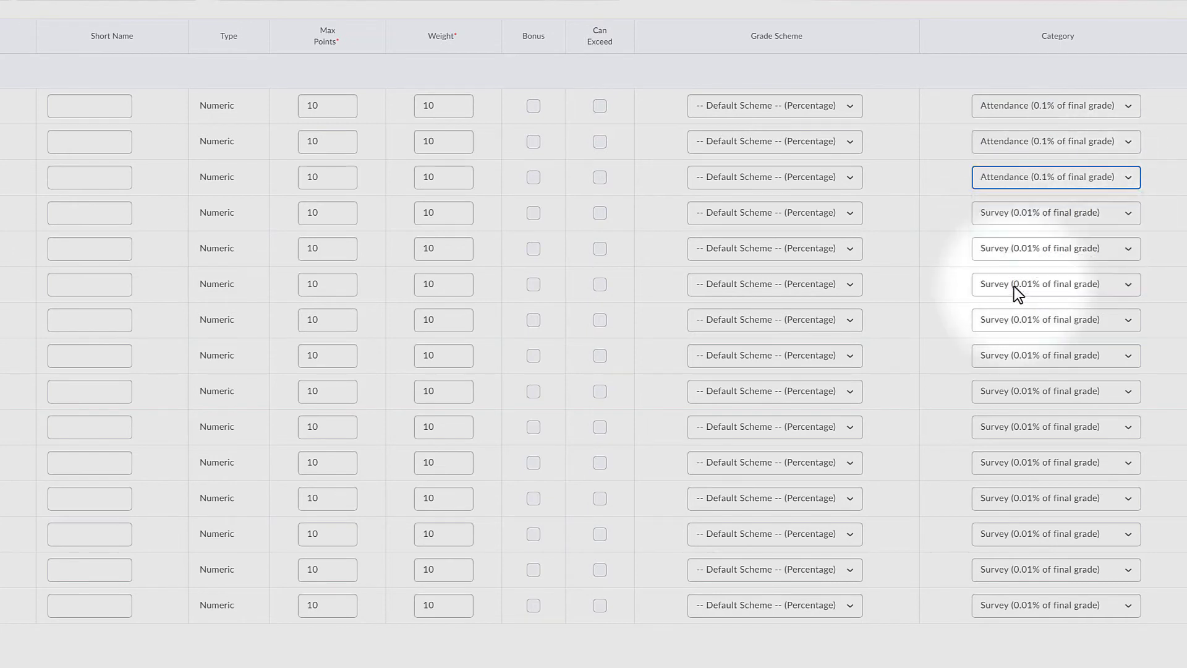
pyautogui.click(1128, 216)
pyautogui.click(1018, 322)
pyautogui.click(1129, 249)
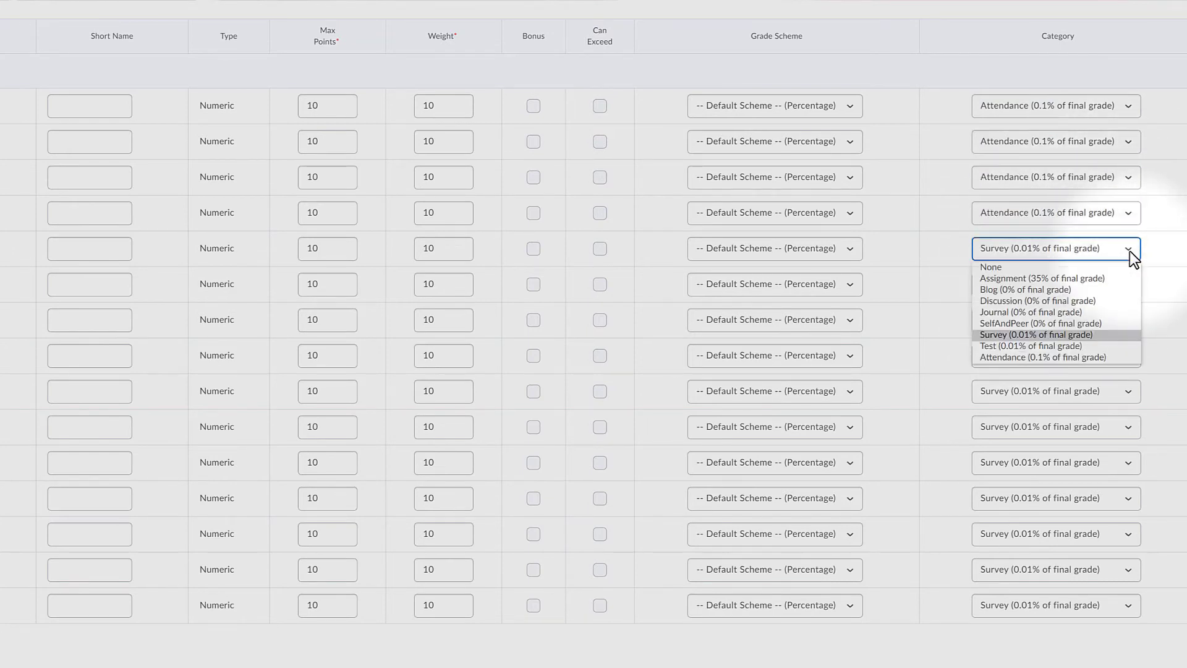
pyautogui.click(1021, 353)
pyautogui.click(1133, 289)
pyautogui.click(1036, 393)
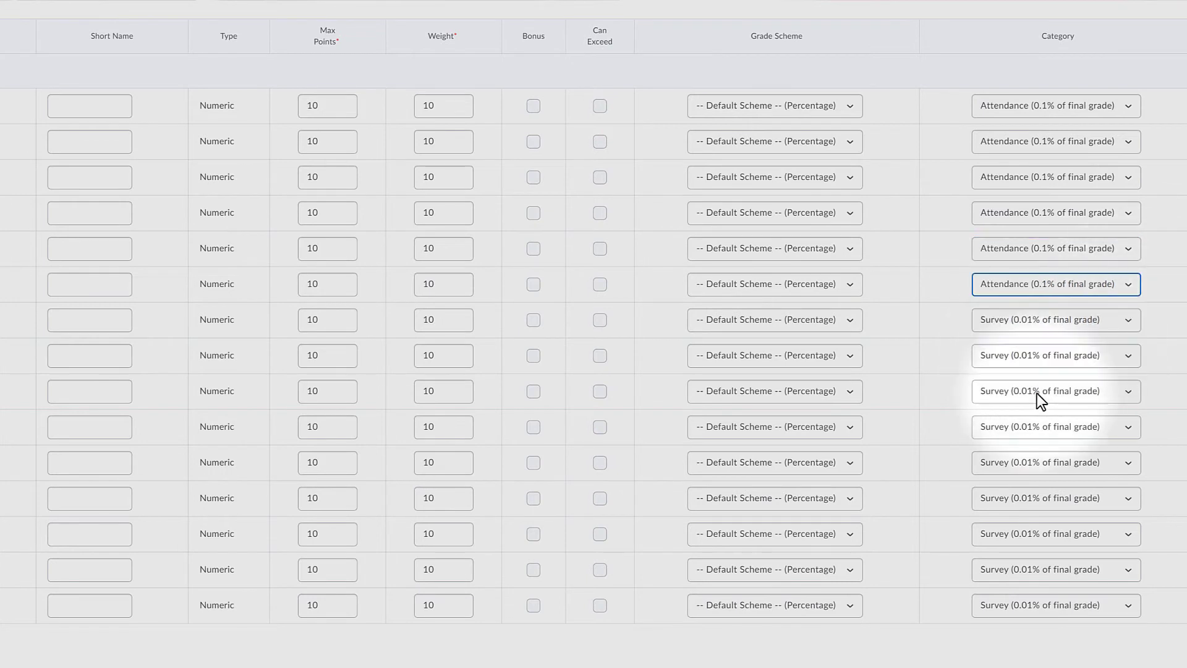
pyautogui.click(1131, 324)
pyautogui.click(1027, 429)
pyautogui.click(1131, 360)
pyautogui.click(1021, 465)
pyautogui.click(1130, 395)
pyautogui.click(1022, 501)
pyautogui.click(1129, 465)
pyautogui.click(1027, 572)
pyautogui.click(1124, 500)
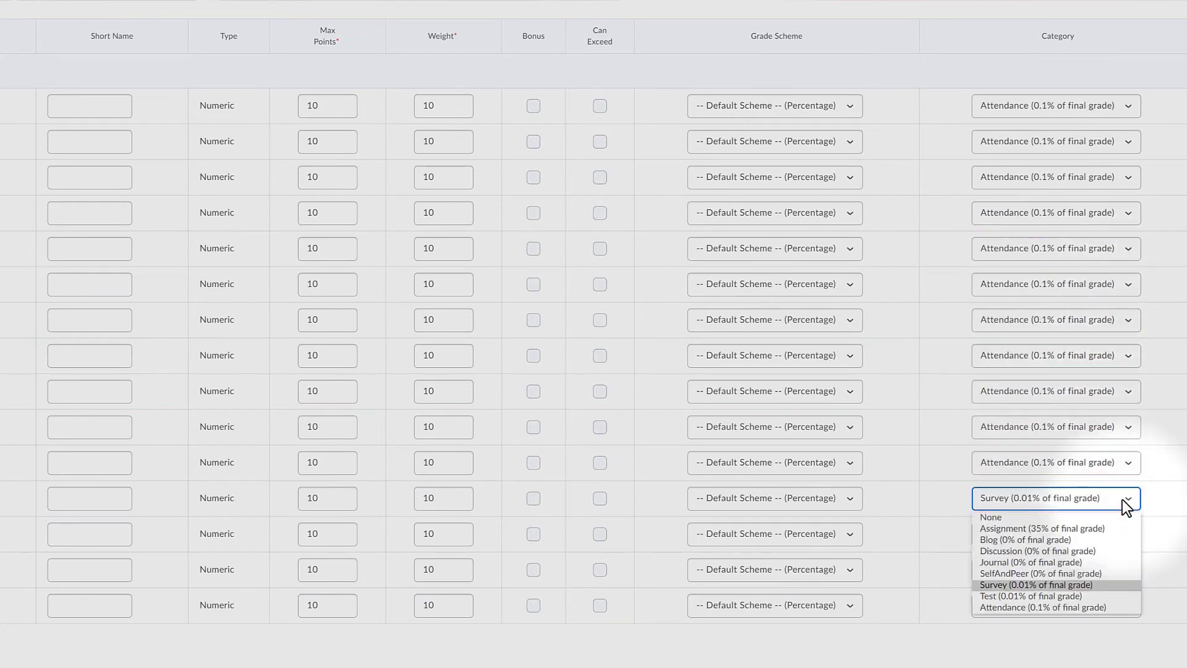
pyautogui.click(1039, 607)
pyautogui.click(1128, 536)
pyautogui.click(1070, 644)
pyautogui.click(1128, 572)
pyautogui.click(1026, 666)
pyautogui.click(1048, 582)
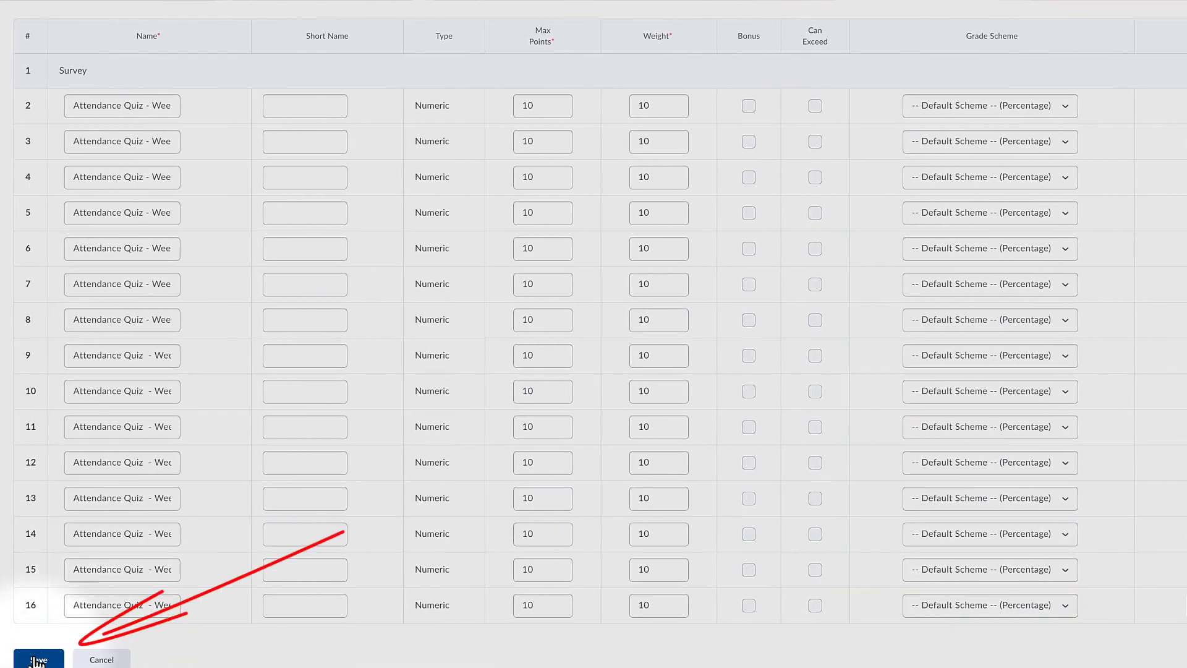
pyautogui.click(36, 655)
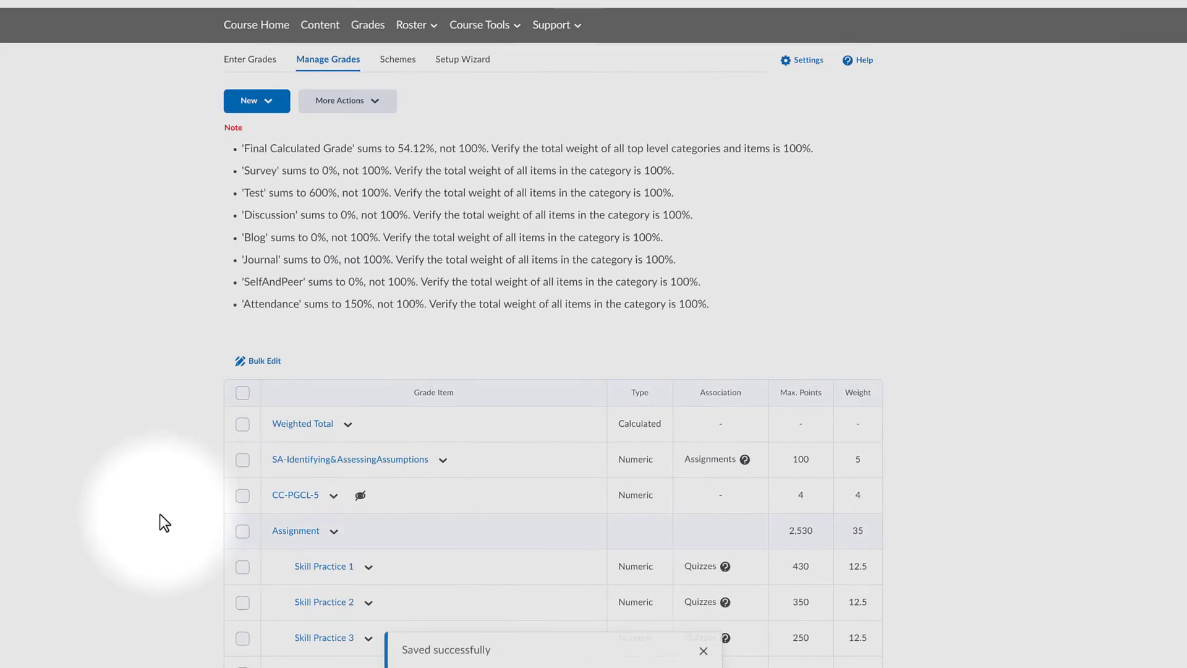
# Edit the Attendance category, setting its weight to 10 with weight distributed evenly across all items, and save and close it
pyautogui.scroll(-7, 778, 266)
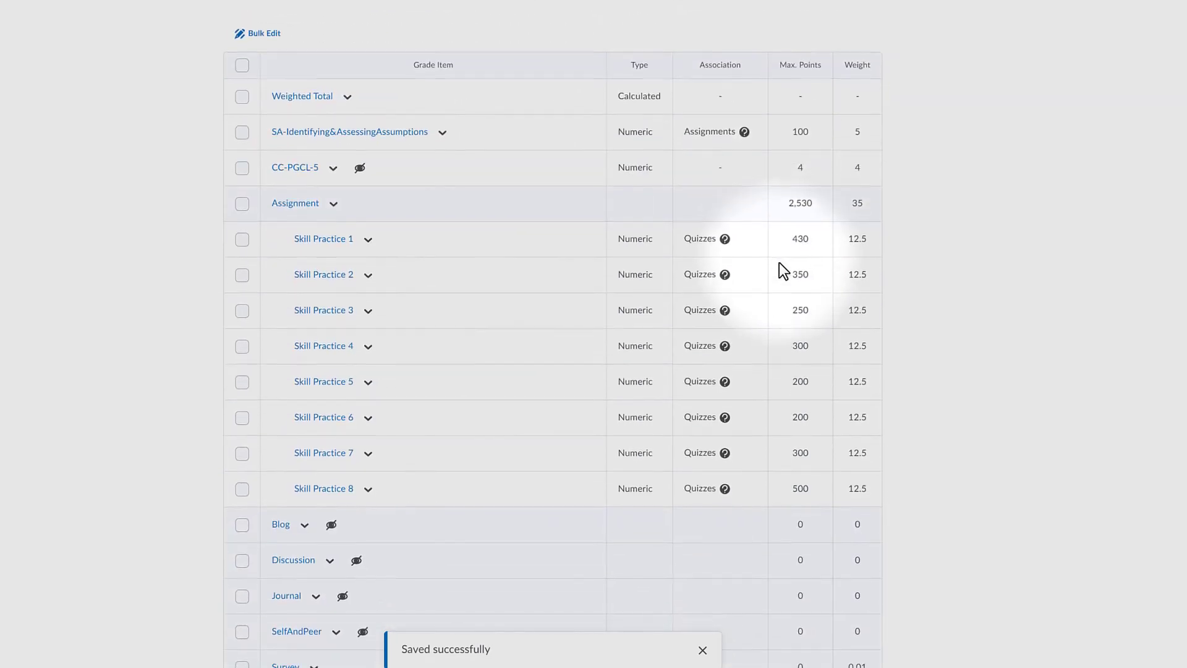
pyautogui.scroll(-12, 780, 258)
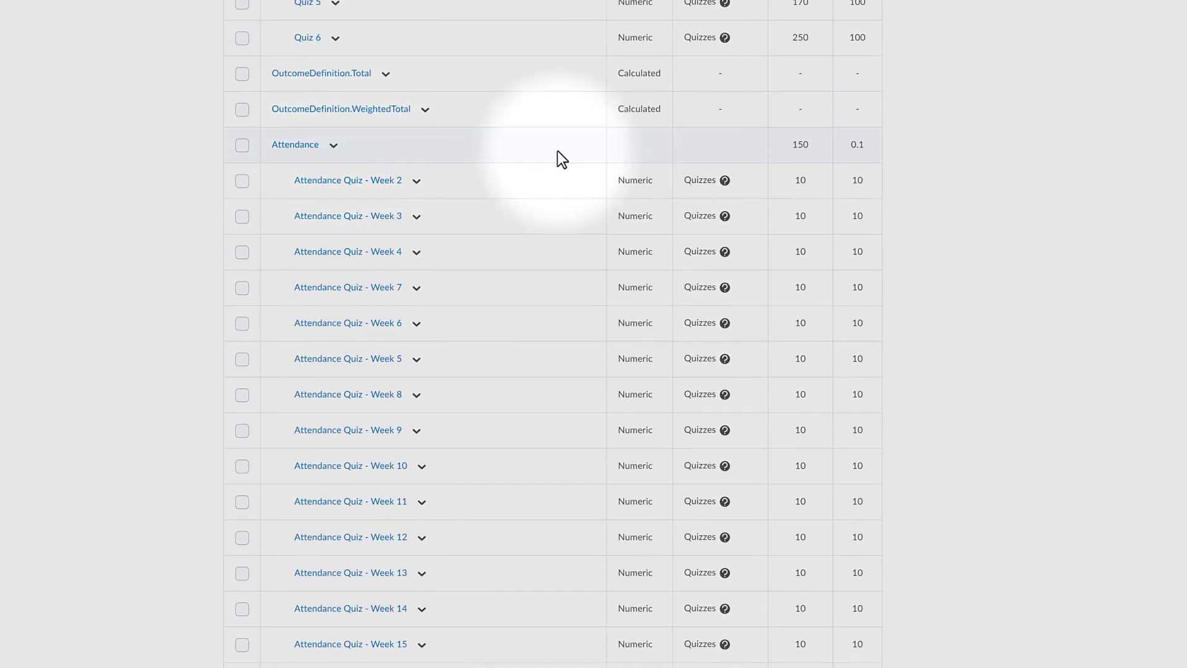
pyautogui.scroll(-2, 558, 155)
pyautogui.scroll(2, 558, 152)
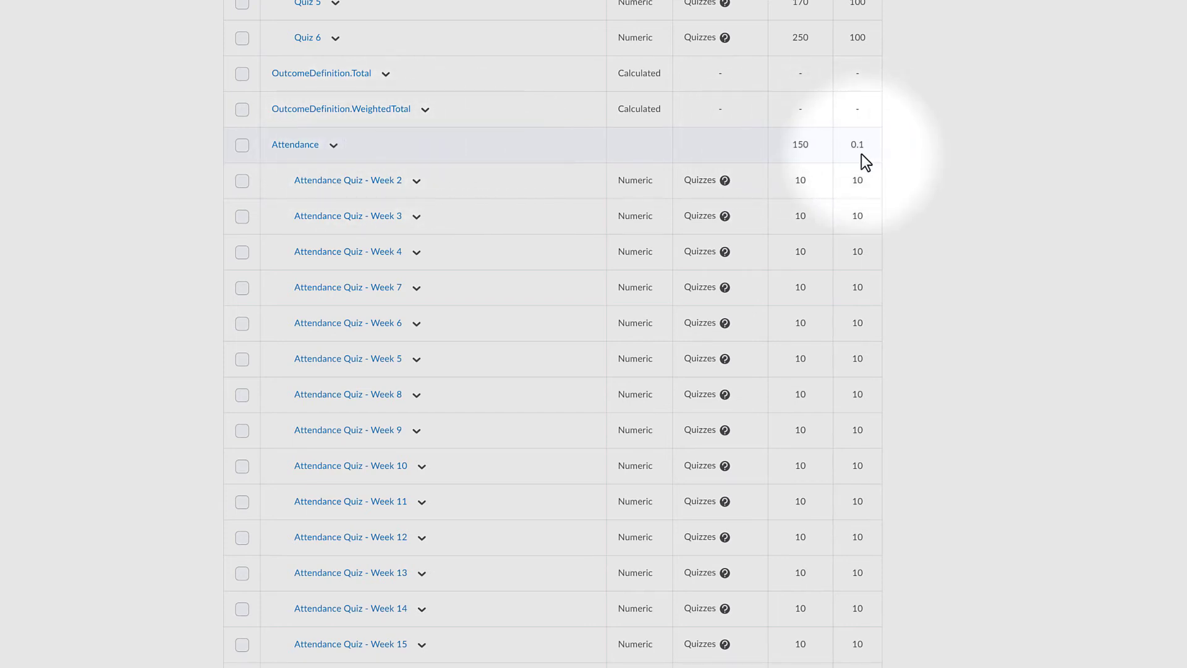
pyautogui.click(334, 146)
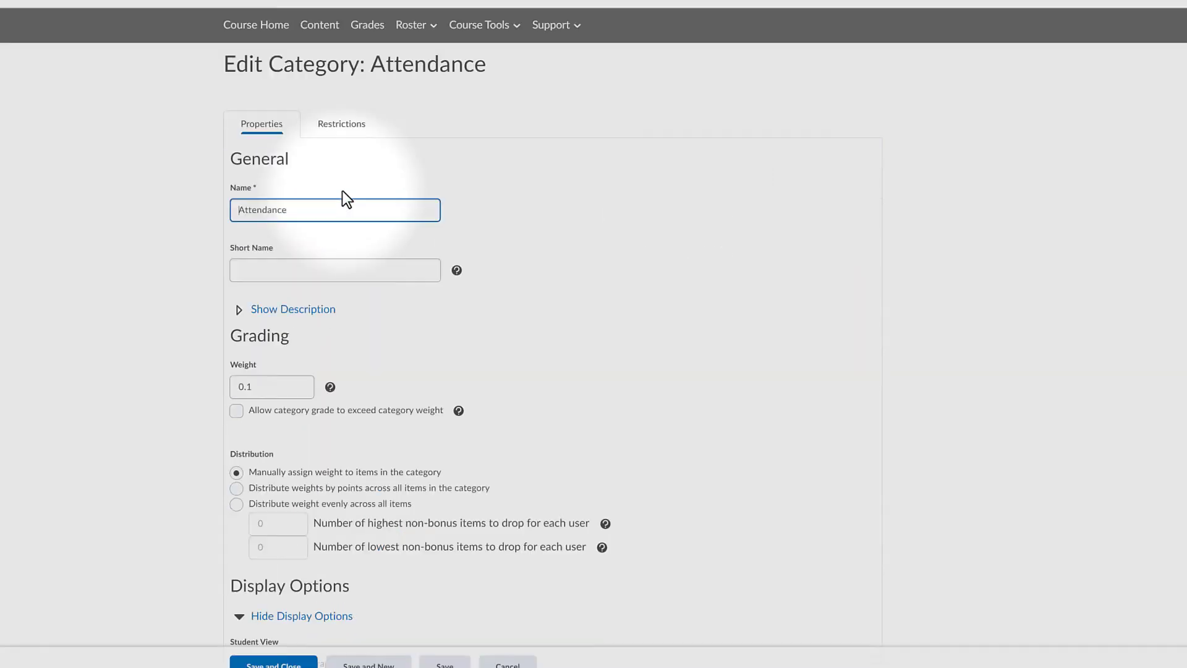
pyautogui.moveTo(284, 389); pyautogui.dragTo(242, 389)
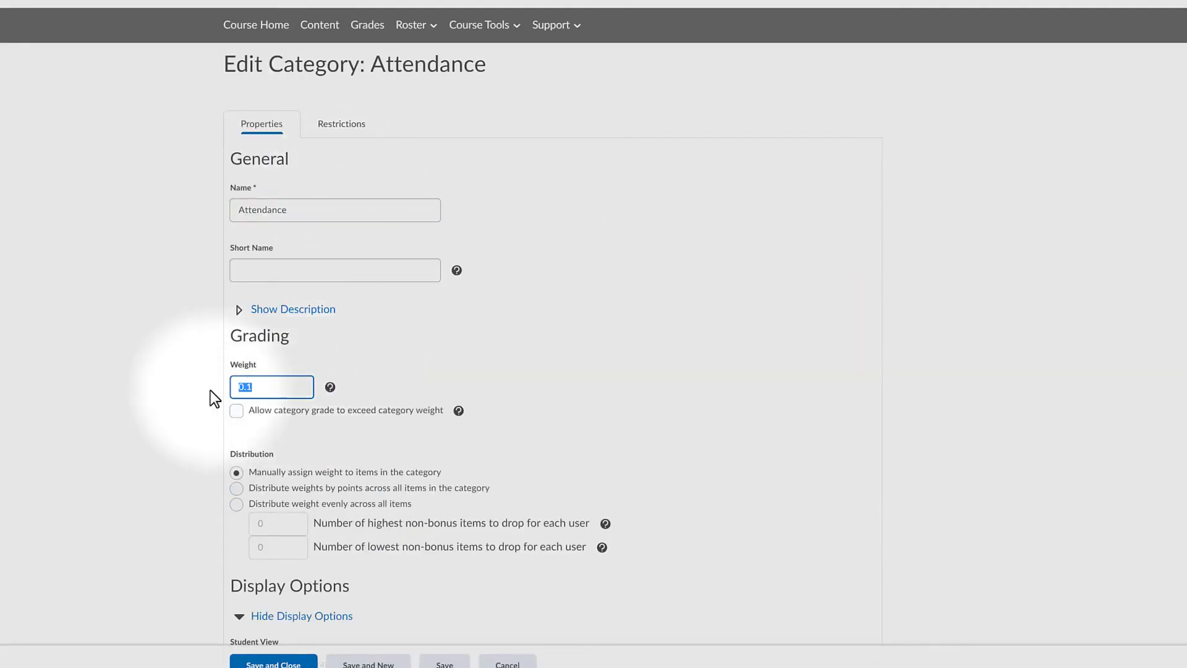
pyautogui.write('10')
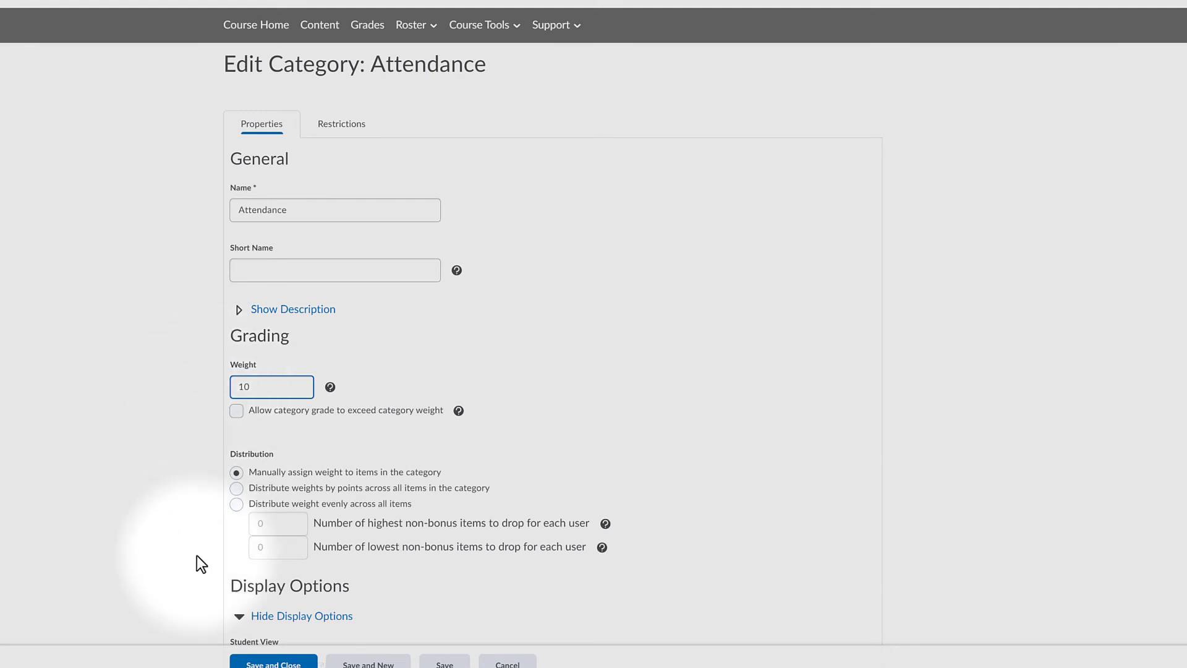
pyautogui.click(237, 504)
pyautogui.scroll(-3, 662, 469)
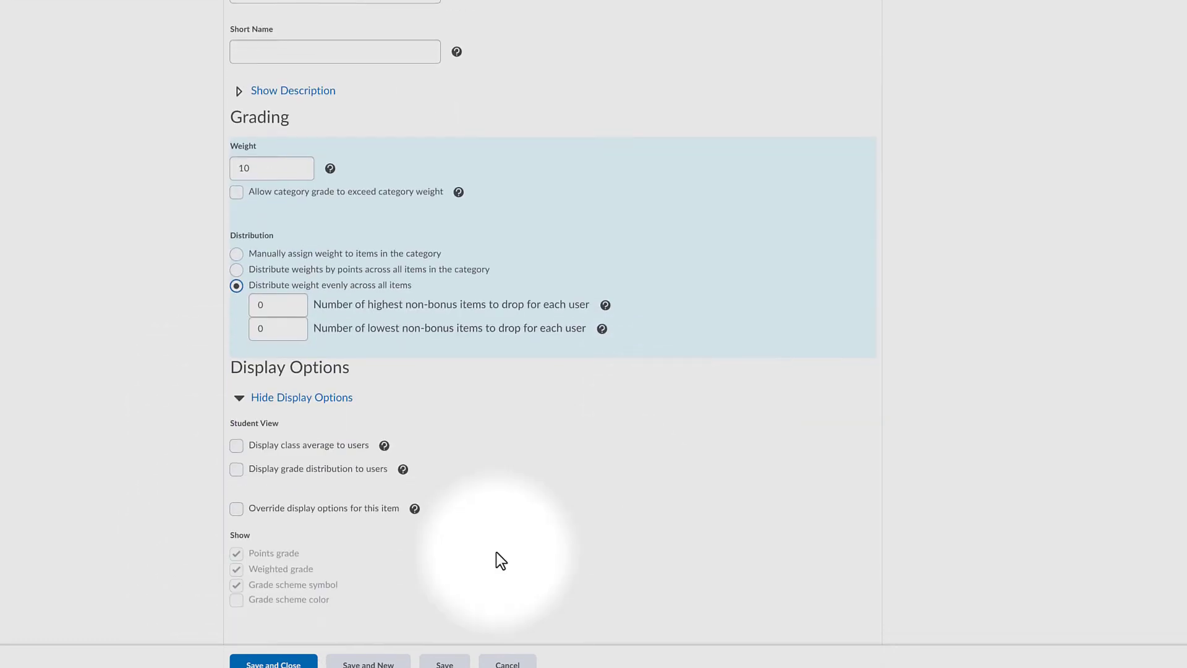
pyautogui.click(268, 663)
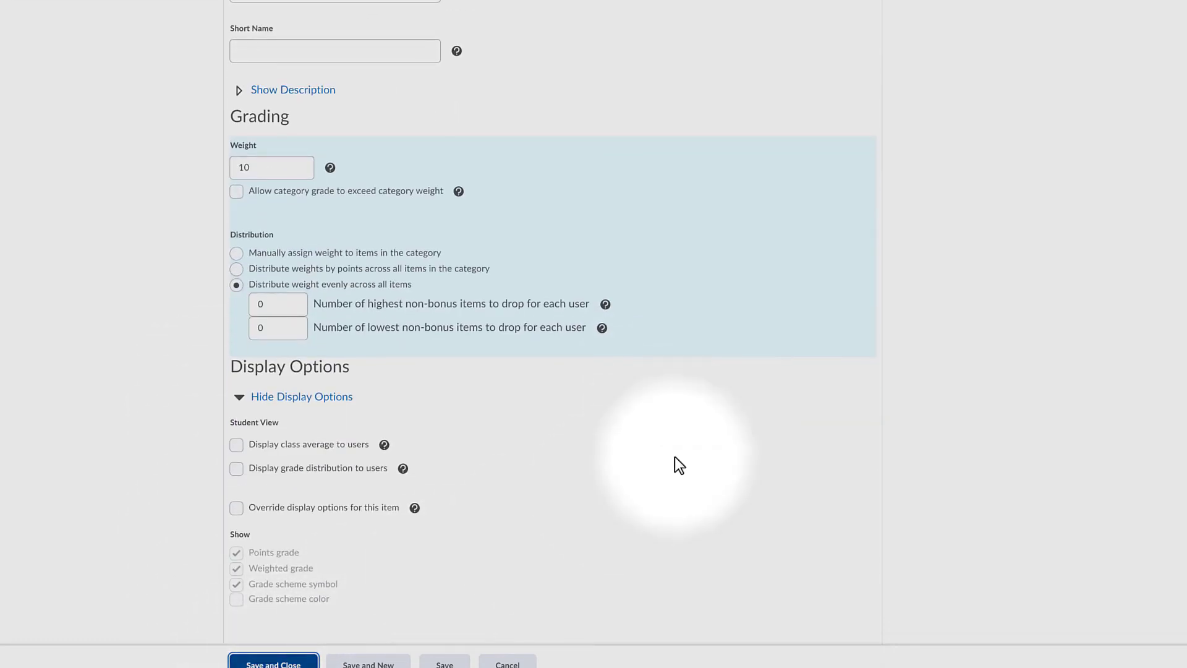
# Edit the Survey category, set its weight to 0, and save and close it
pyautogui.scroll(-5, 910, 356)
pyautogui.scroll(-9, 914, 365)
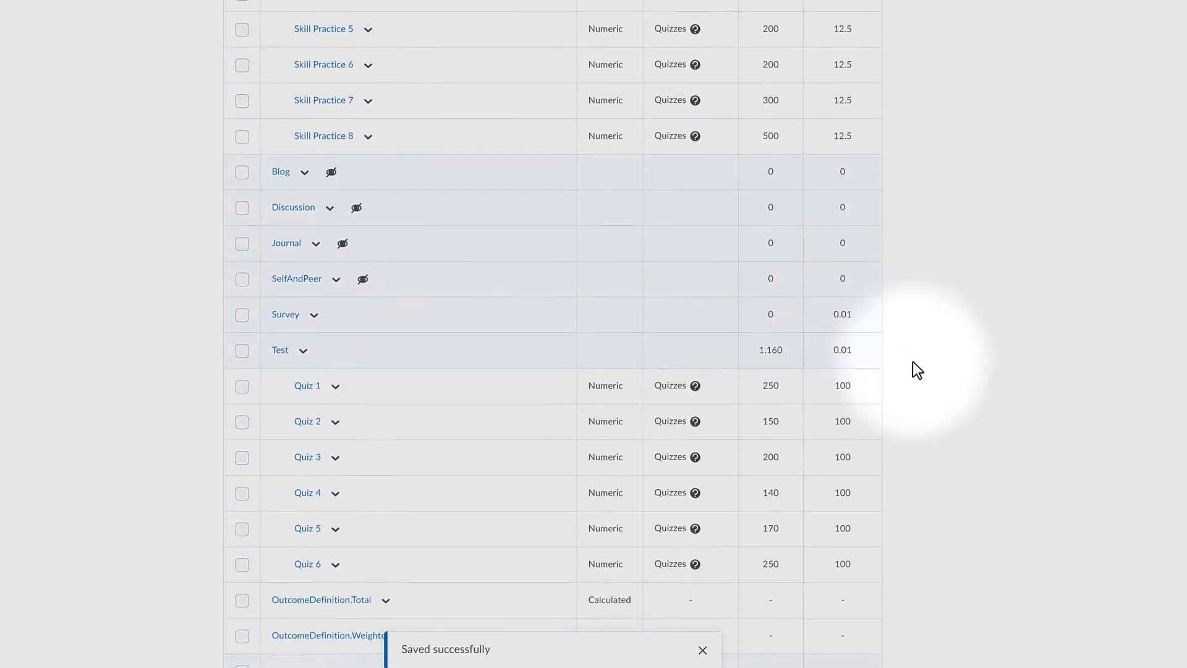
pyautogui.scroll(14, 914, 365)
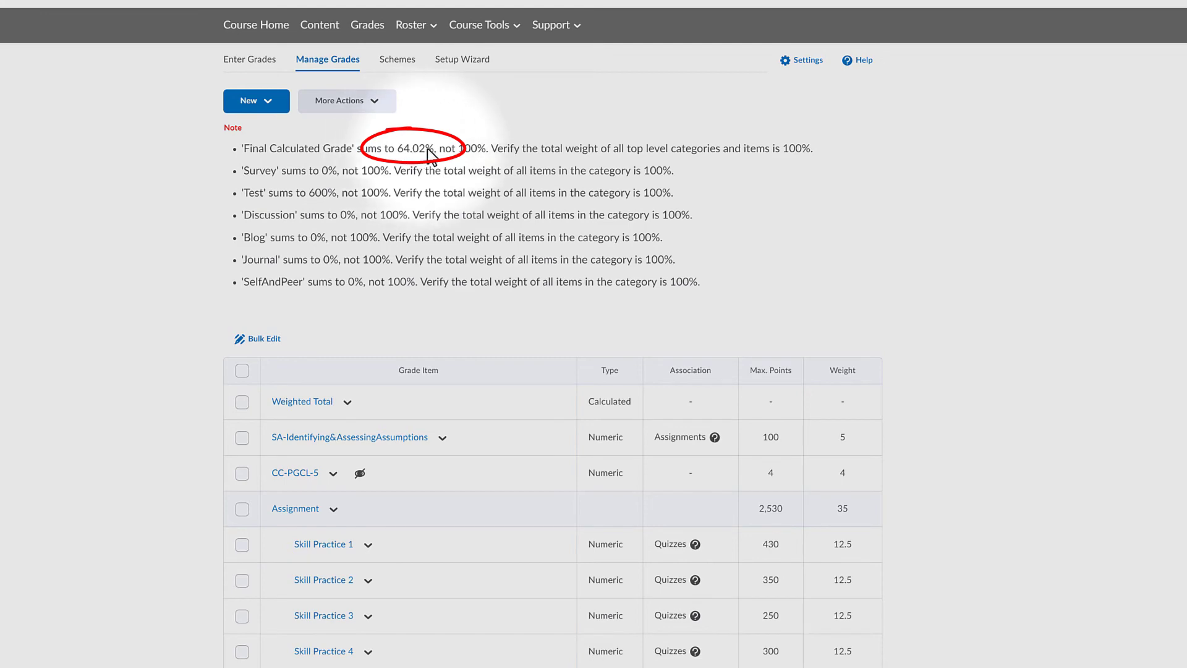
pyautogui.scroll(-1, 863, 247)
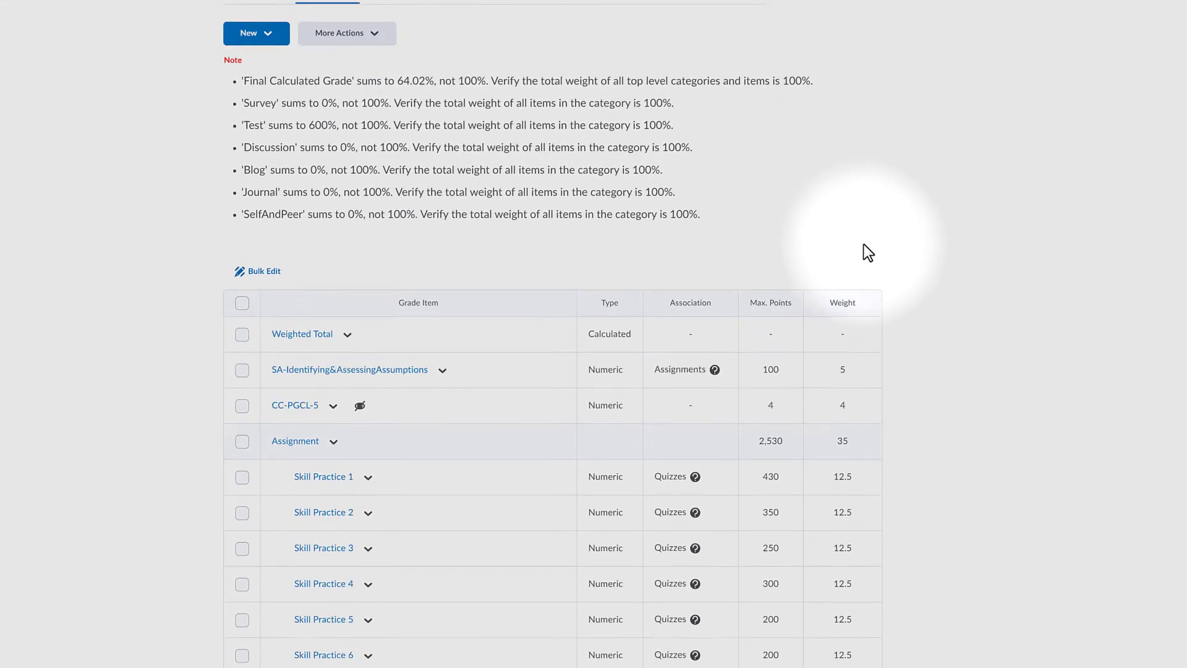
pyautogui.scroll(-8, 863, 244)
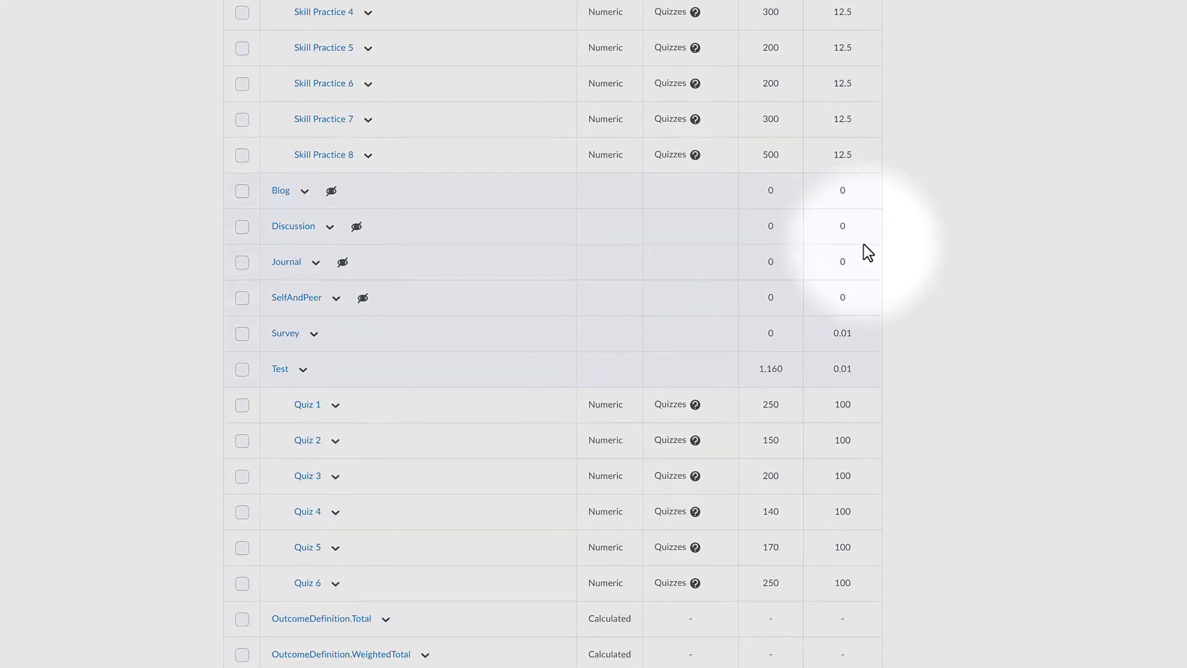
pyautogui.scroll(-2, 863, 243)
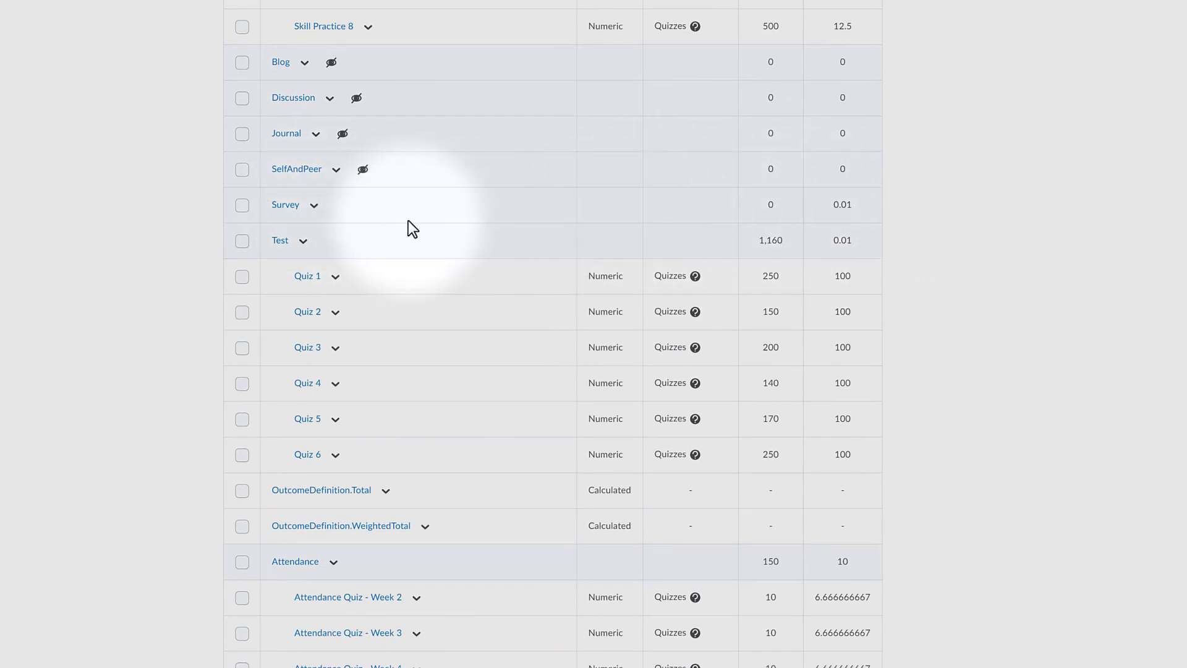
pyautogui.click(314, 206)
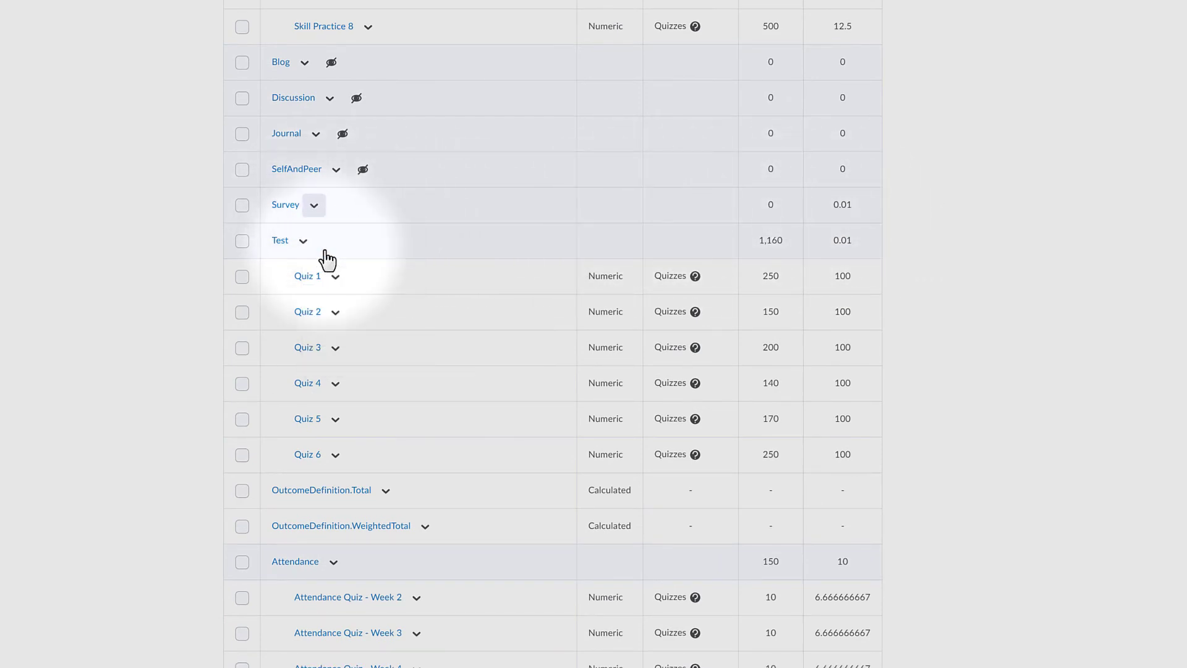
pyautogui.moveTo(291, 388); pyautogui.dragTo(173, 387)
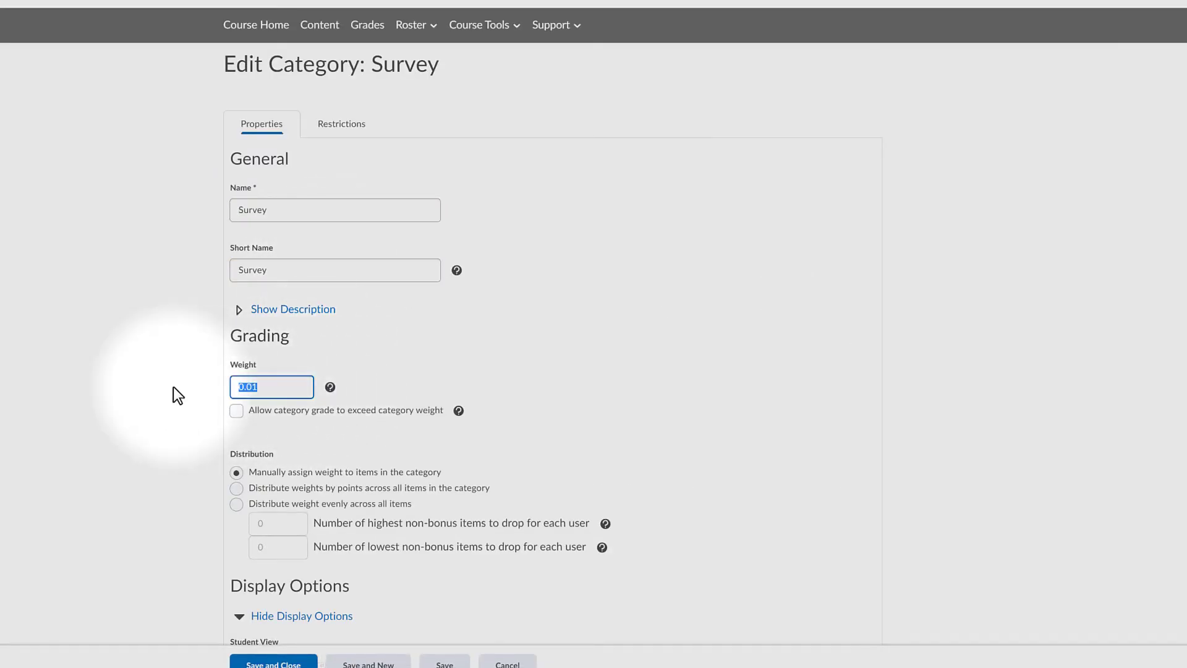
pyautogui.write('0')
pyautogui.click(275, 661)
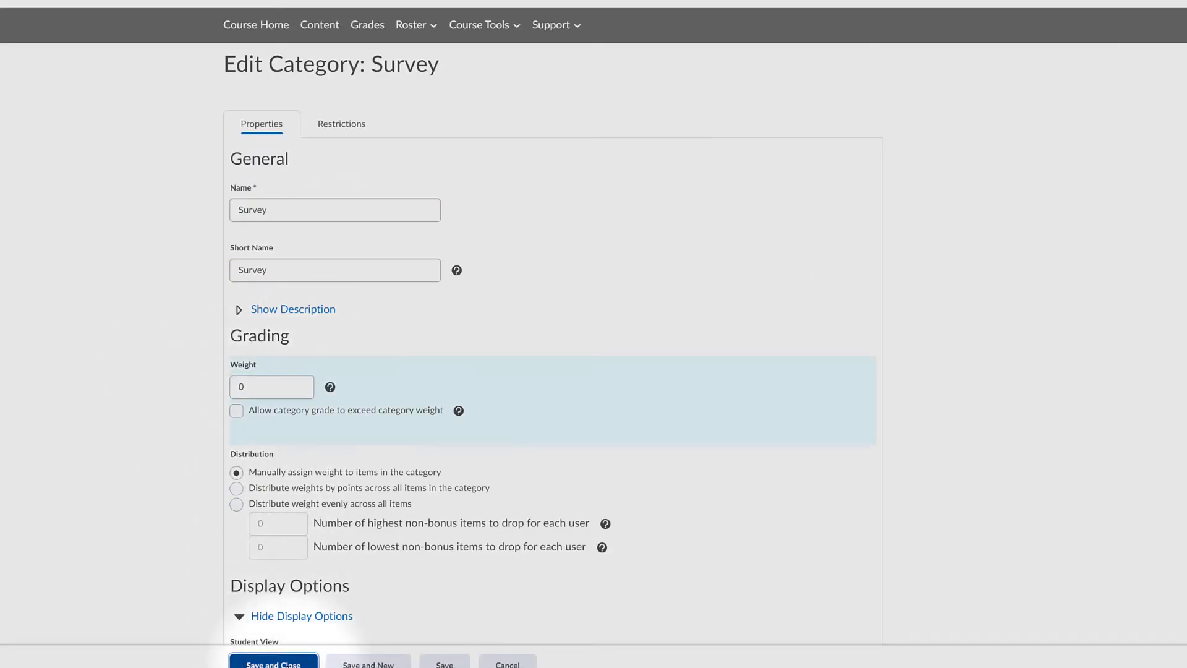
# Edit the Test category, set its weight to 35, and save and close it
pyautogui.scroll(-15, 954, 352)
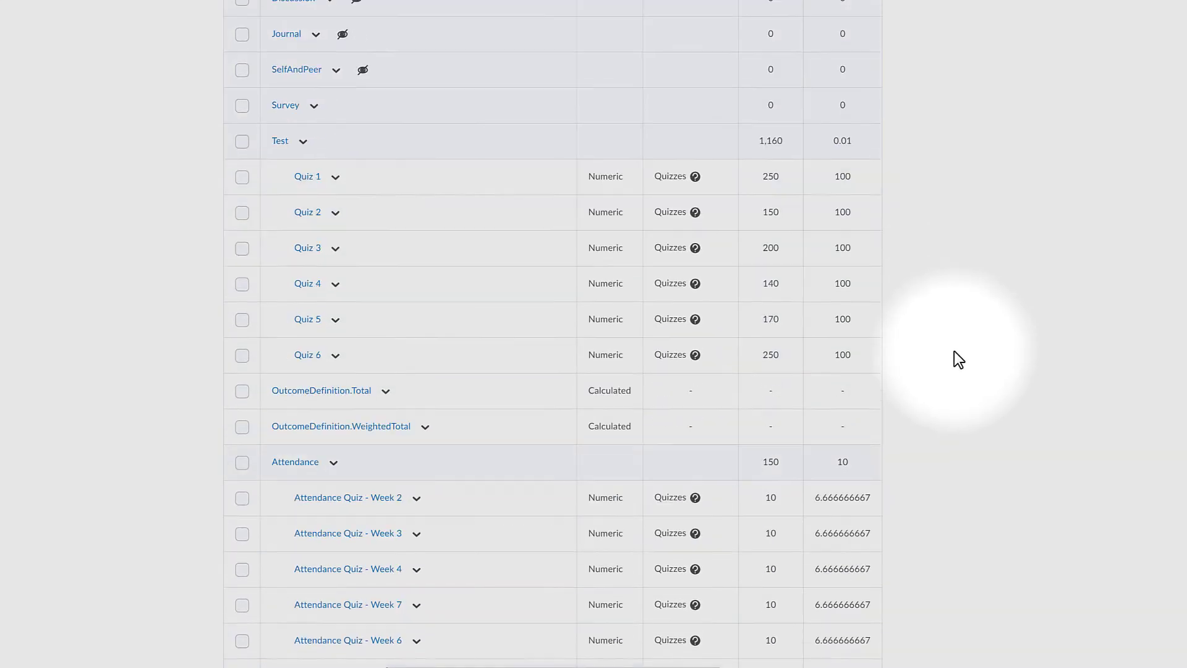
pyautogui.scroll(-2, 955, 351)
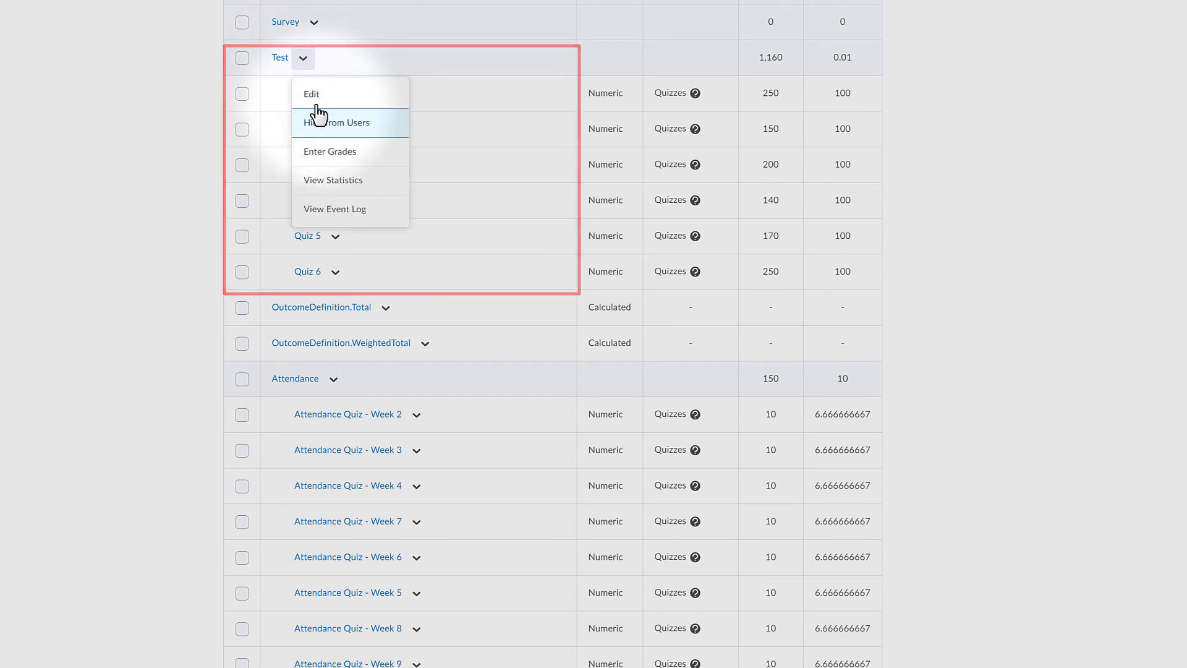
pyautogui.click(315, 94)
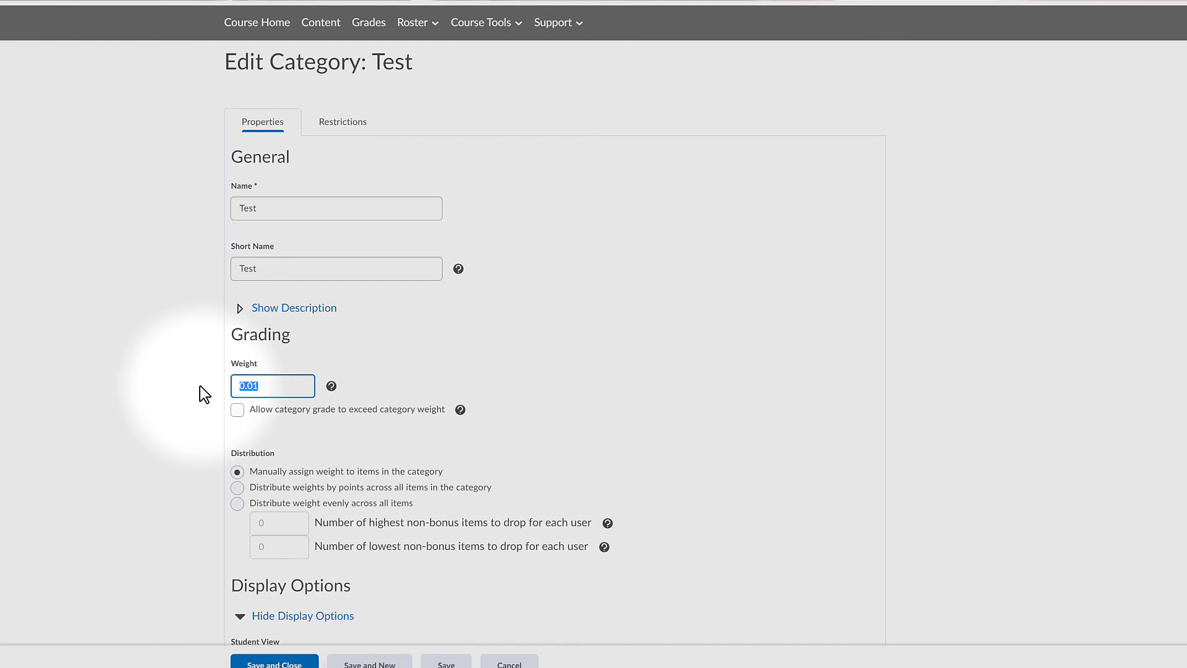
pyautogui.write('35')
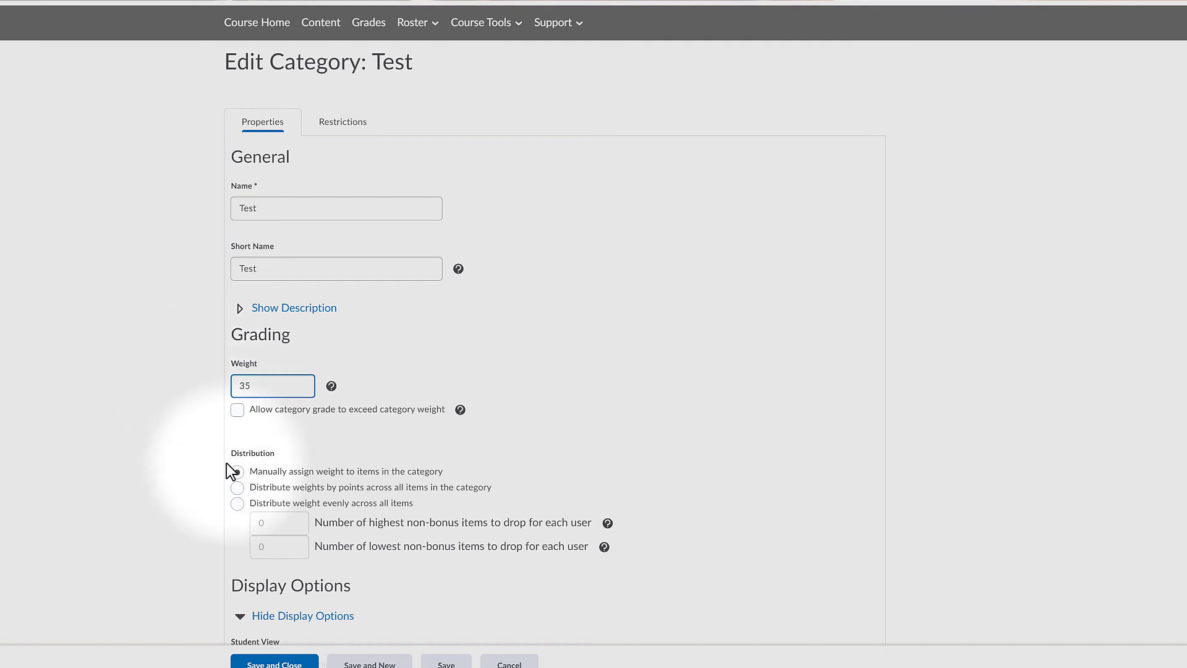
pyautogui.click(275, 661)
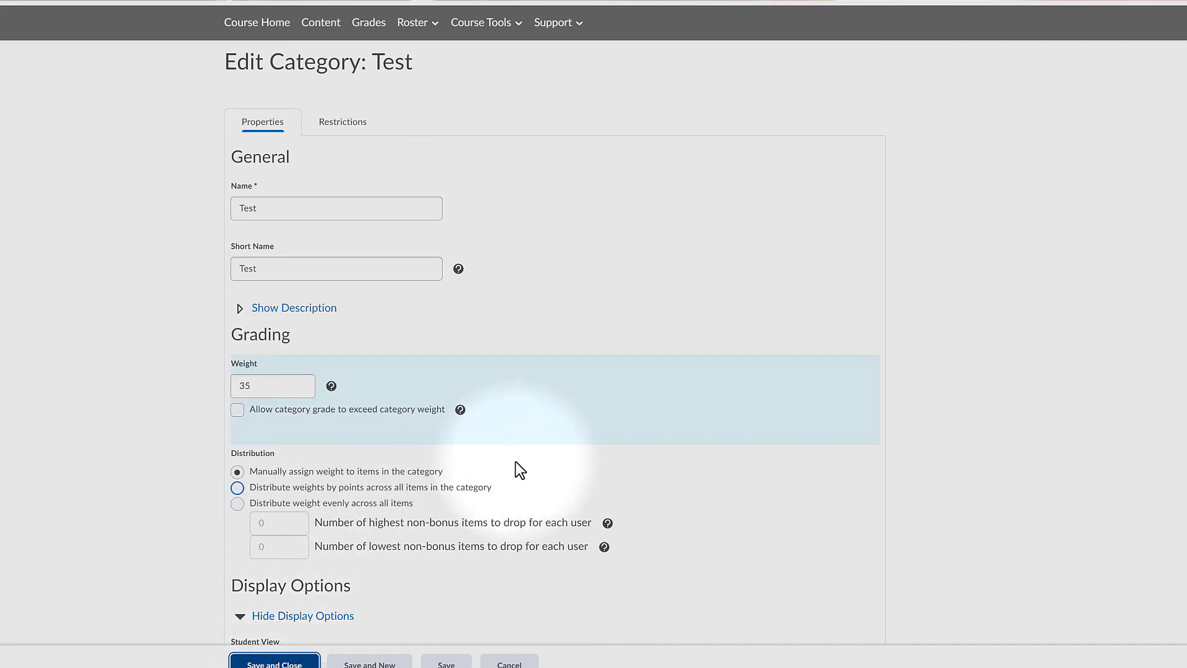
# Reopen the Test category, distribute its weight evenly across all items, and save and close it
pyautogui.scroll(-12, 759, 283)
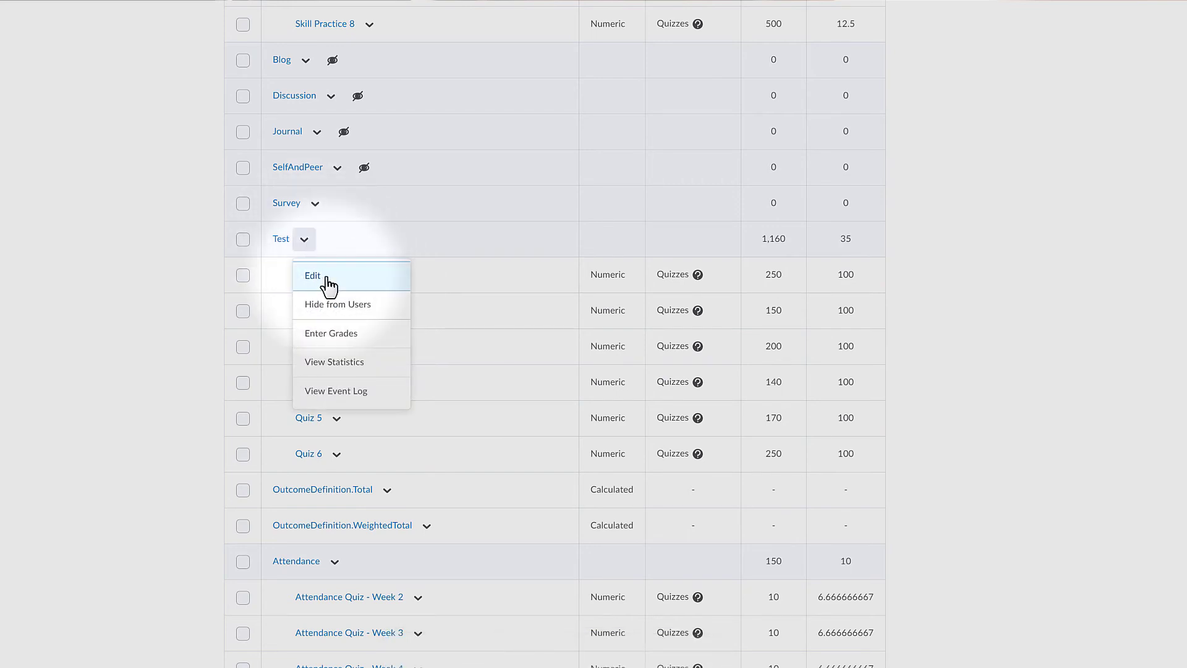
pyautogui.click(328, 278)
pyautogui.scroll(-3, 354, 283)
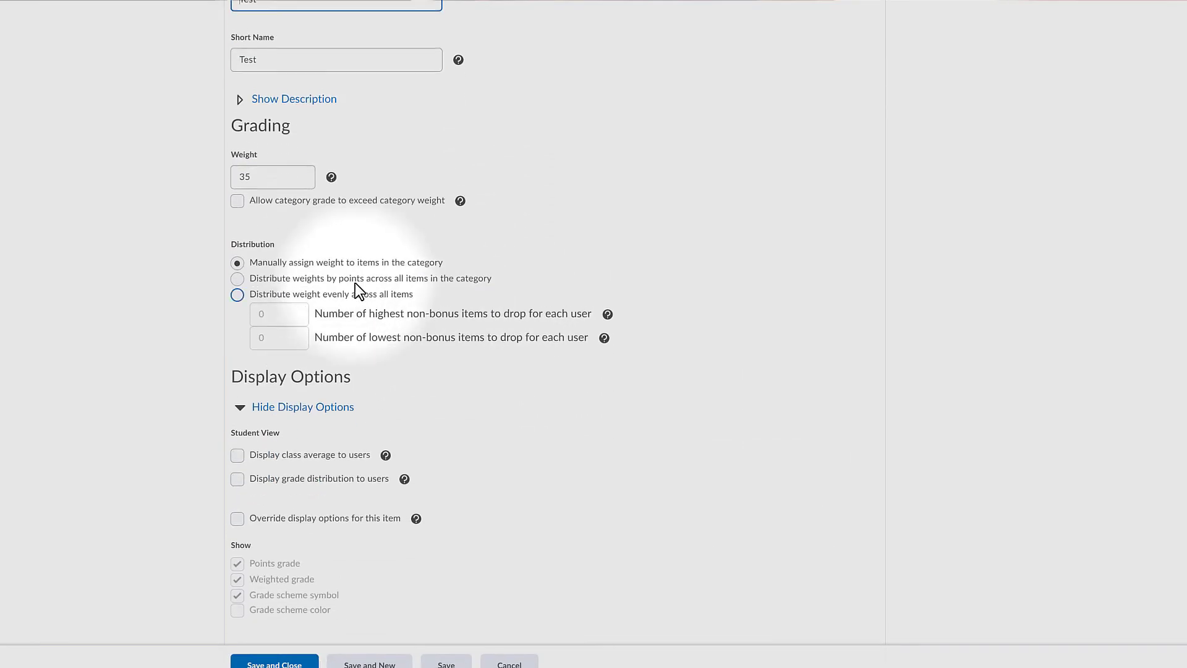
pyautogui.click(237, 282)
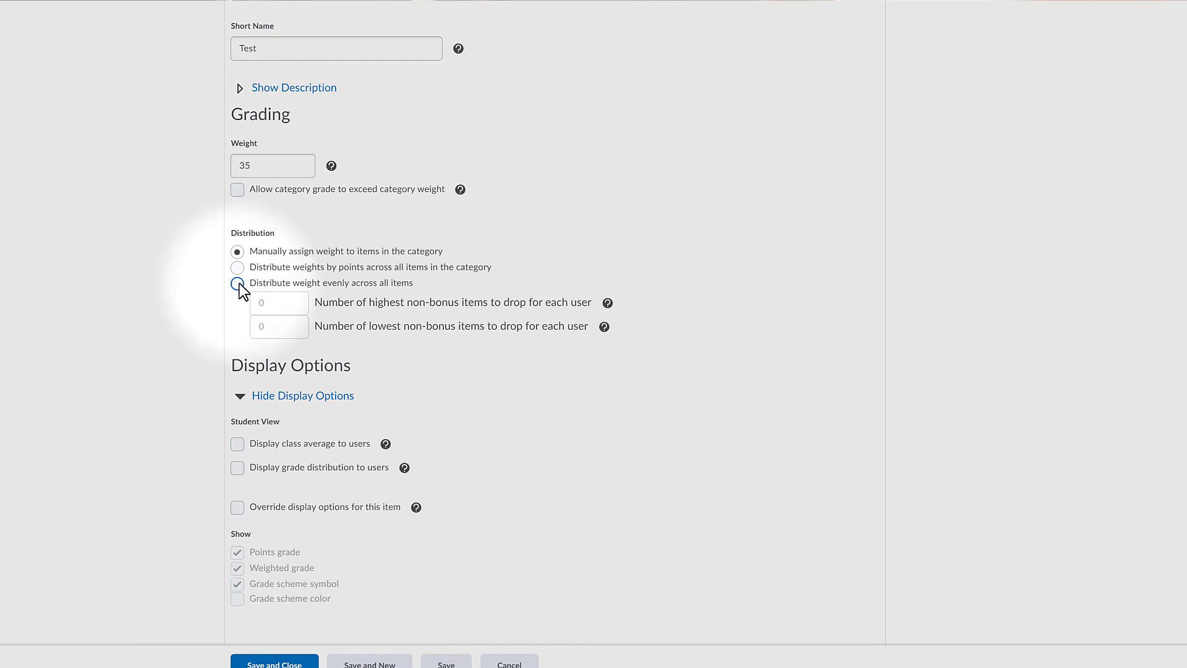
pyautogui.scroll(-1, 523, 467)
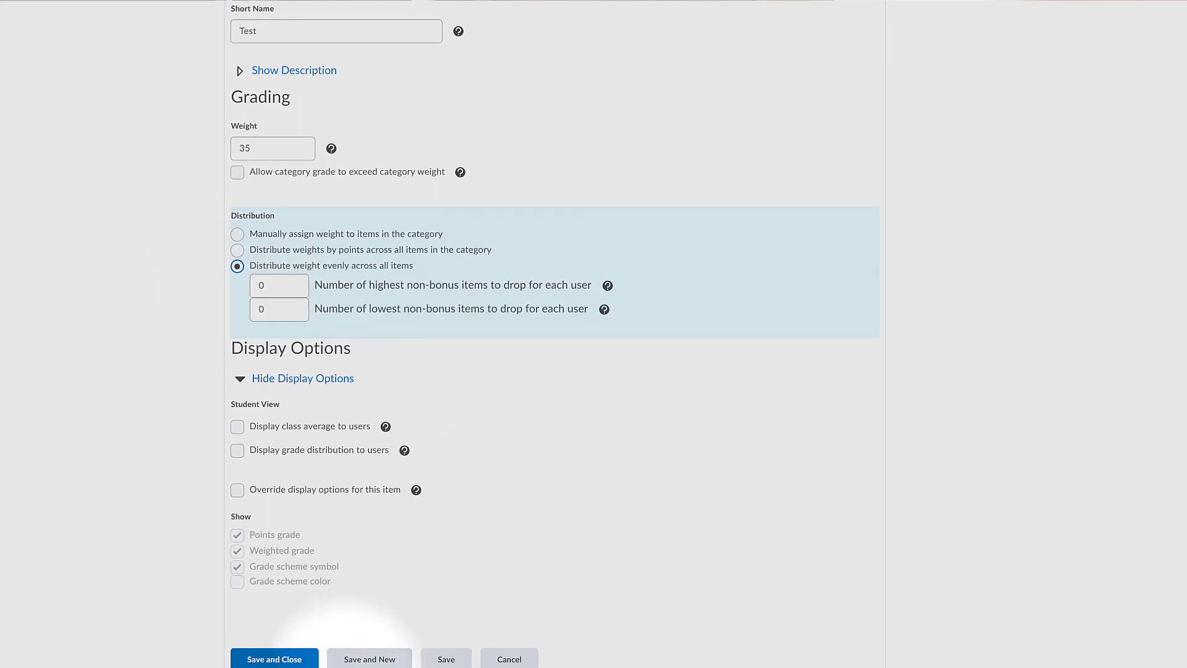
pyautogui.click(280, 657)
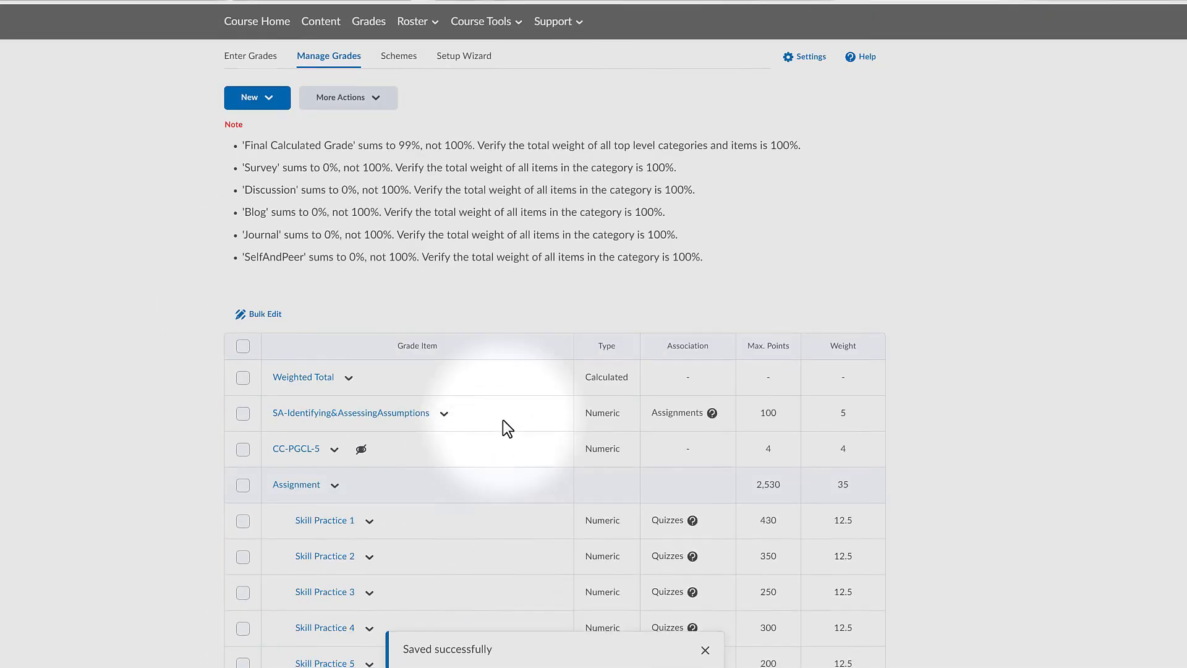
# Start reordering the grade items and categories, and set the sort order of START HERE: EVA to 2
pyautogui.scroll(-4, 502, 423)
pyautogui.scroll(3, 503, 425)
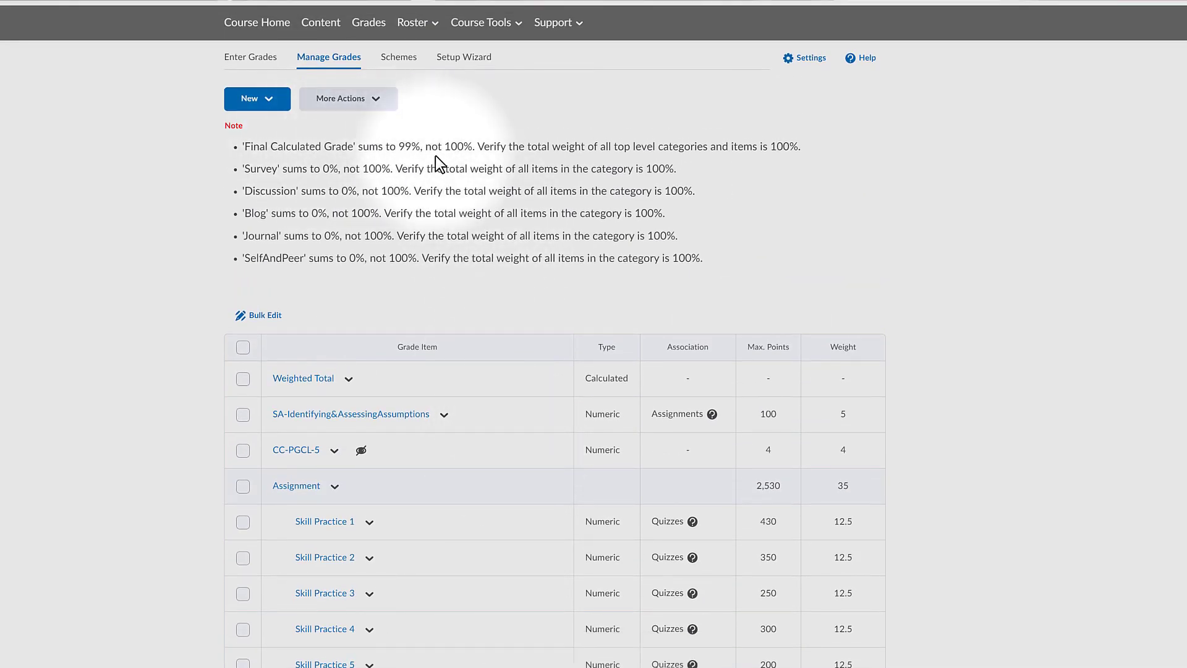
pyautogui.scroll(-13, 972, 375)
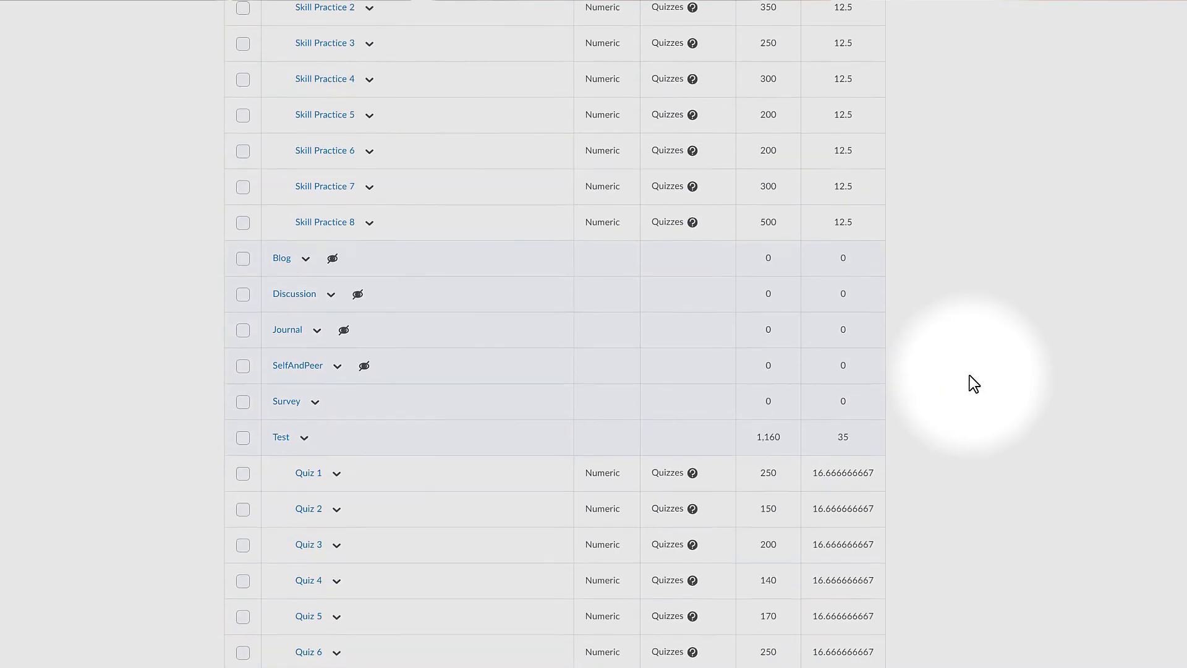
pyautogui.scroll(-7, 970, 376)
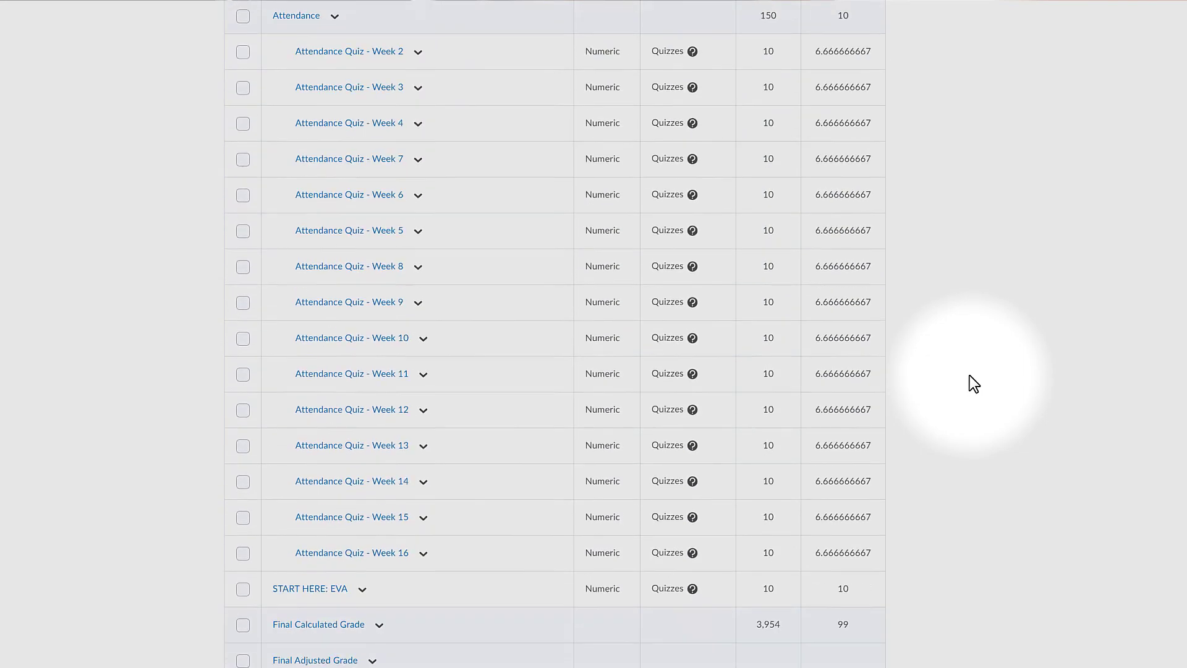
pyautogui.scroll(20, 969, 376)
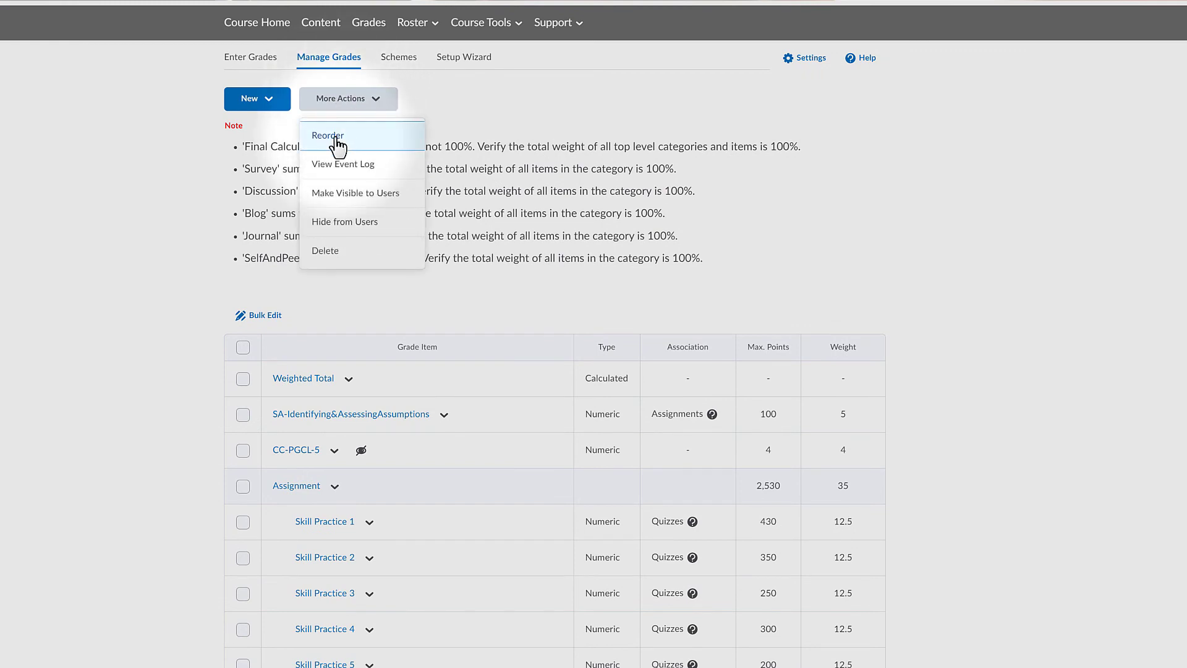
pyautogui.click(331, 132)
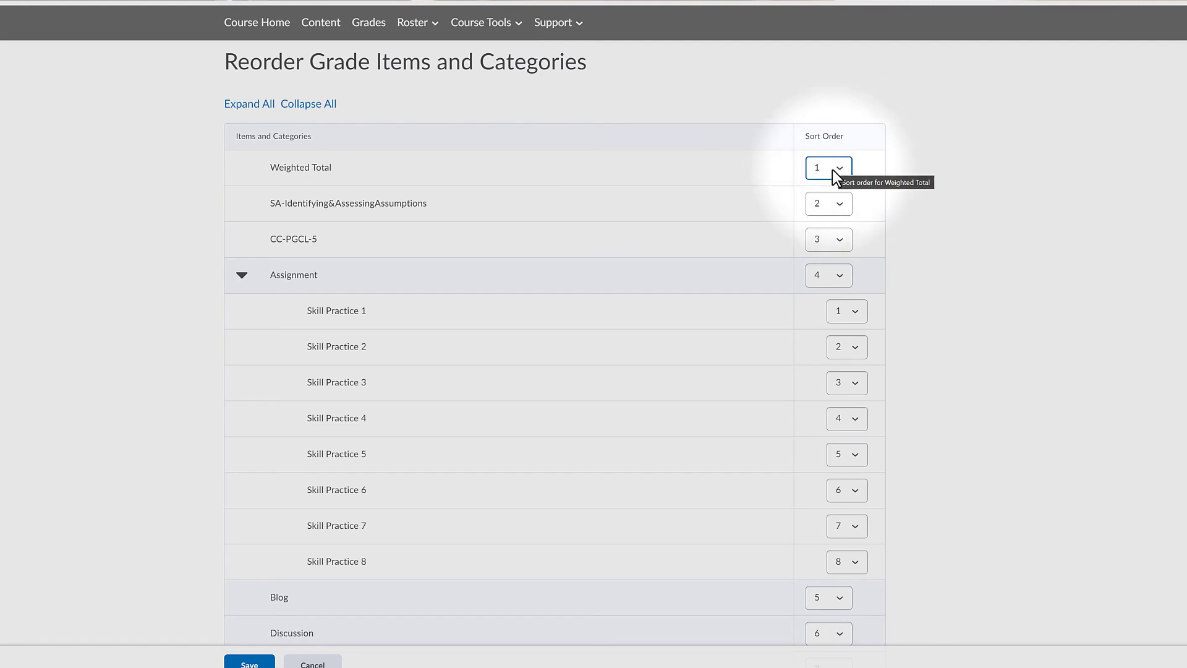
pyautogui.scroll(-15, 977, 240)
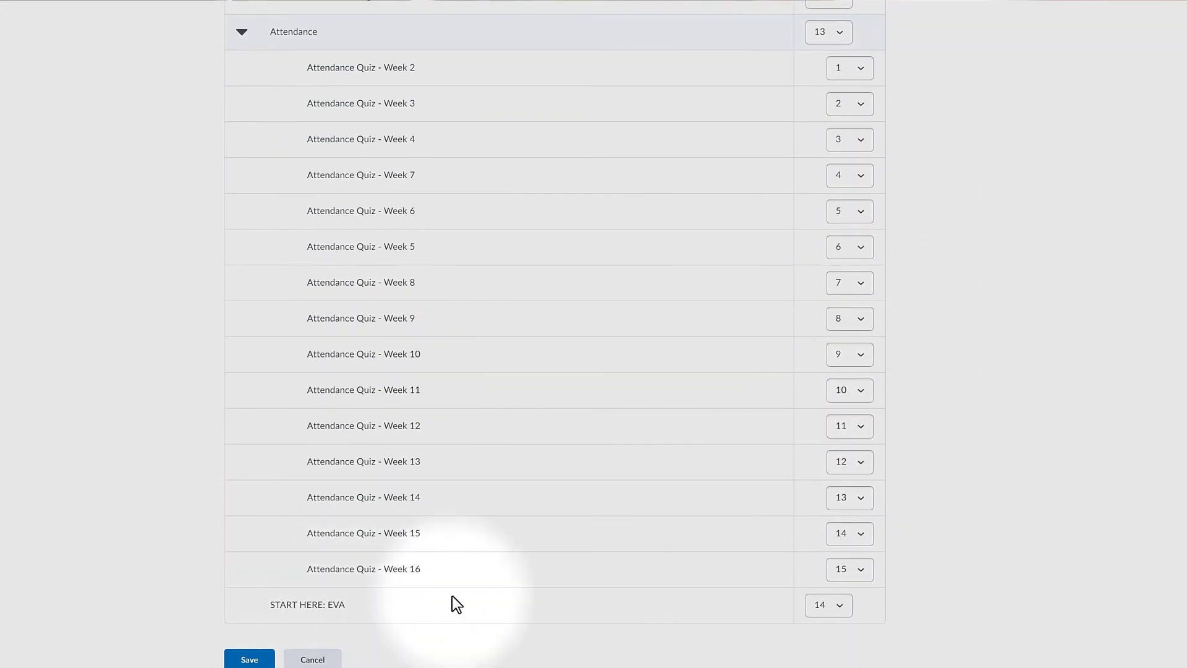
pyautogui.click(844, 603)
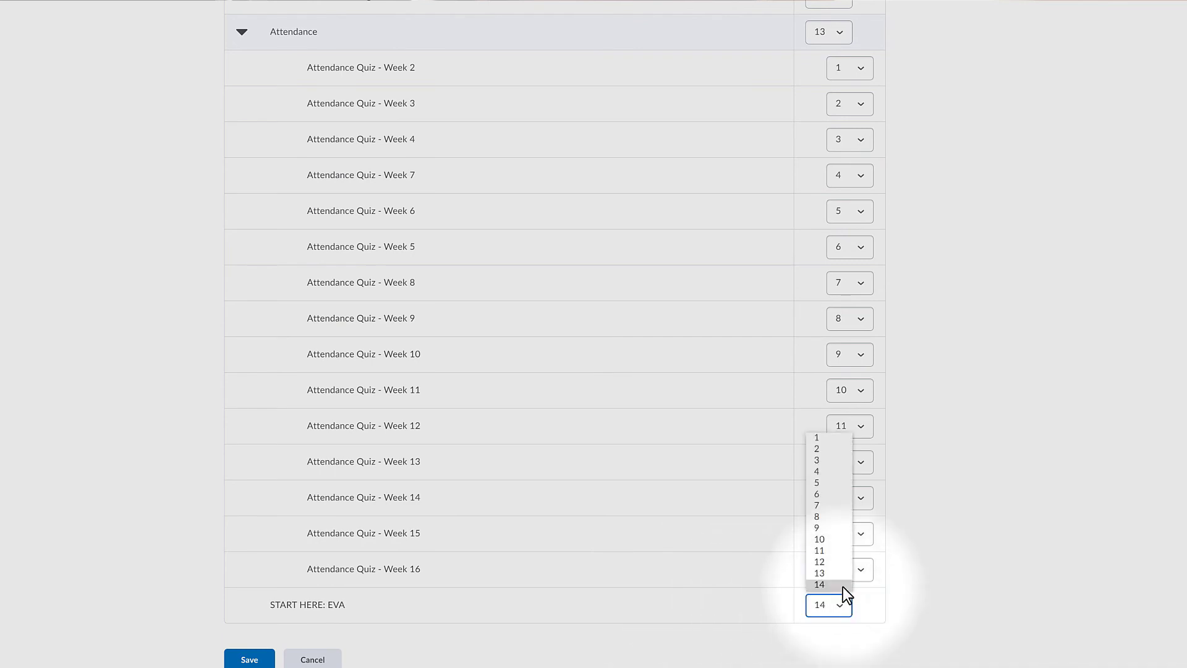
pyautogui.click(827, 459)
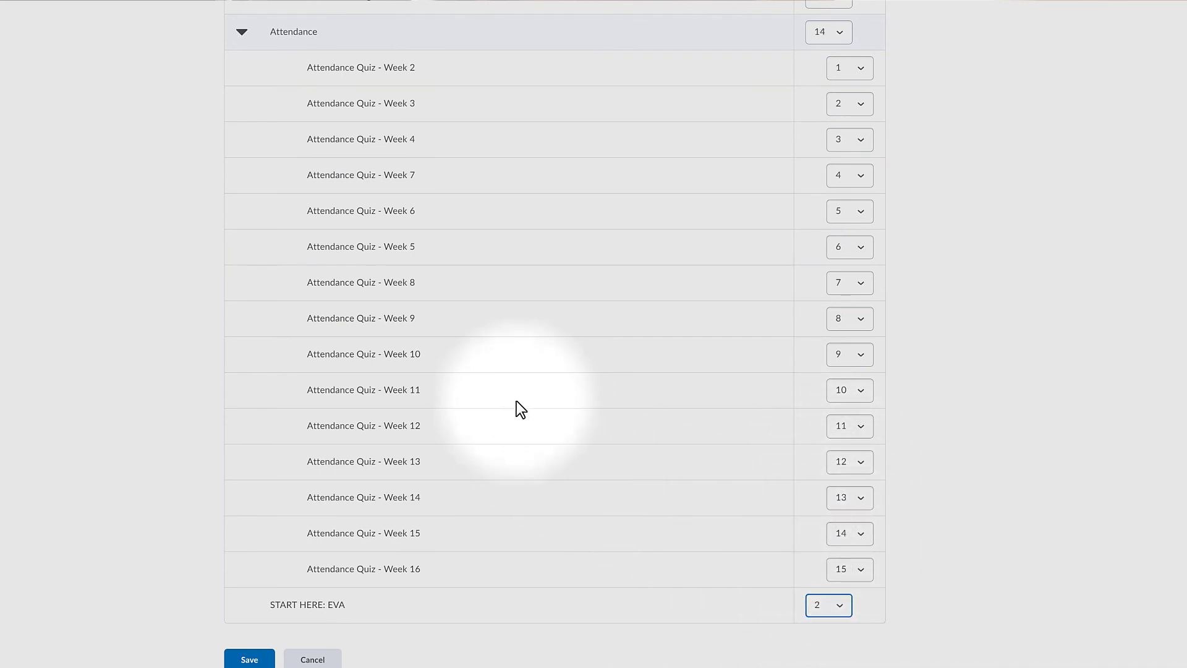
# Set the sort order of the Test category to 6 so it directly follows the Assignment category
pyautogui.scroll(15, 516, 400)
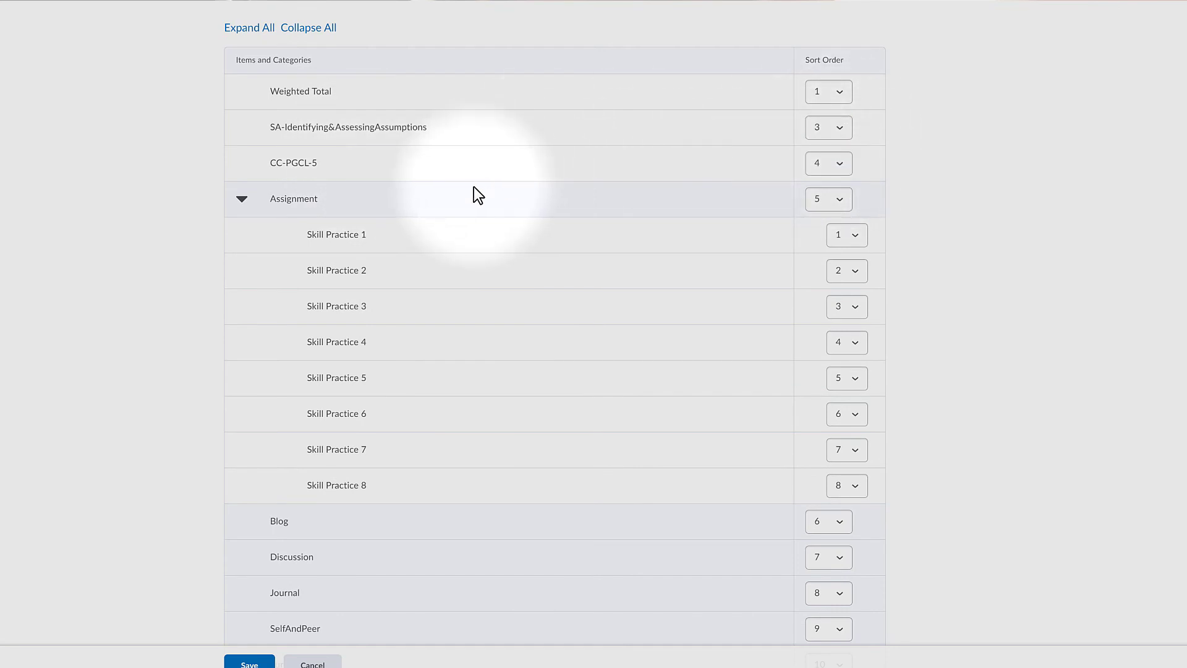
pyautogui.scroll(1, 729, 216)
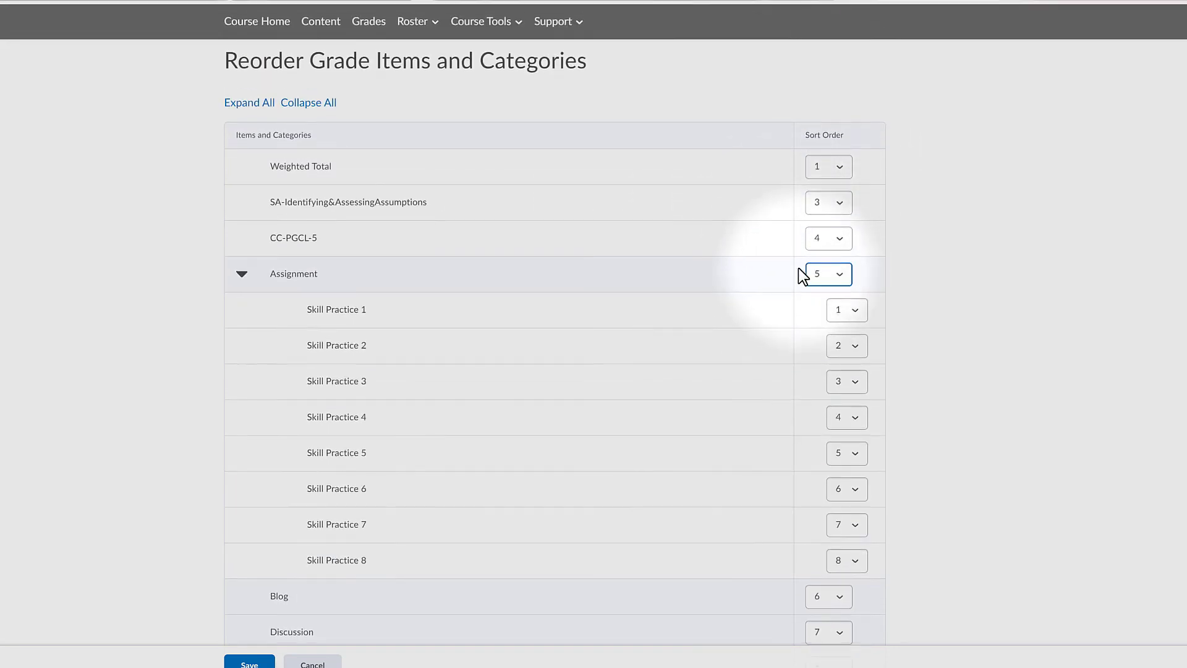
pyautogui.scroll(-5, 730, 266)
pyautogui.scroll(-3, 483, 256)
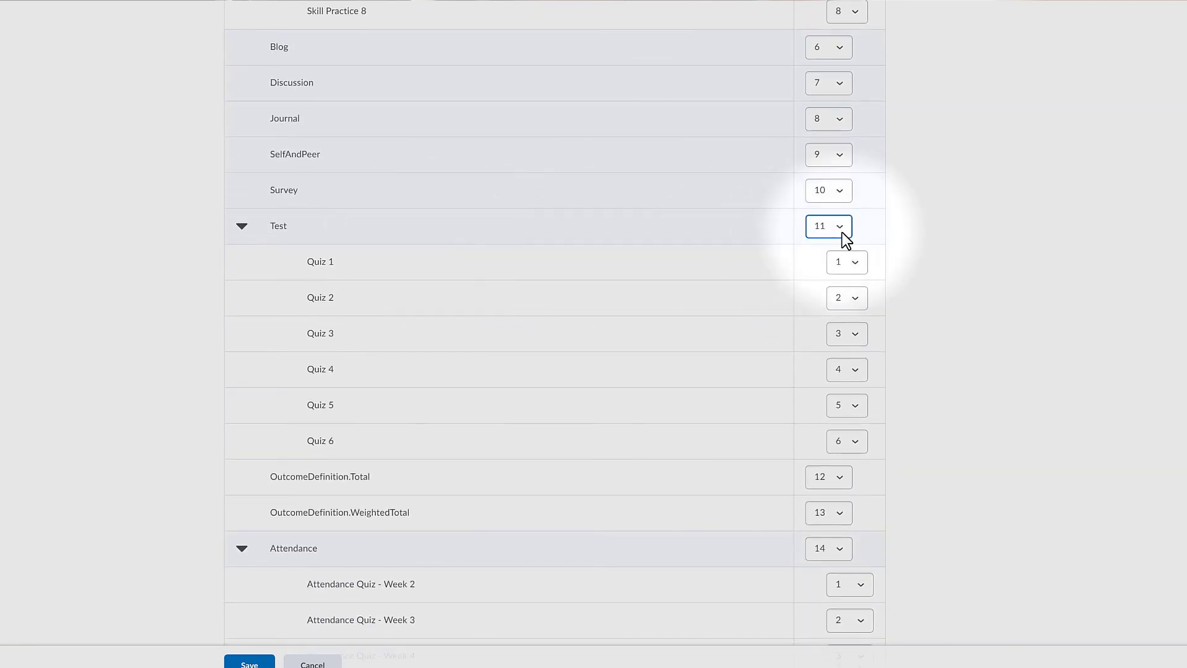
pyautogui.click(842, 233)
pyautogui.click(825, 301)
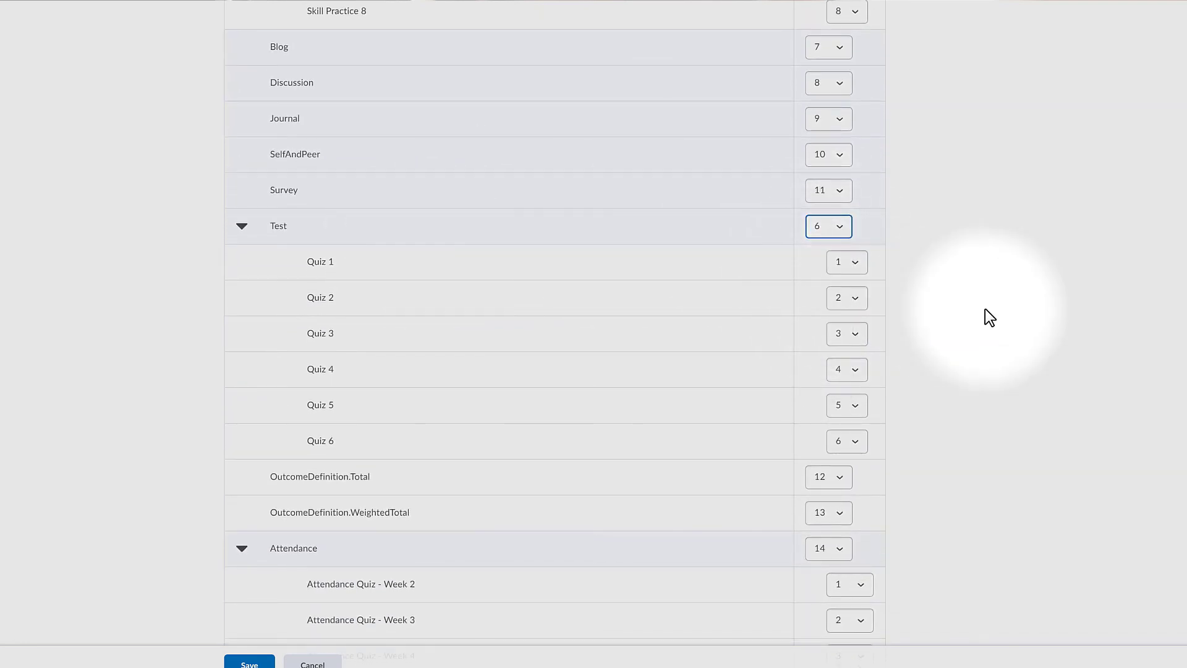
# Set the sort order of the Attendance category to 7 and save the new gradebook order
pyautogui.scroll(-5, 989, 317)
pyautogui.click(845, 220)
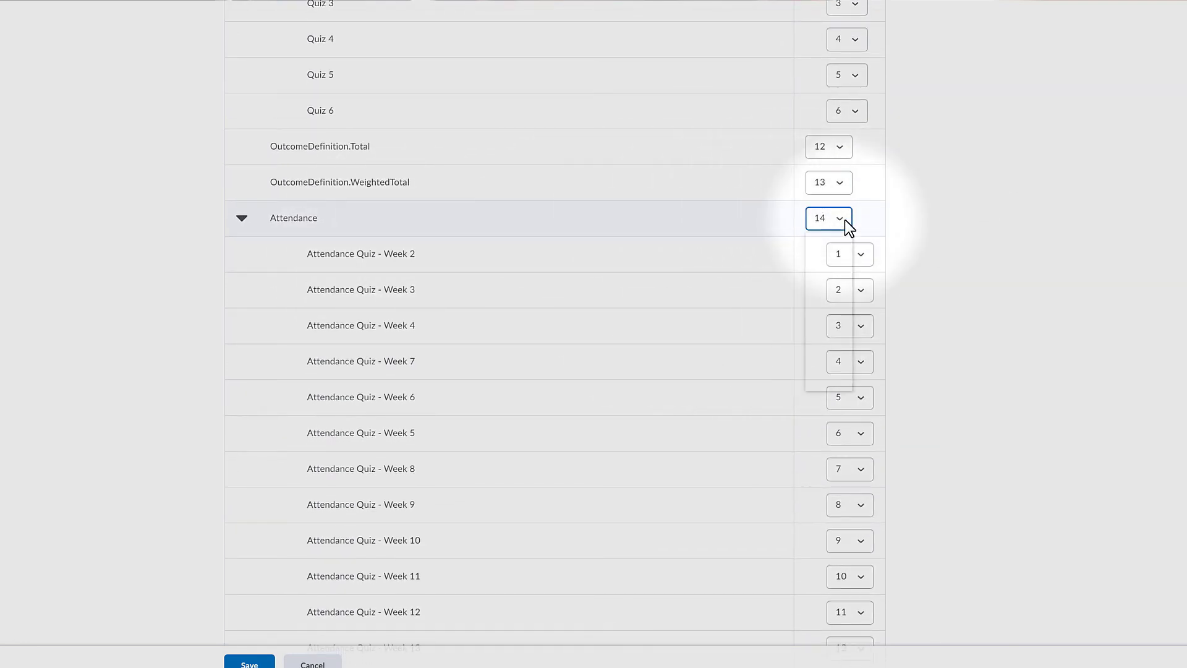
pyautogui.click(818, 307)
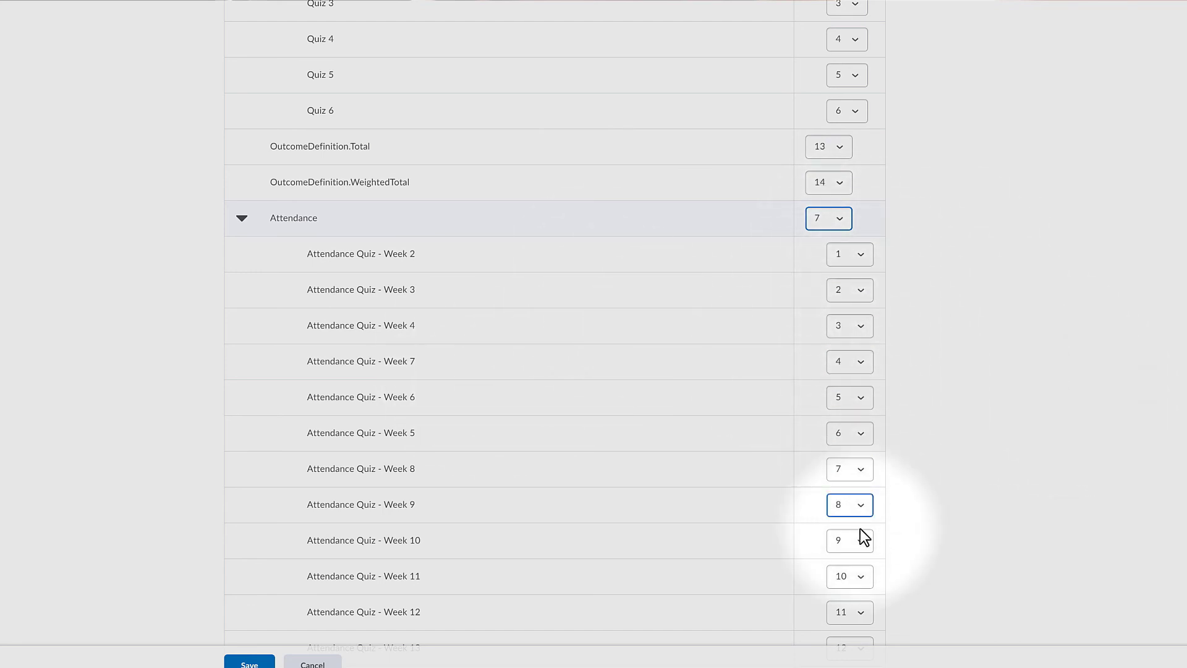
pyautogui.scroll(-3, 999, 283)
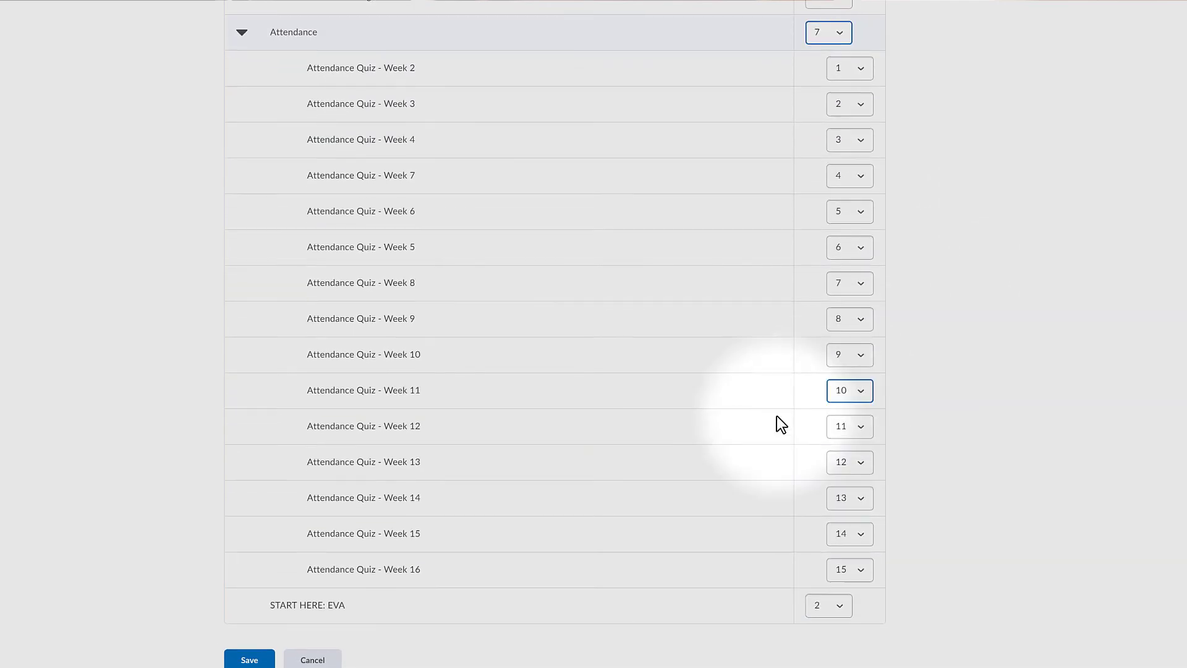
pyautogui.click(239, 662)
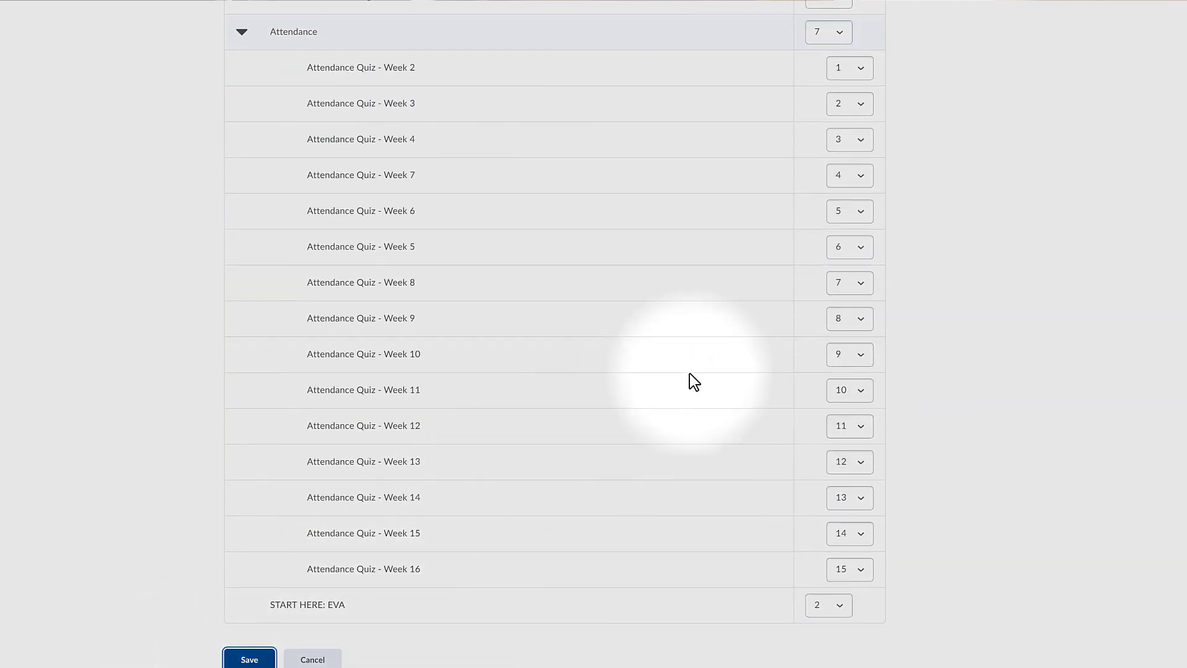
# Review the order and weights of the grade items and categories, and switch to the Enter Grades view
pyautogui.scroll(-3, 866, 272)
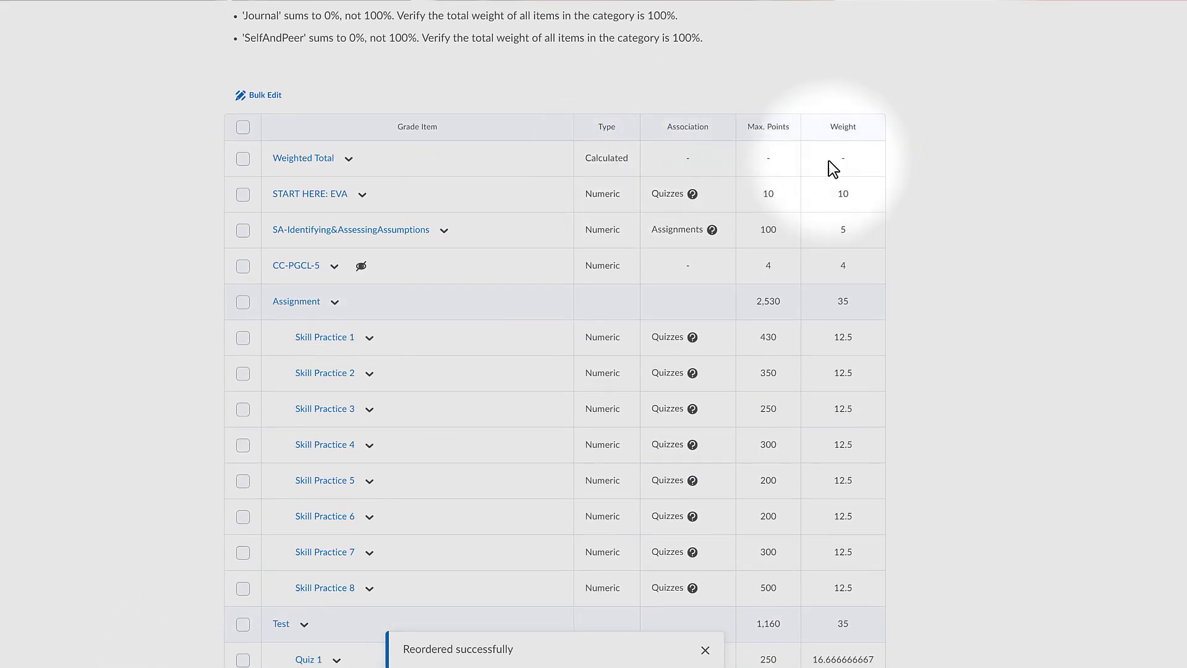
pyautogui.scroll(-5, 476, 247)
pyautogui.scroll(-12, 468, 291)
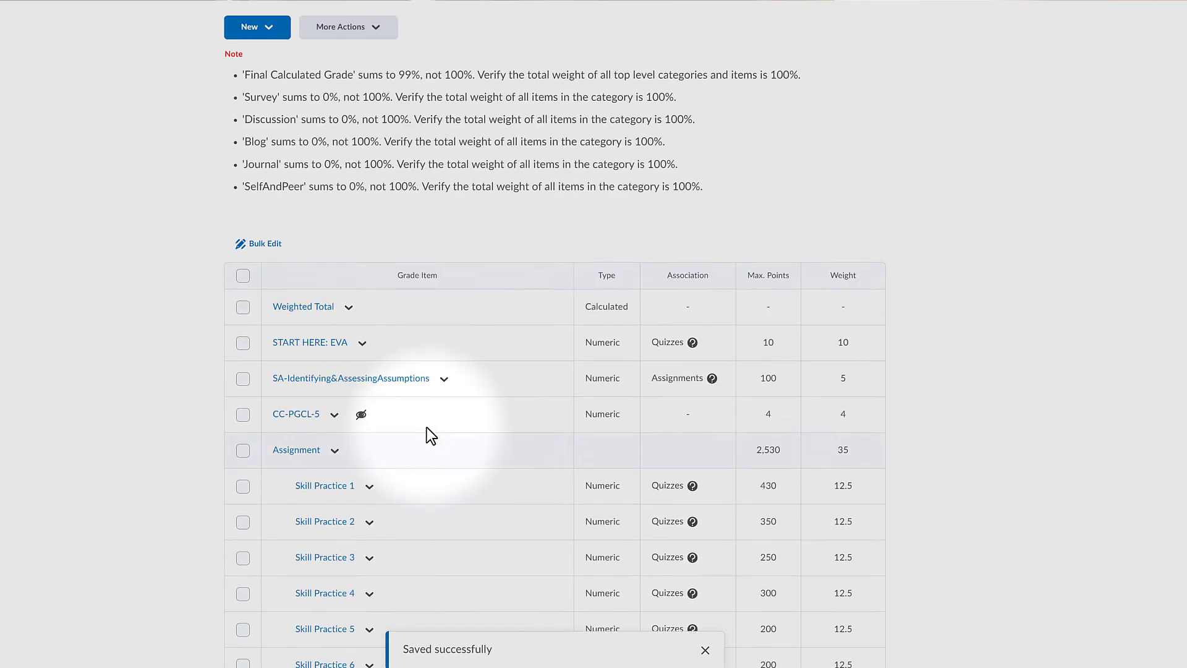
pyautogui.scroll(1, 431, 436)
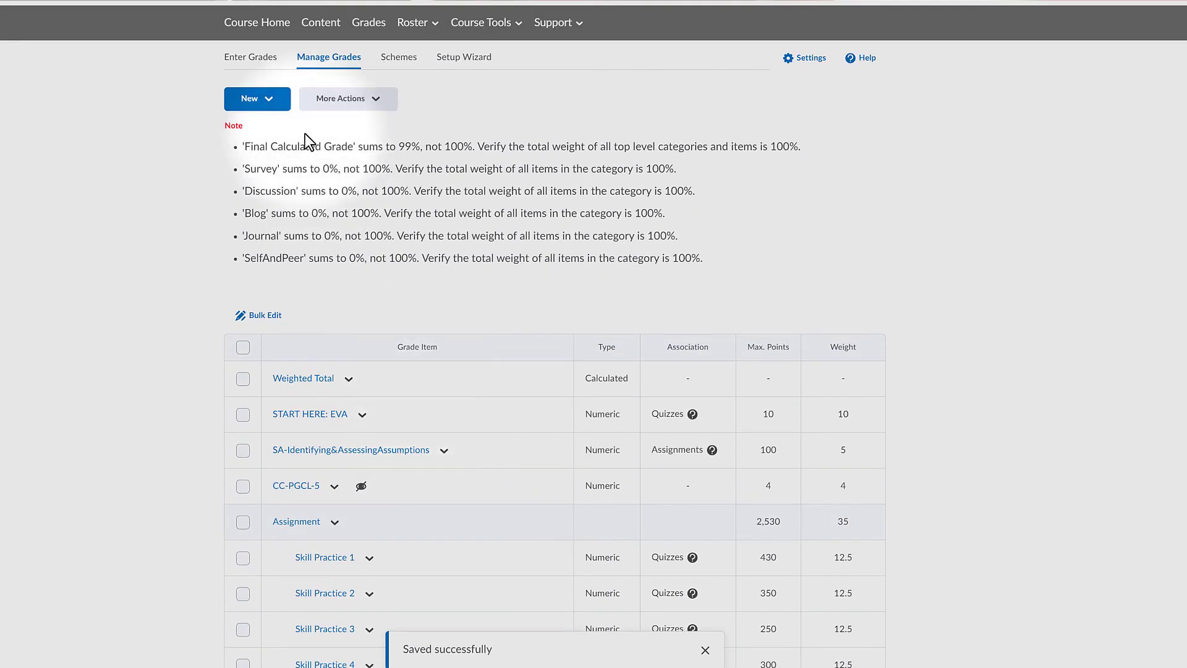
pyautogui.click(263, 62)
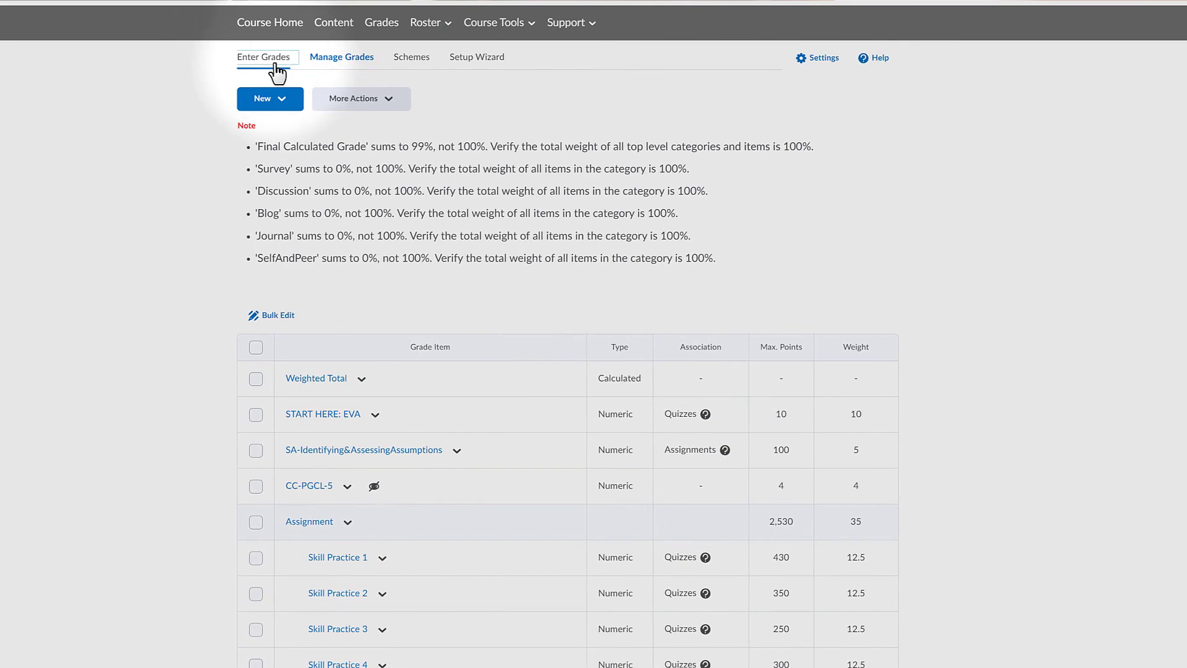